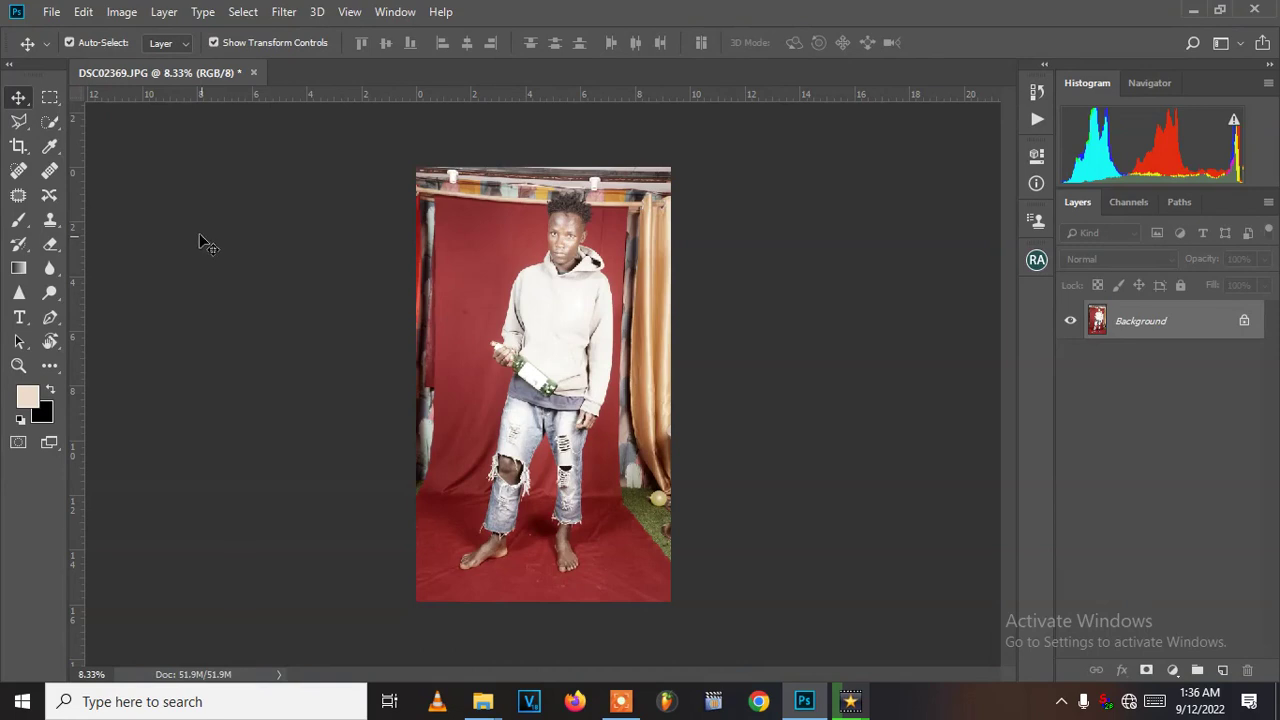
Step: Select the standing man automatically with the Quick Selection tool's Select Subject command
left_click(47, 124)
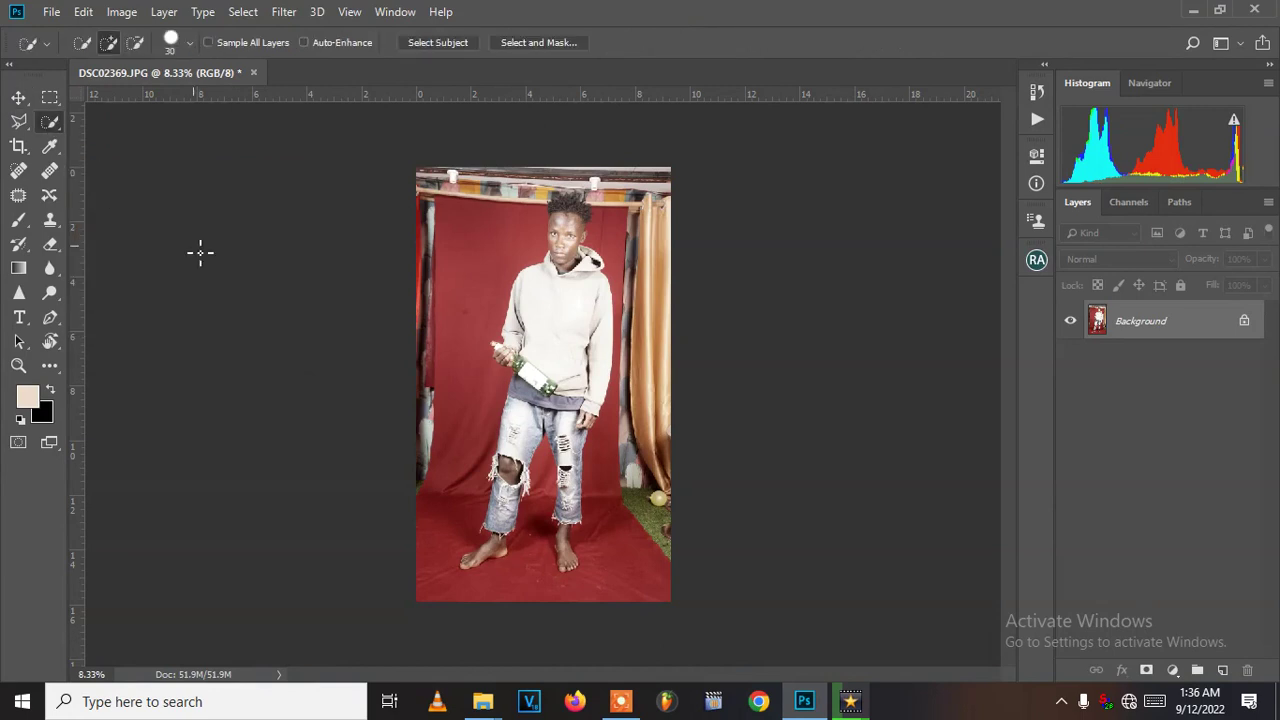
left_click(18, 97)
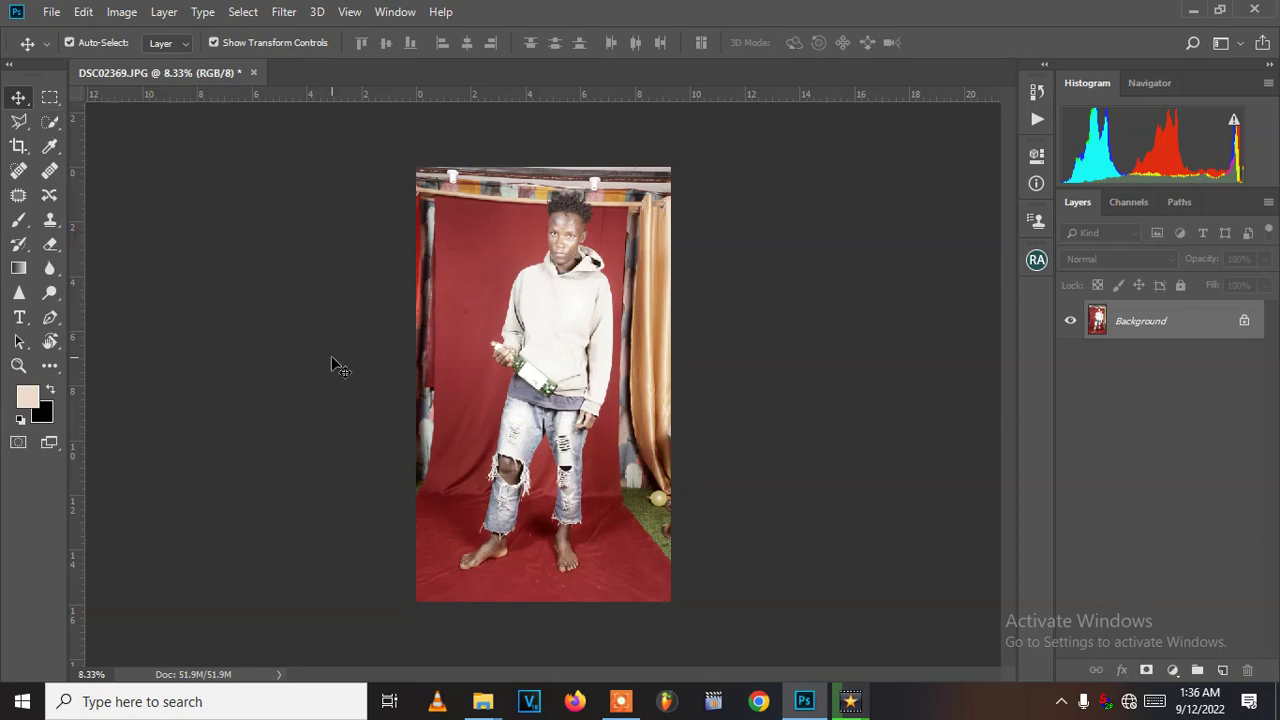
key("w")
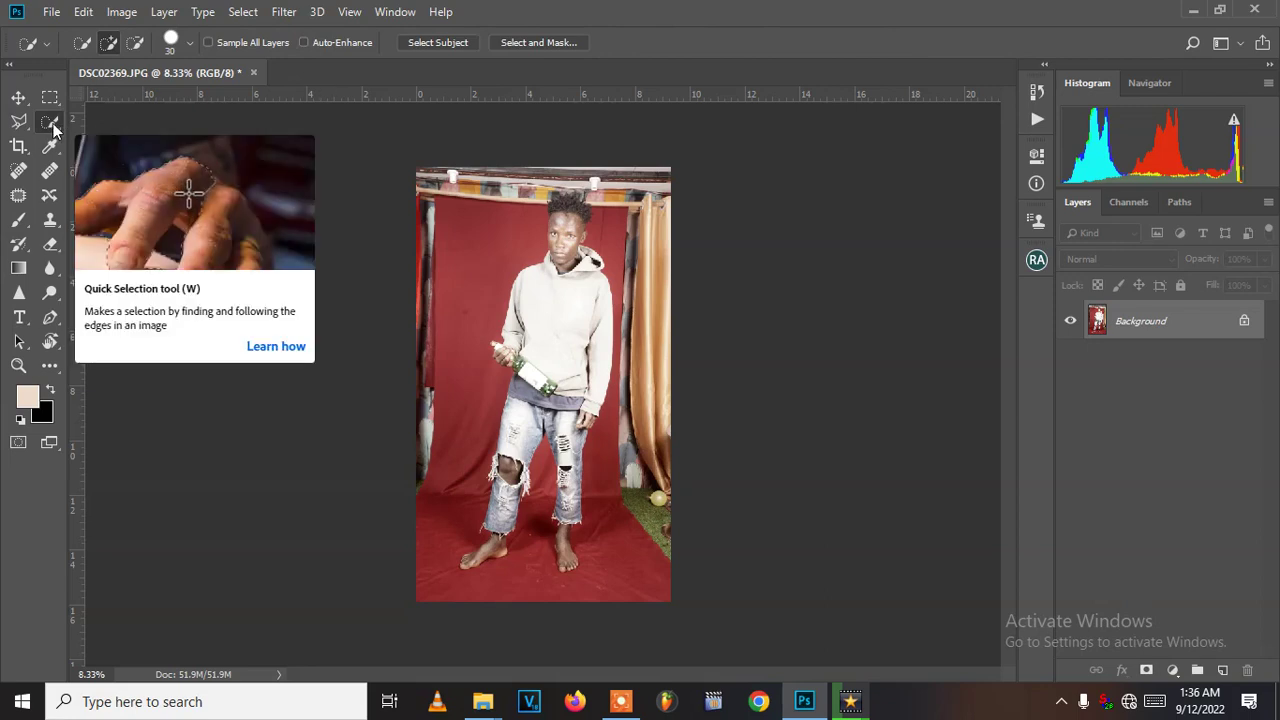
left_click(431, 43)
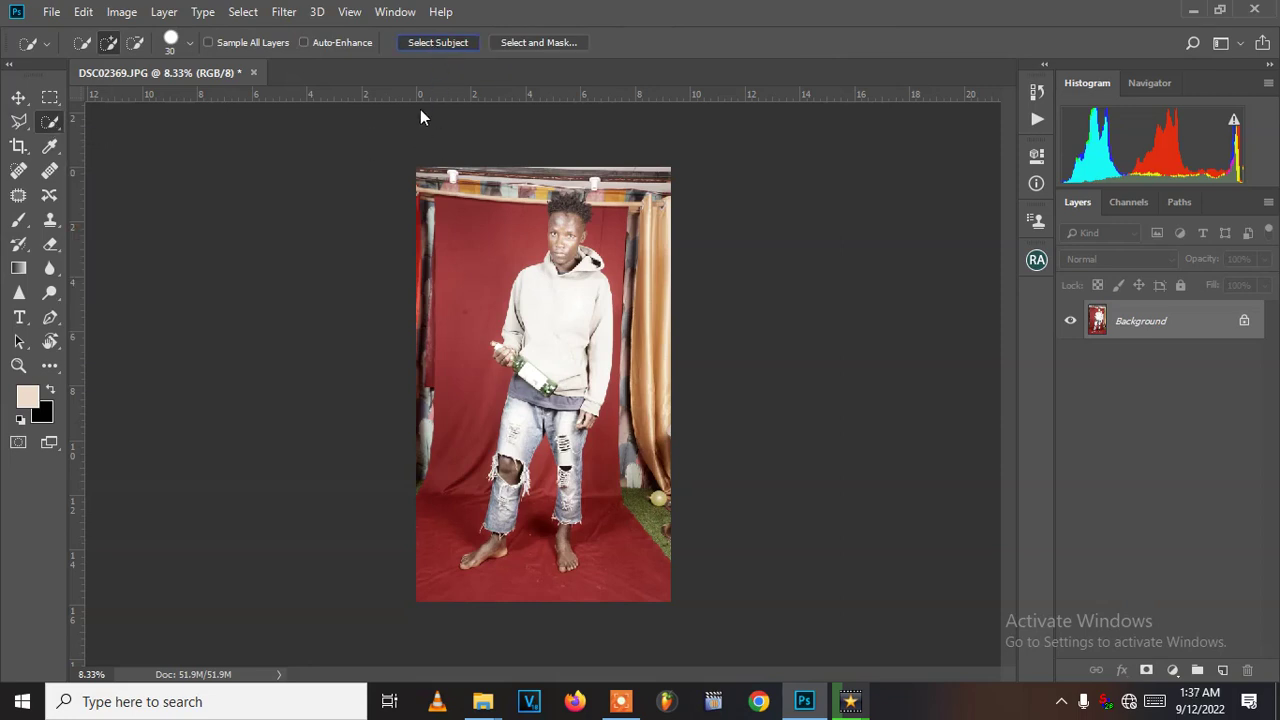
left_click(427, 43)
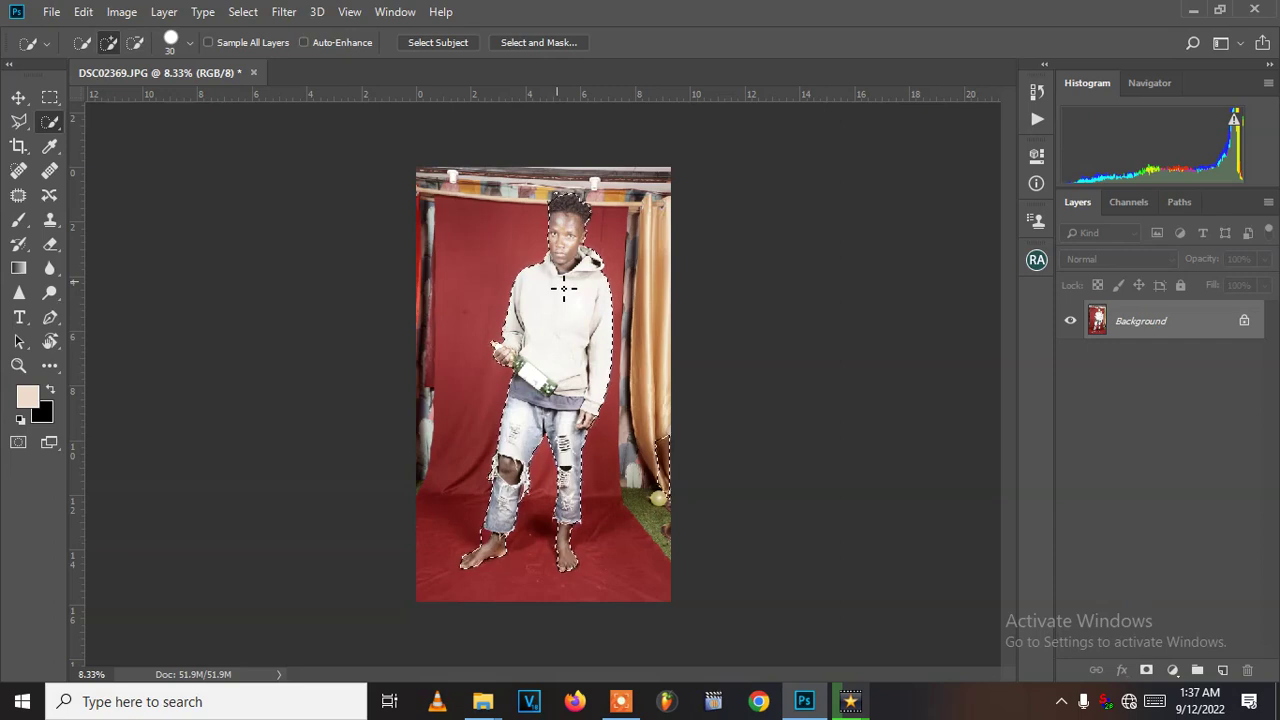
Step: Subtract the stray selected patch on the dark fabric above the man's hair with the Quick Selection tool
scroll(565, 215, "up", 5)
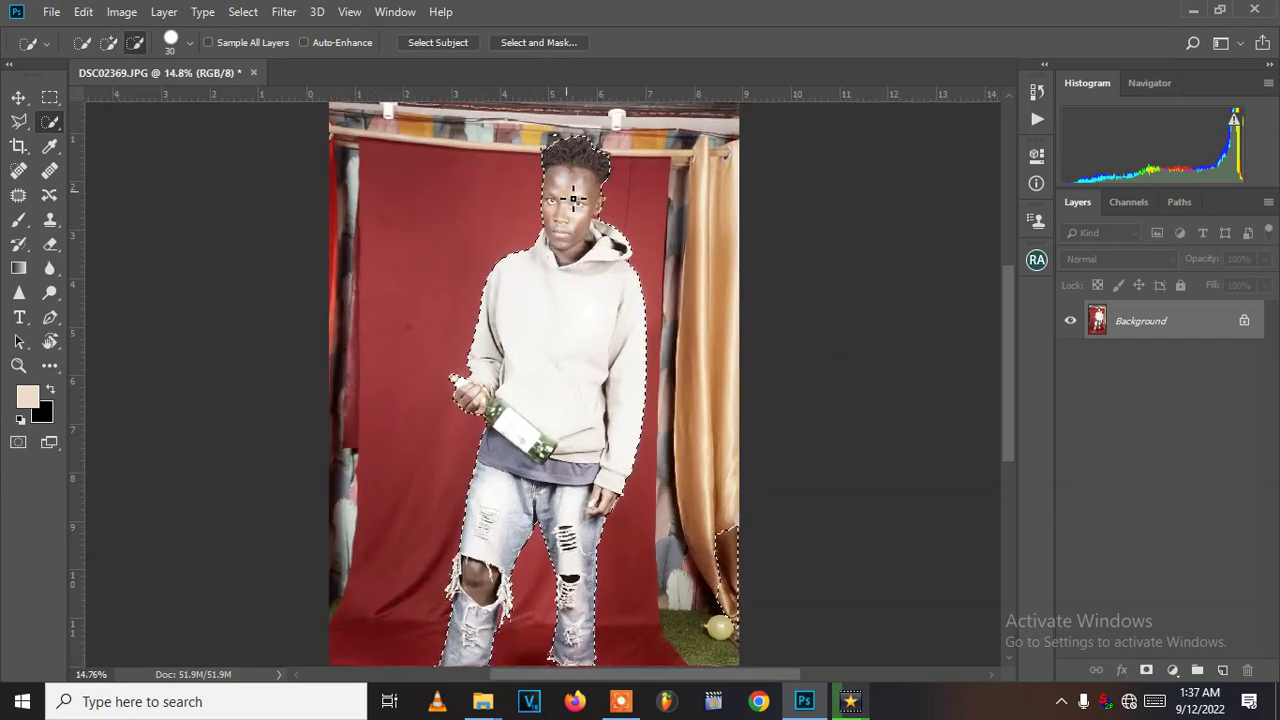
scroll(581, 162, "up", 4)
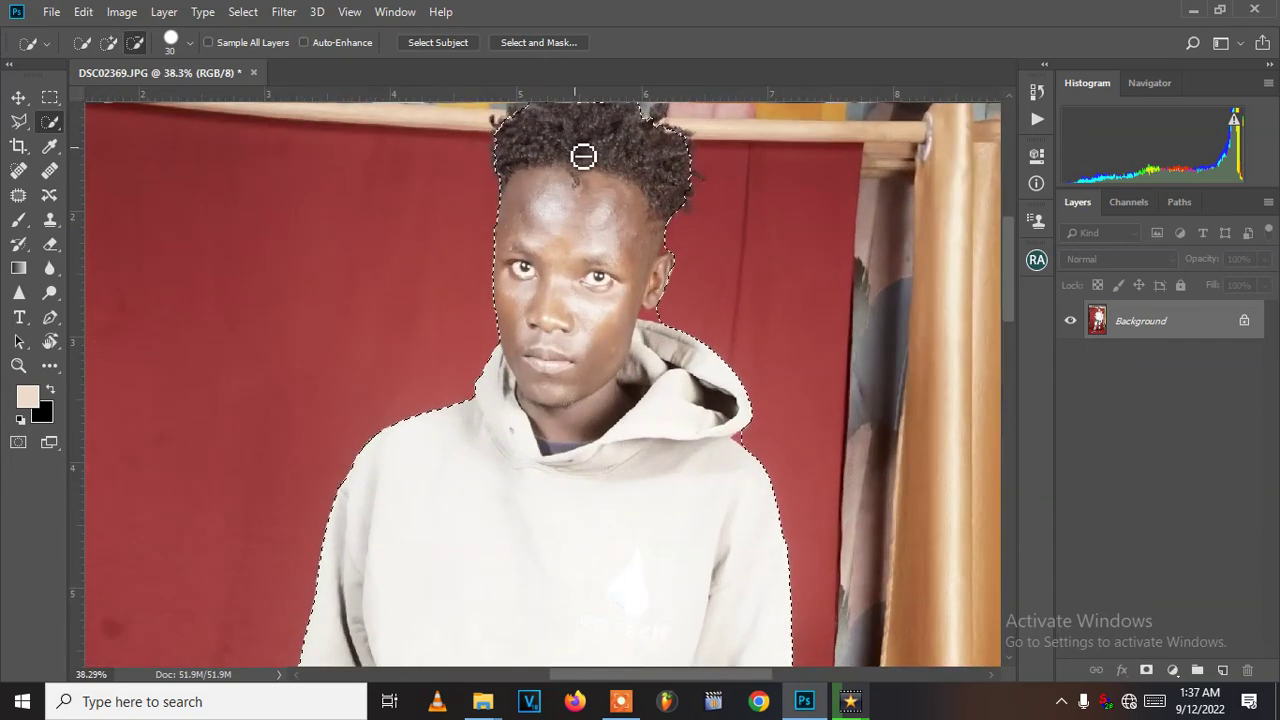
scroll(581, 155, "up", 2)
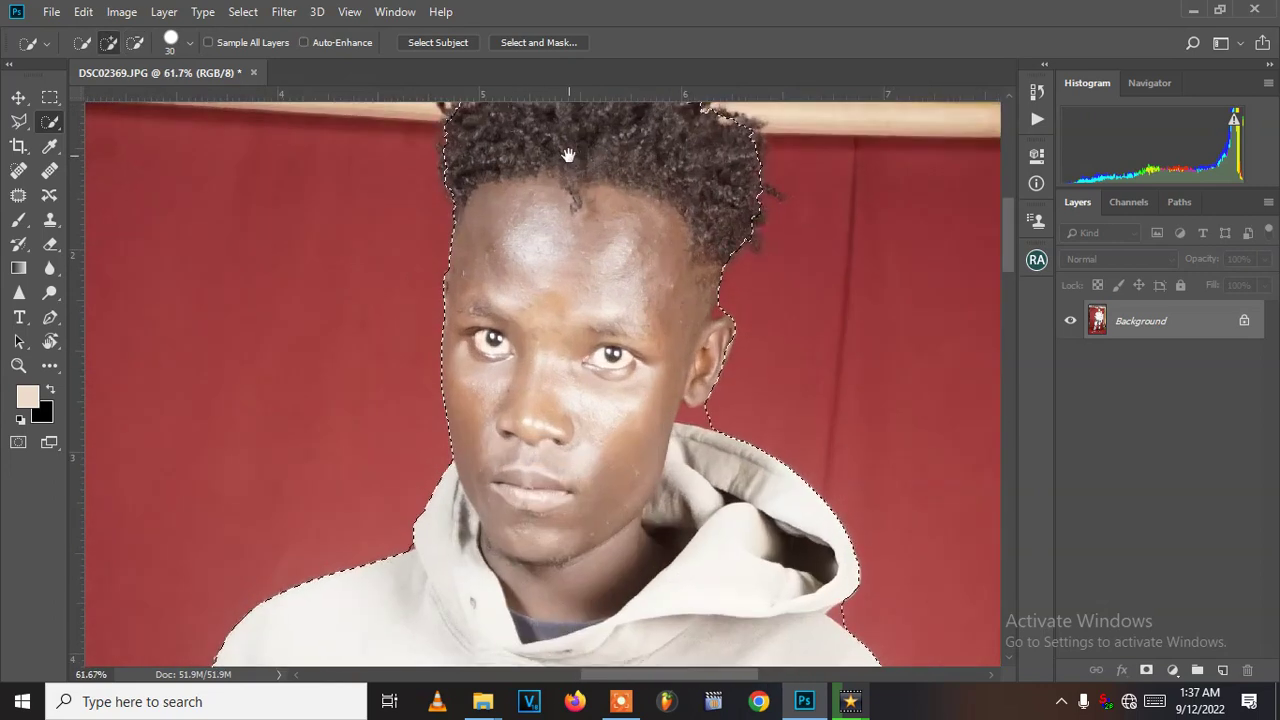
left_click_drag(574, 150, 587, 258)
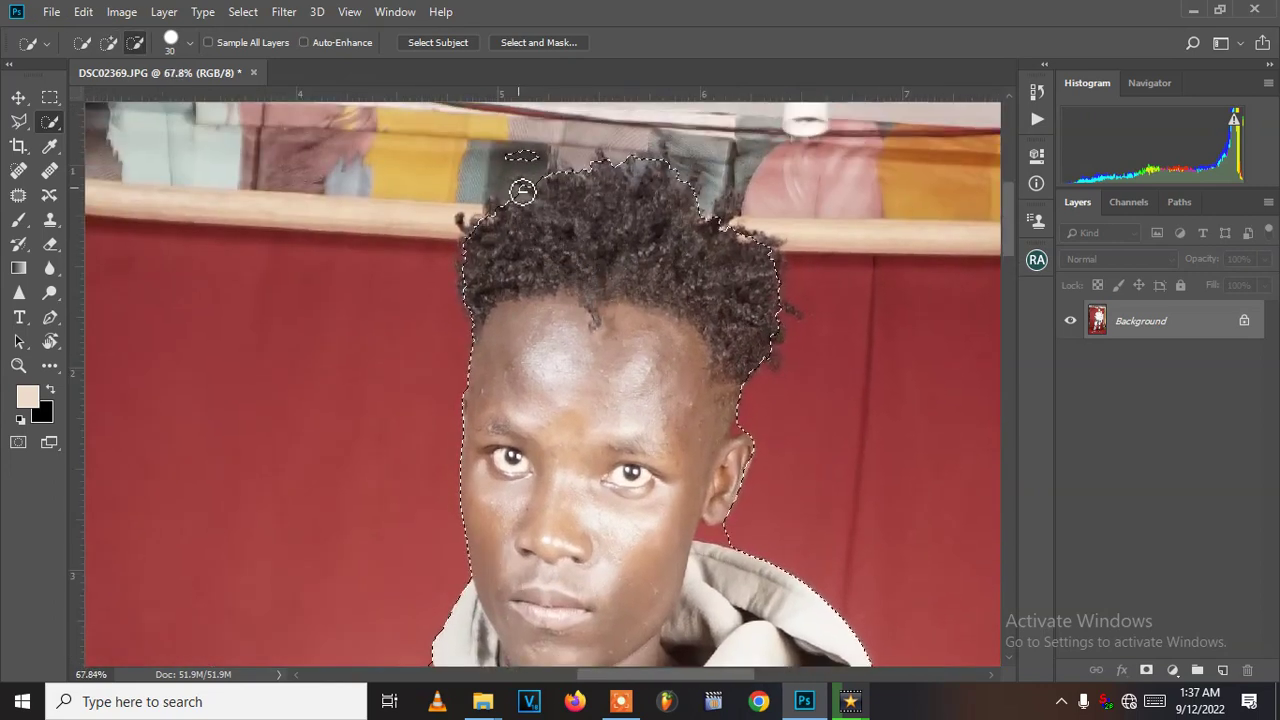
scroll(518, 187, "up", 3)
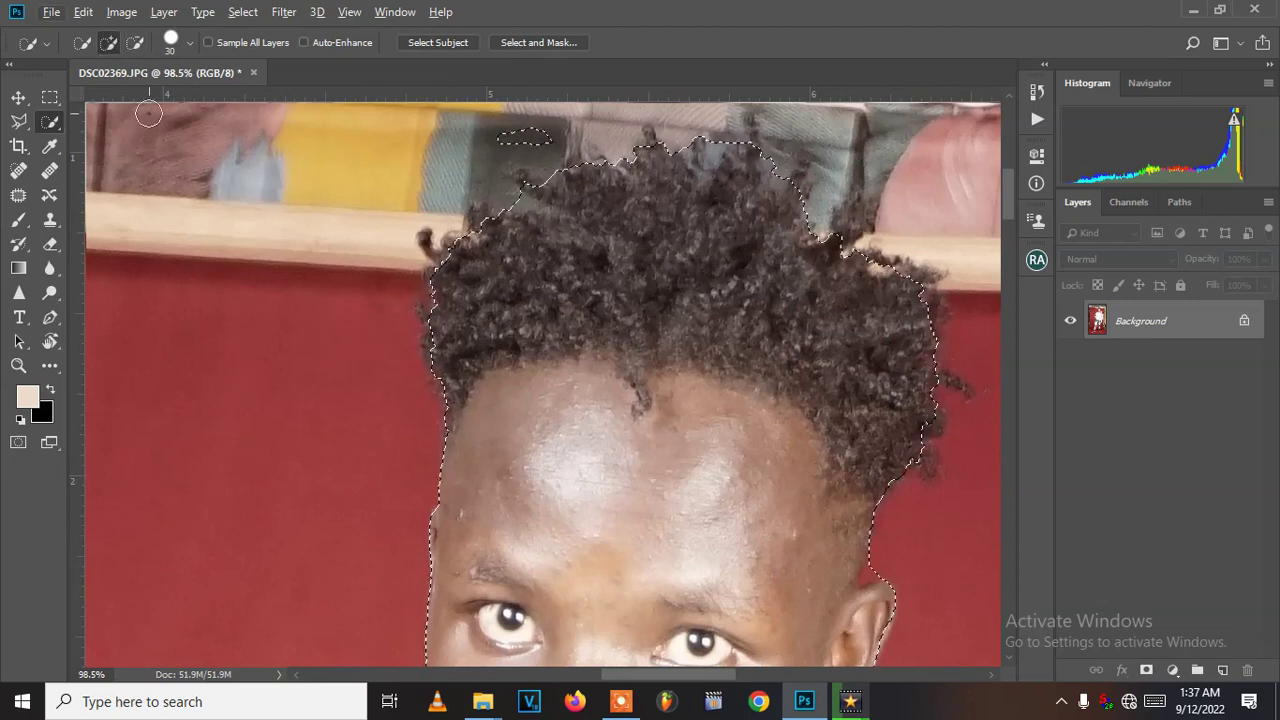
left_click(109, 44)
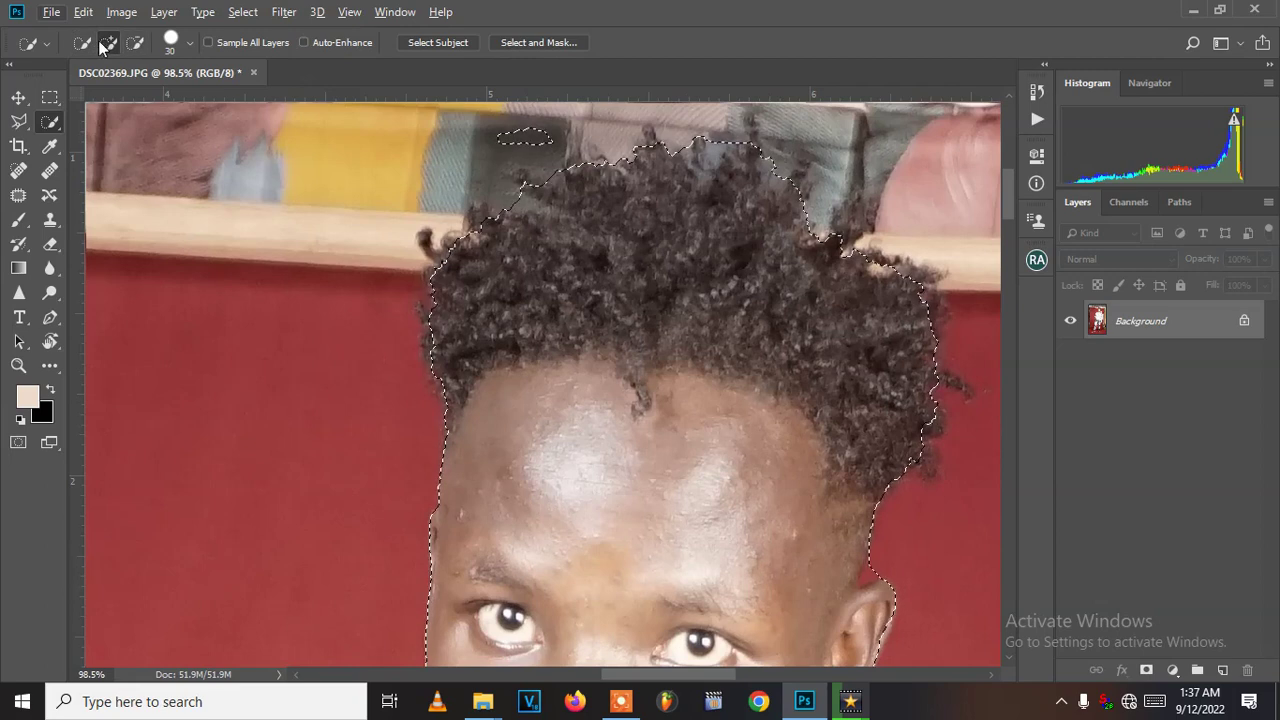
scroll(525, 259, "up", 2)
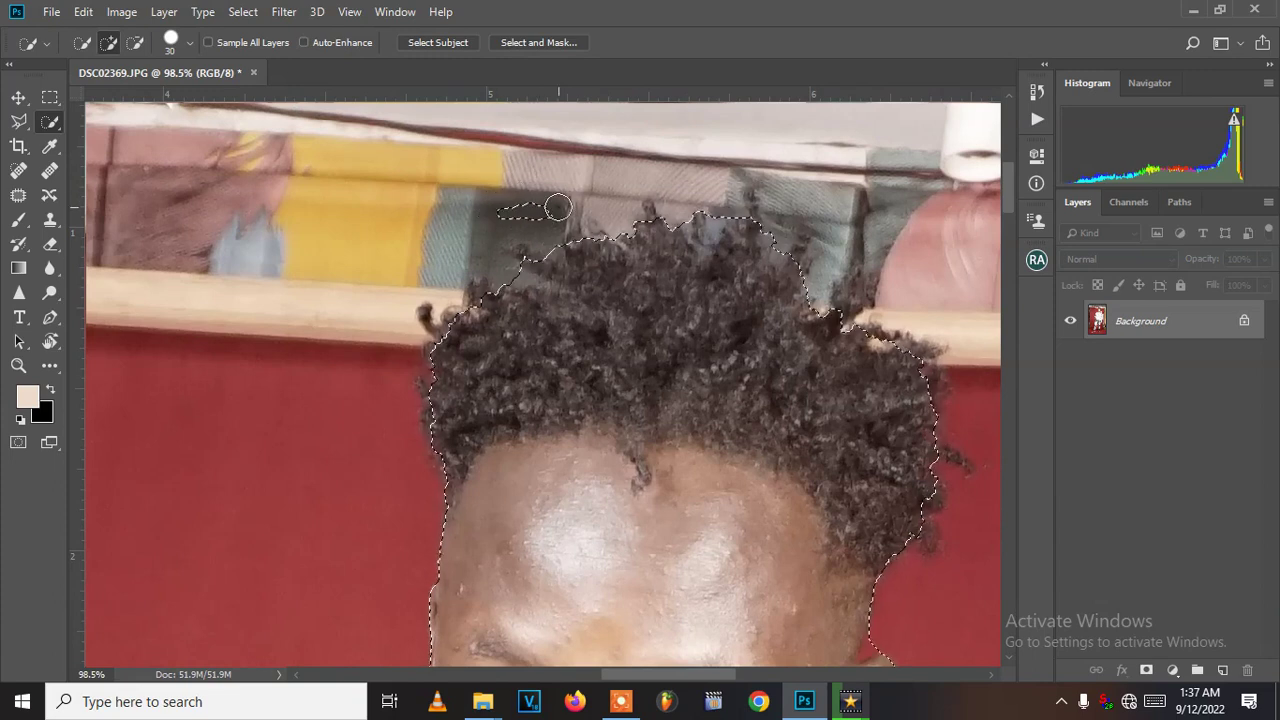
key("alt")
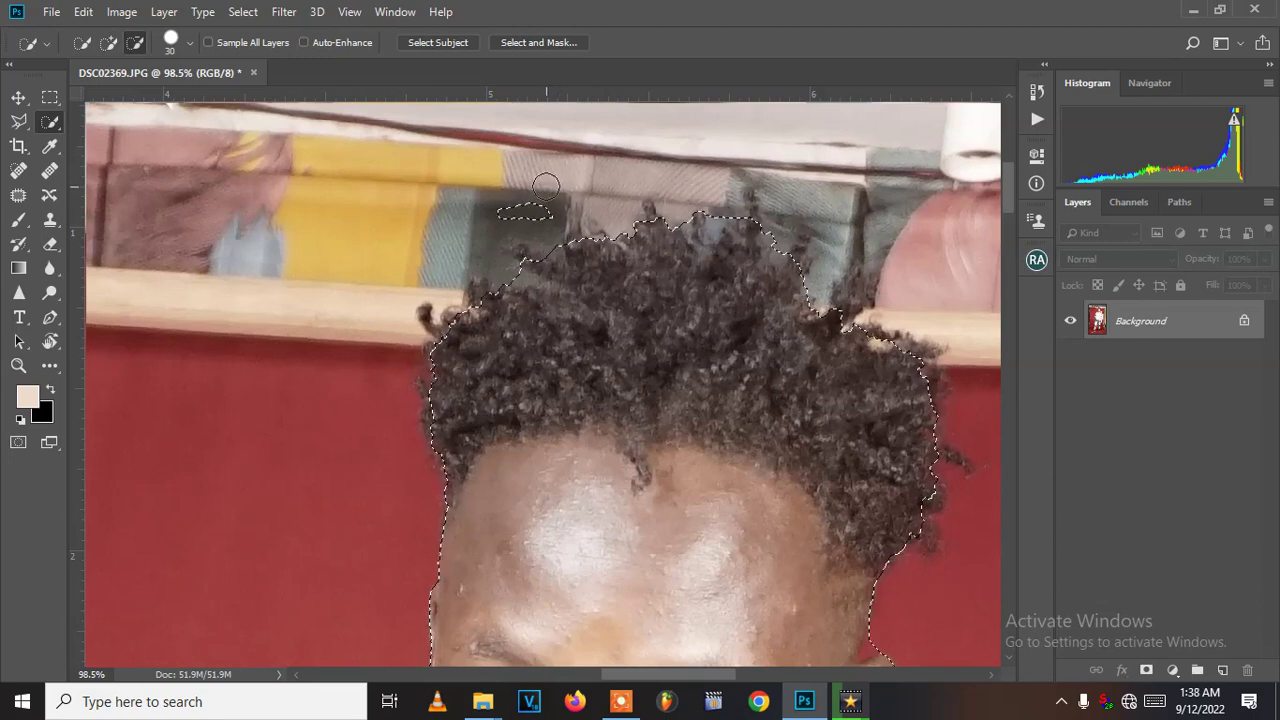
key("alt")
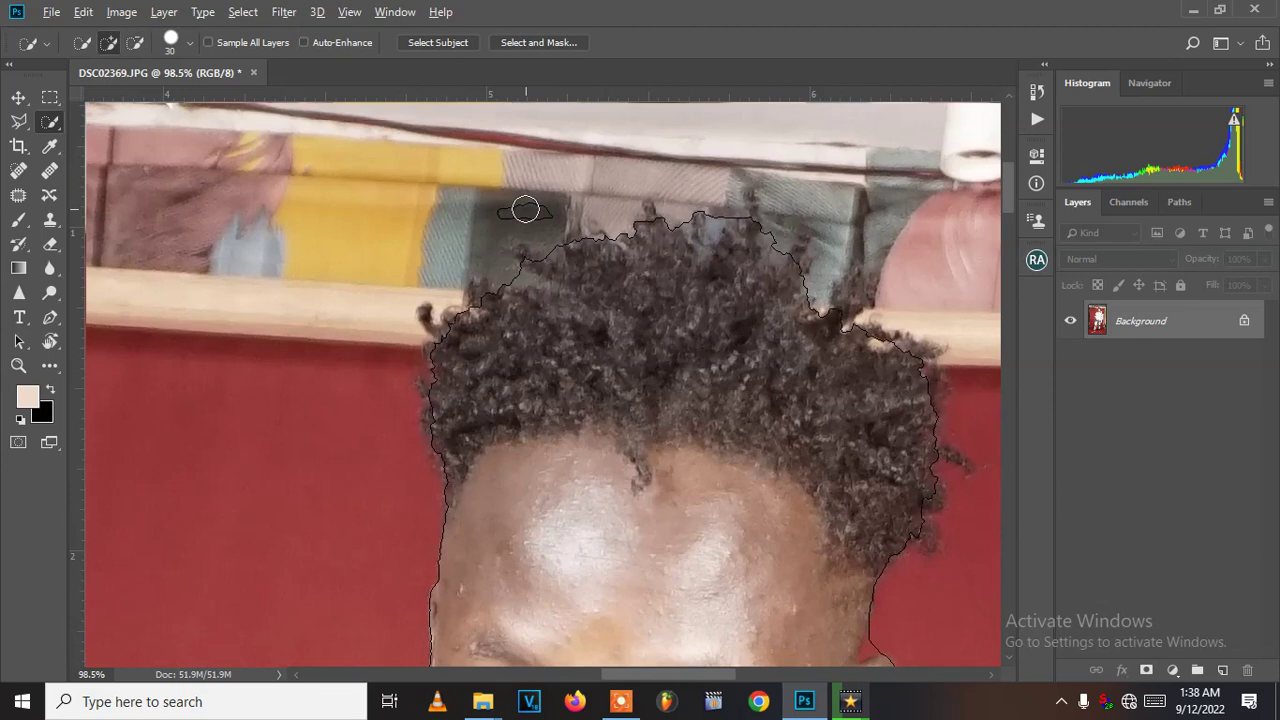
key("alt")
key("alt")
key("alt")
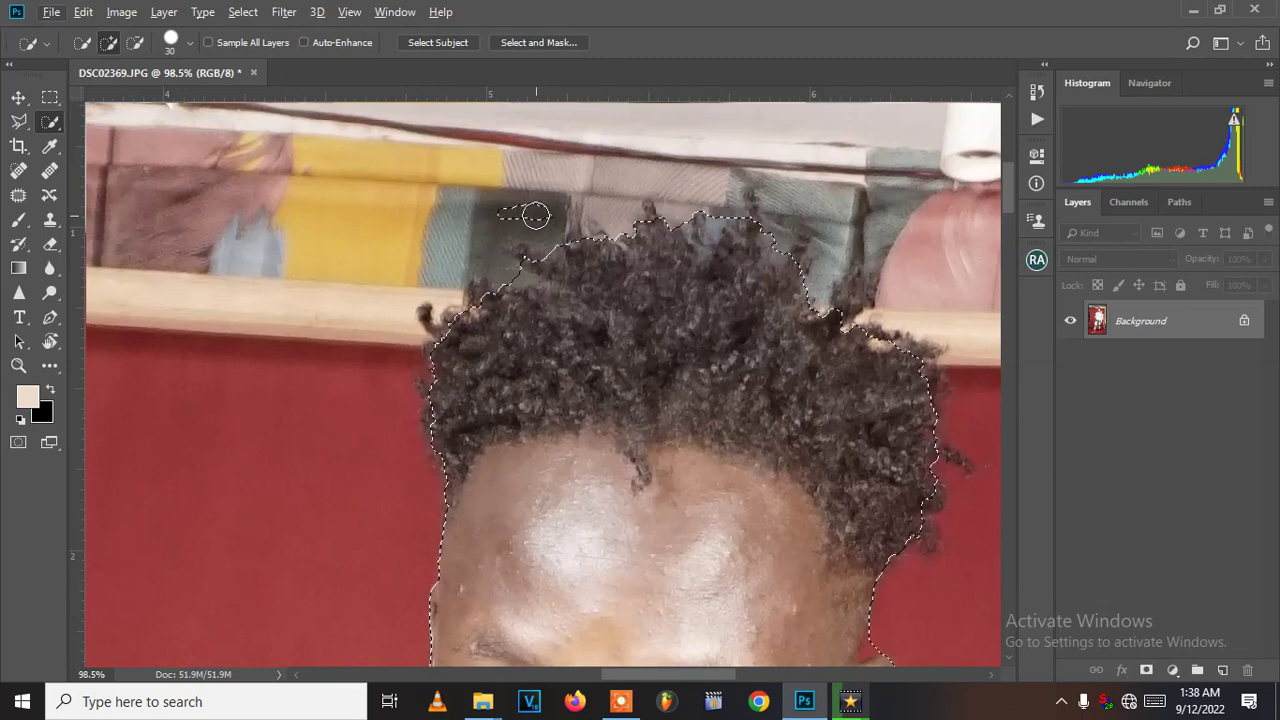
key("alt")
key("alt")
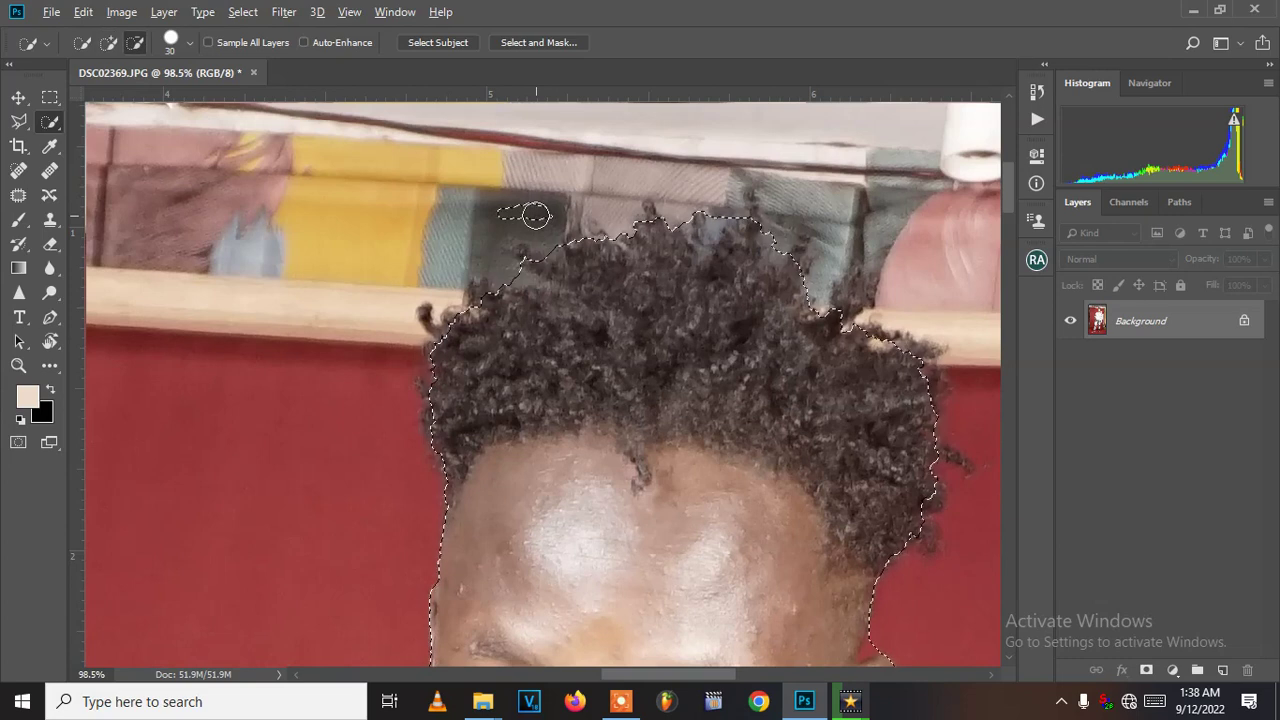
left_click_drag(548, 208, 527, 208)
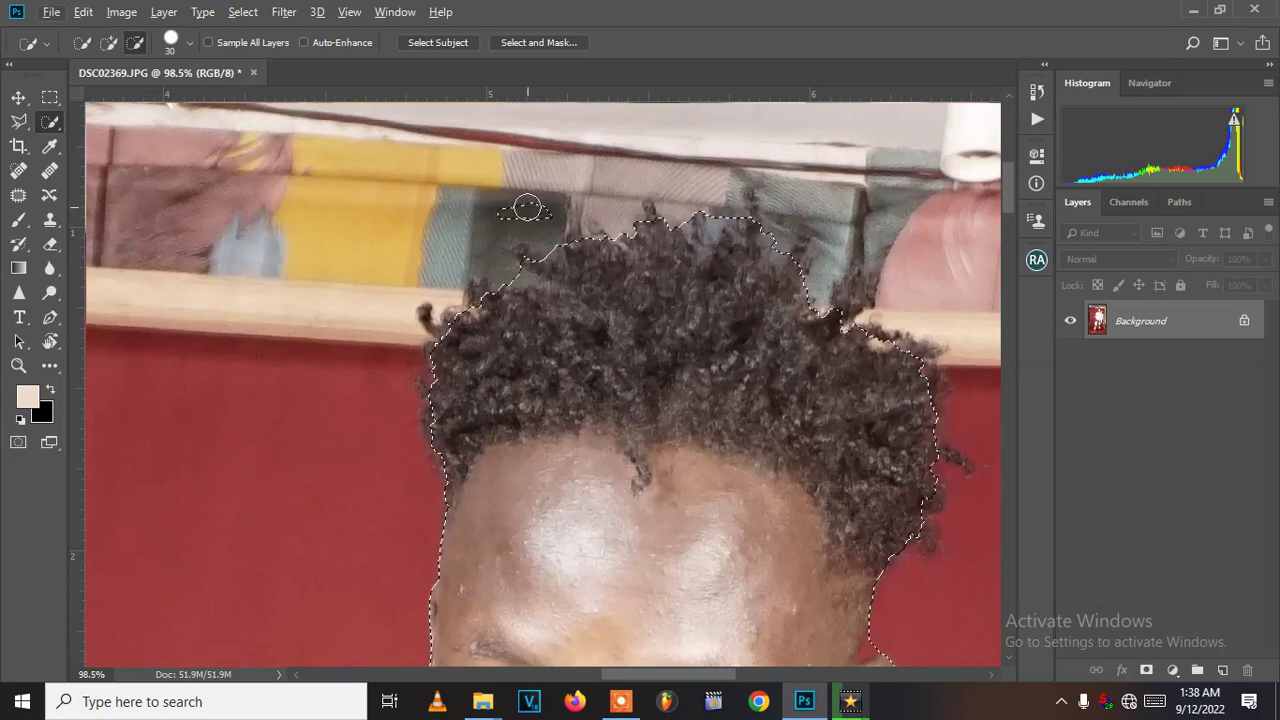
key("alt")
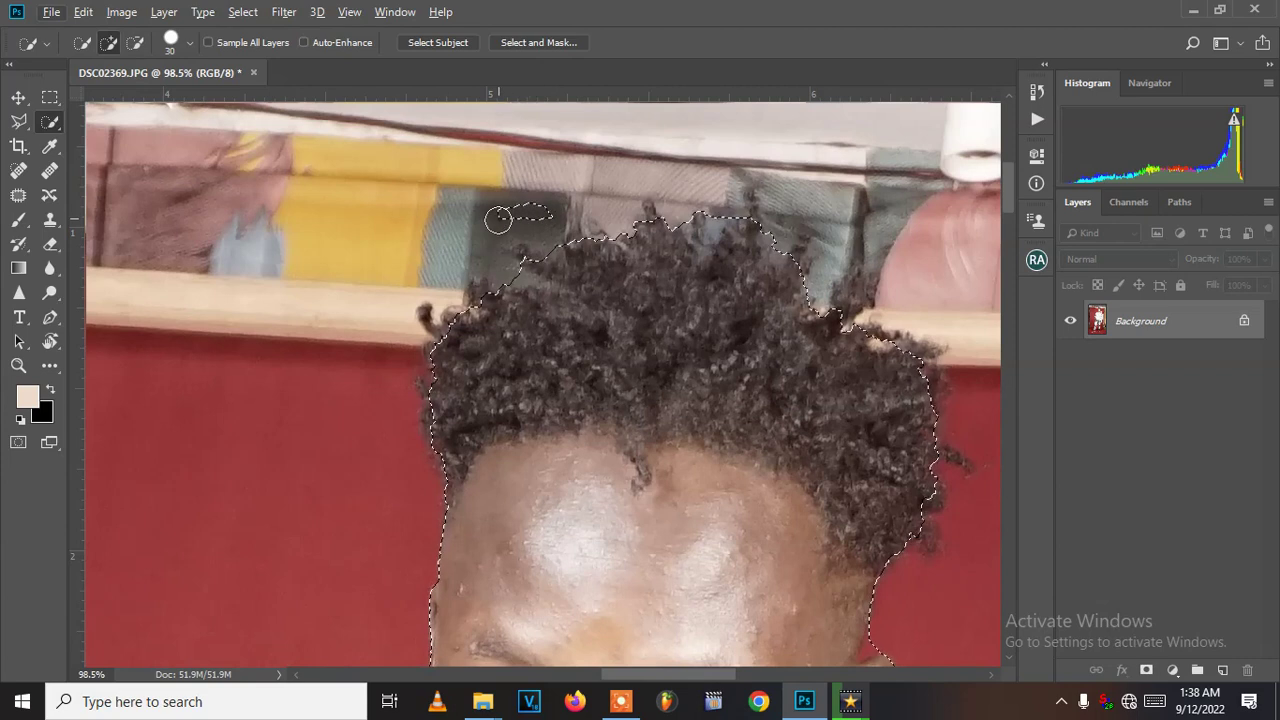
key("alt")
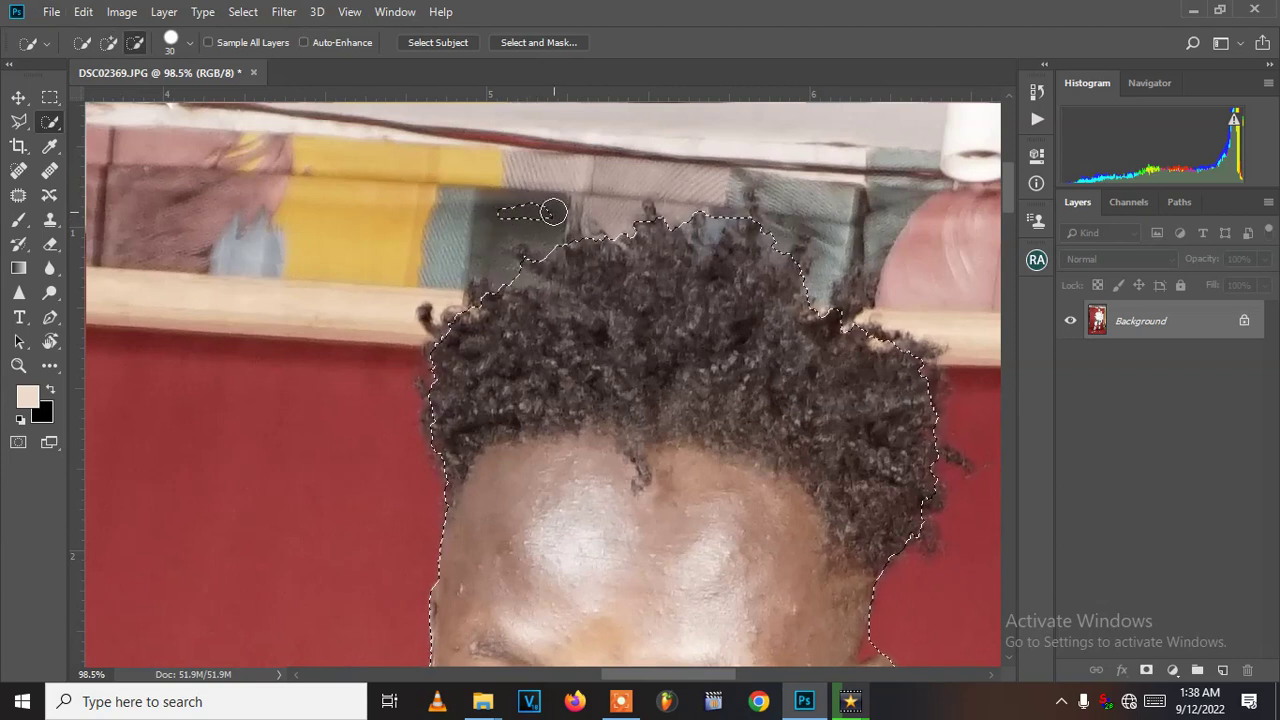
left_click_drag(551, 206, 509, 212)
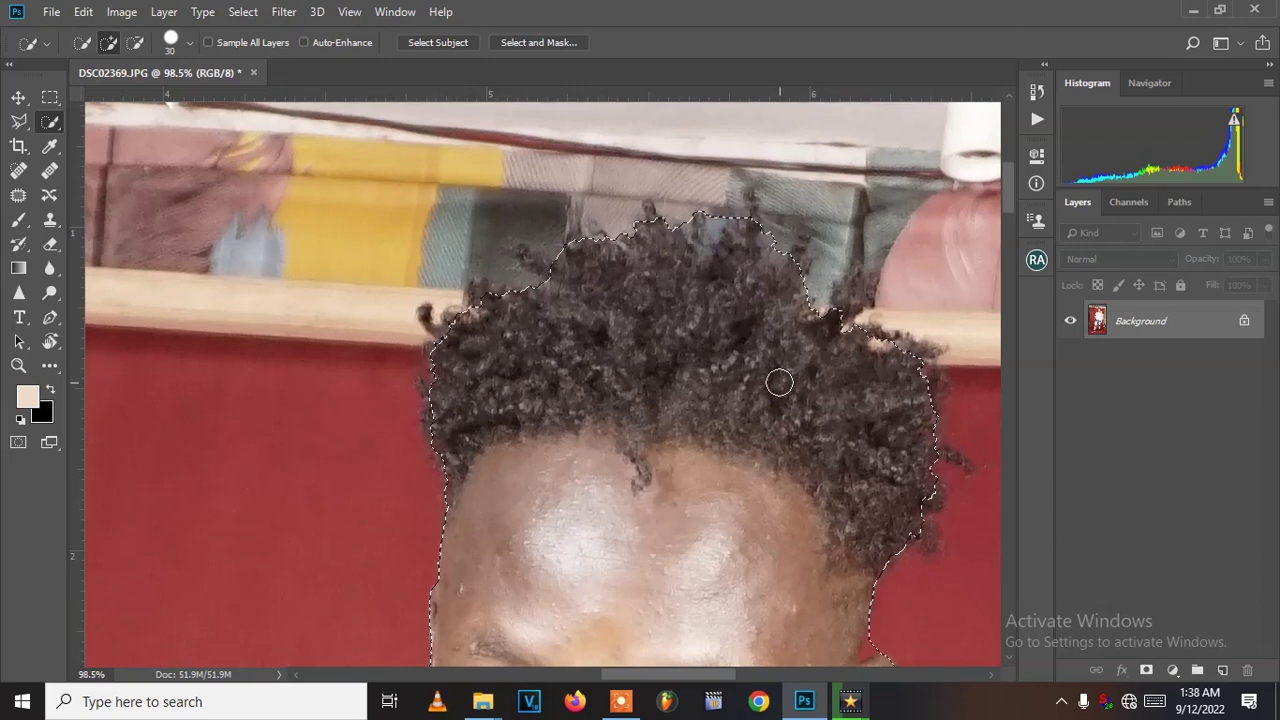
Step: Add the protruding curls on the hair's edge above the ear to the selection
scroll(774, 380, "down", 5)
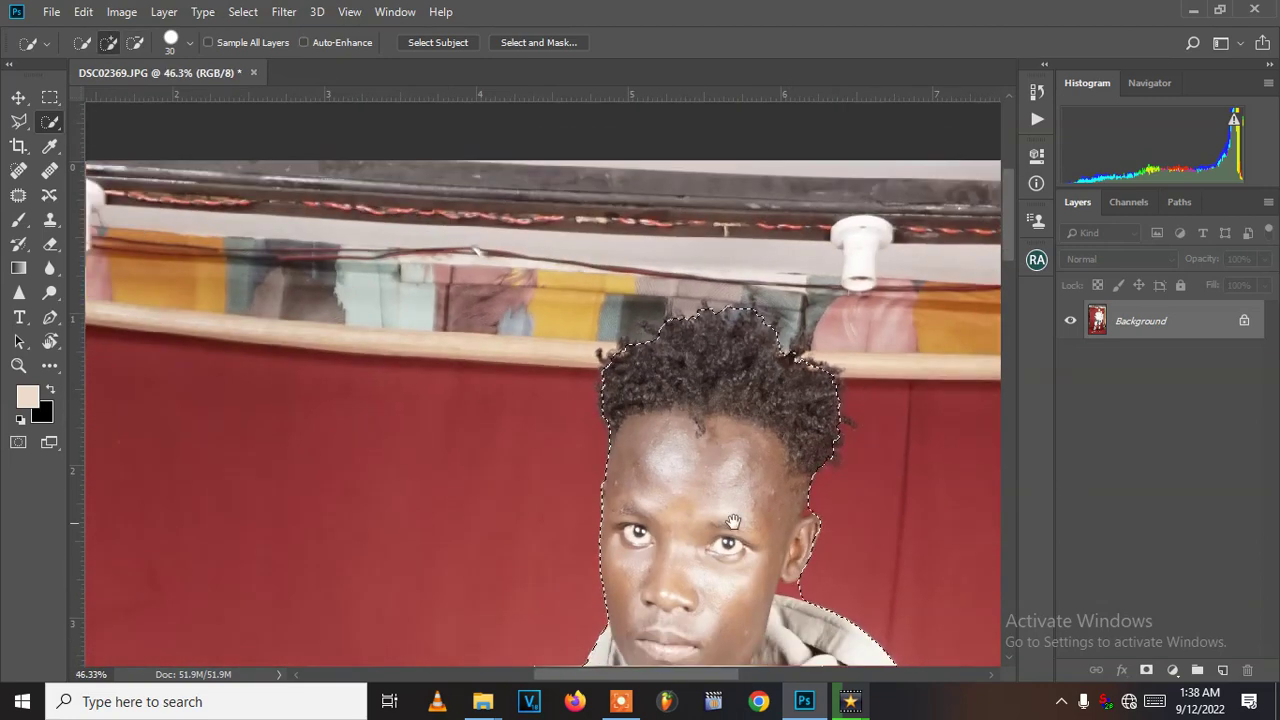
scroll(820, 506, "up", 6)
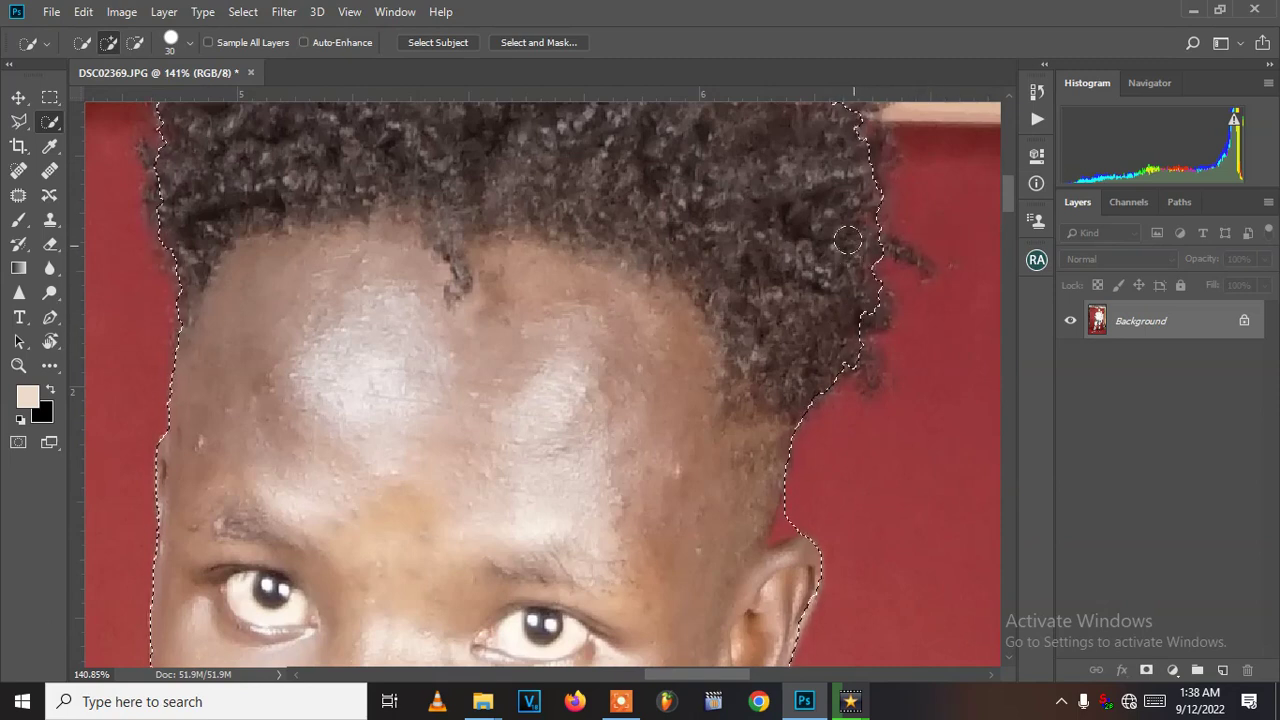
left_click_drag(872, 242, 912, 252)
mouse_move(858, 287)
left_mouse_down()
mouse_move(843, 336)
mouse_move(868, 390)
left_mouse_up()
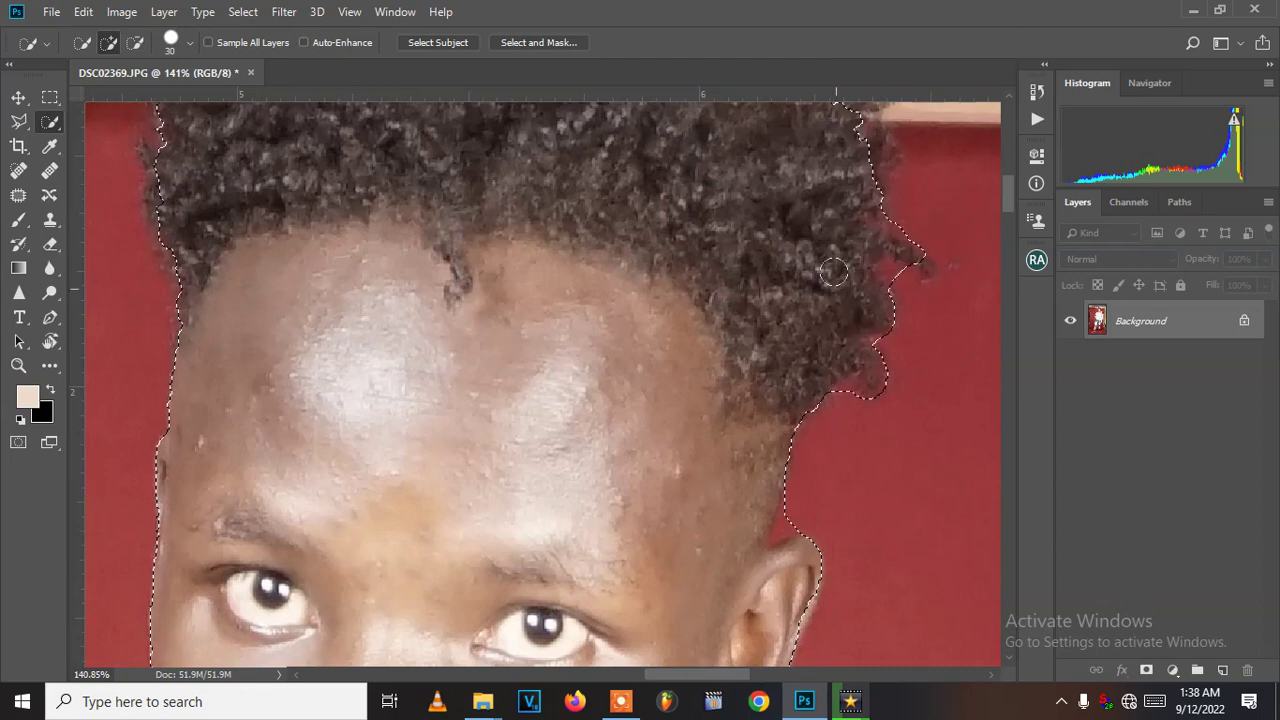
Step: Extend the selection over the loose hair tufts at the top of the head, above the wooden rail
left_click_drag(843, 214, 747, 364)
mouse_move(760, 320)
left_mouse_down()
mouse_move(772, 272)
mouse_move(748, 241)
mouse_move(680, 222)
left_mouse_up()
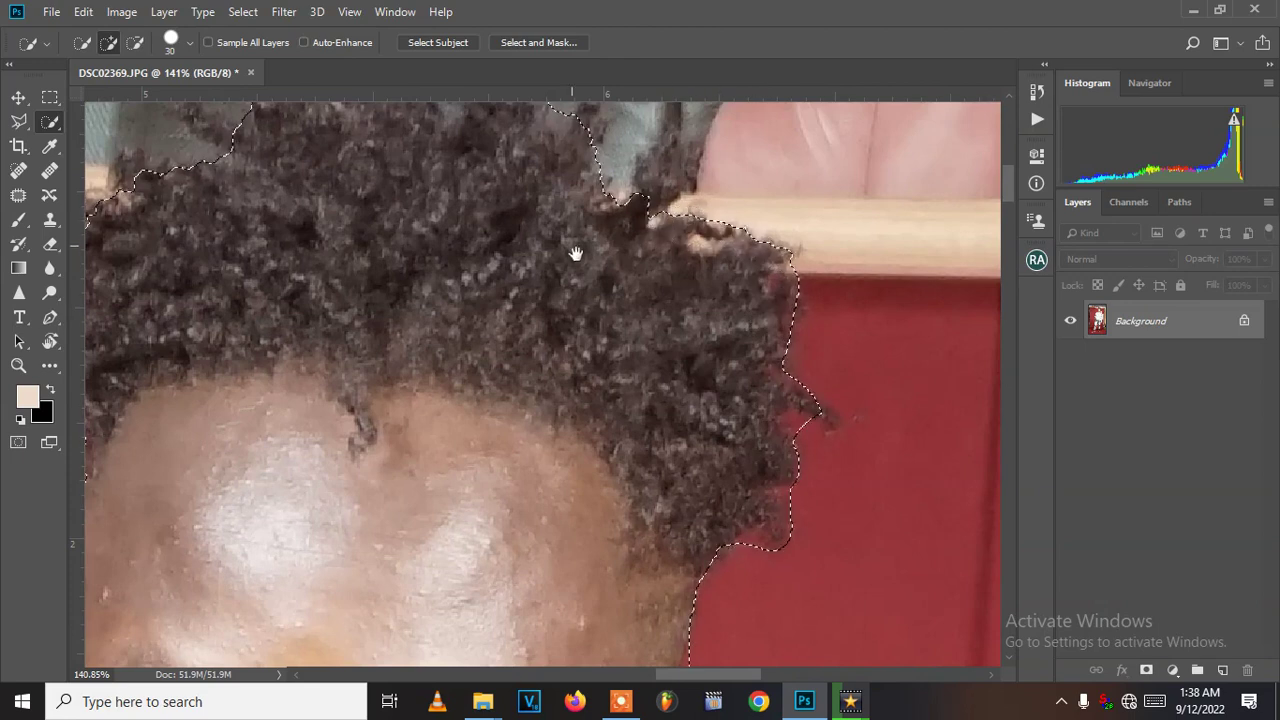
left_click_drag(571, 247, 616, 319)
mouse_move(590, 259)
left_mouse_down()
mouse_move(606, 172)
mouse_move(631, 167)
left_mouse_up()
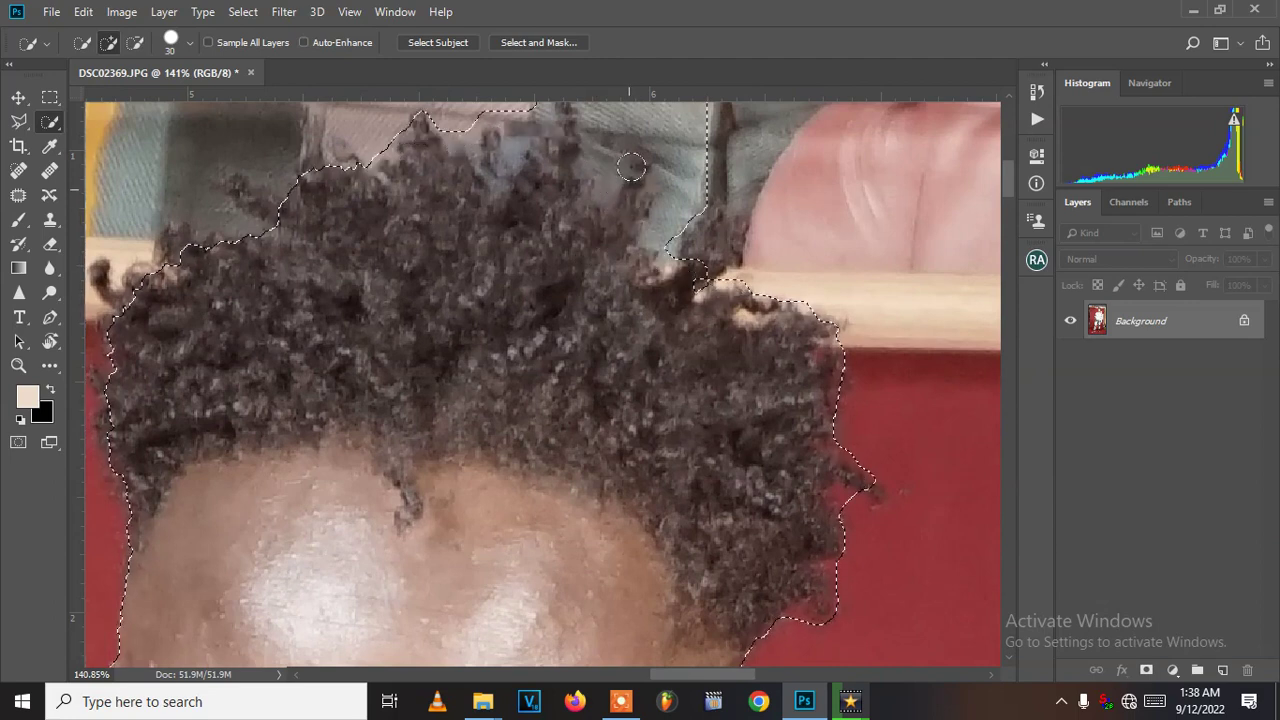
left_click_drag(611, 221, 710, 237)
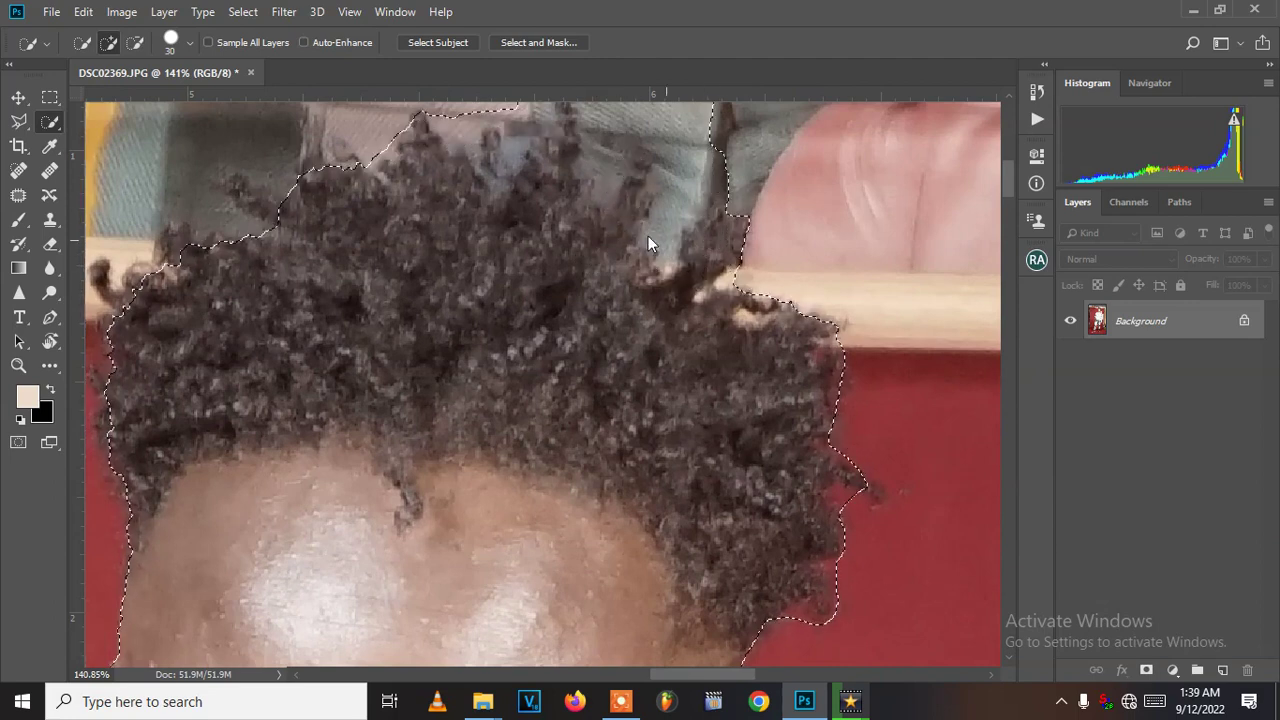
left_click_drag(500, 186, 648, 265)
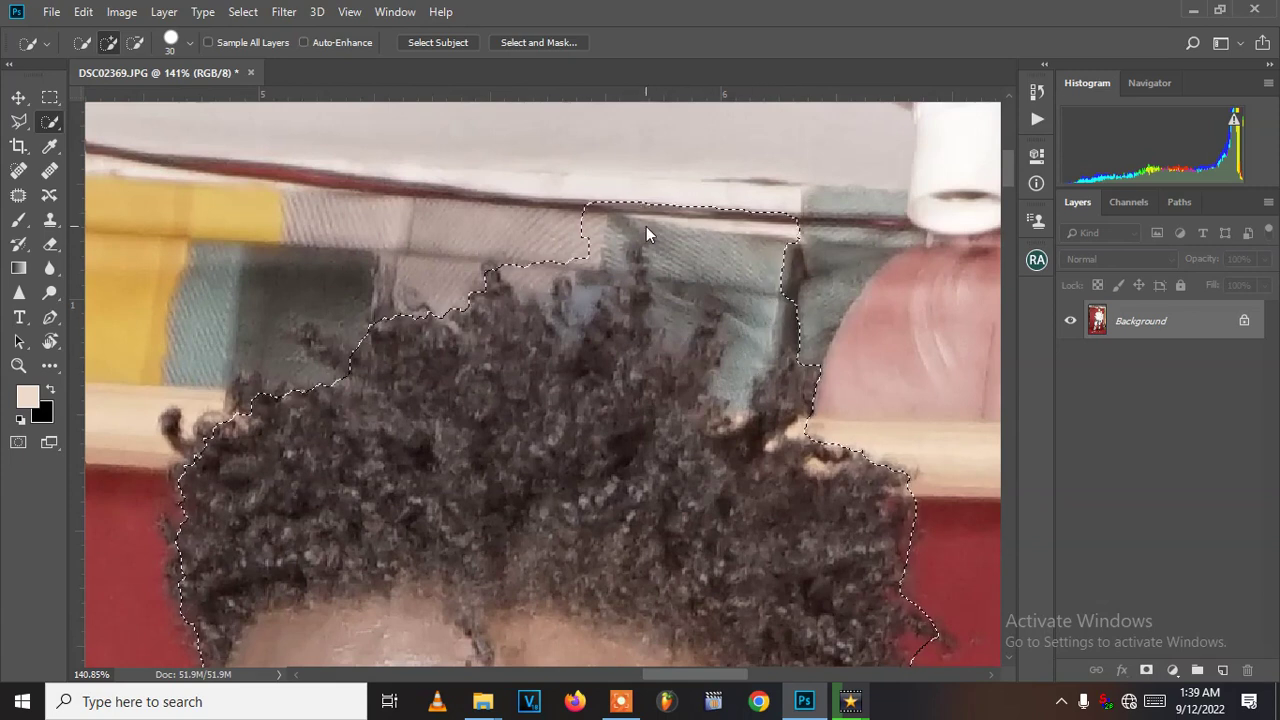
Step: Subtract the fabric background above the hair from the selection and add back the upright curl at the crown
key("alt")
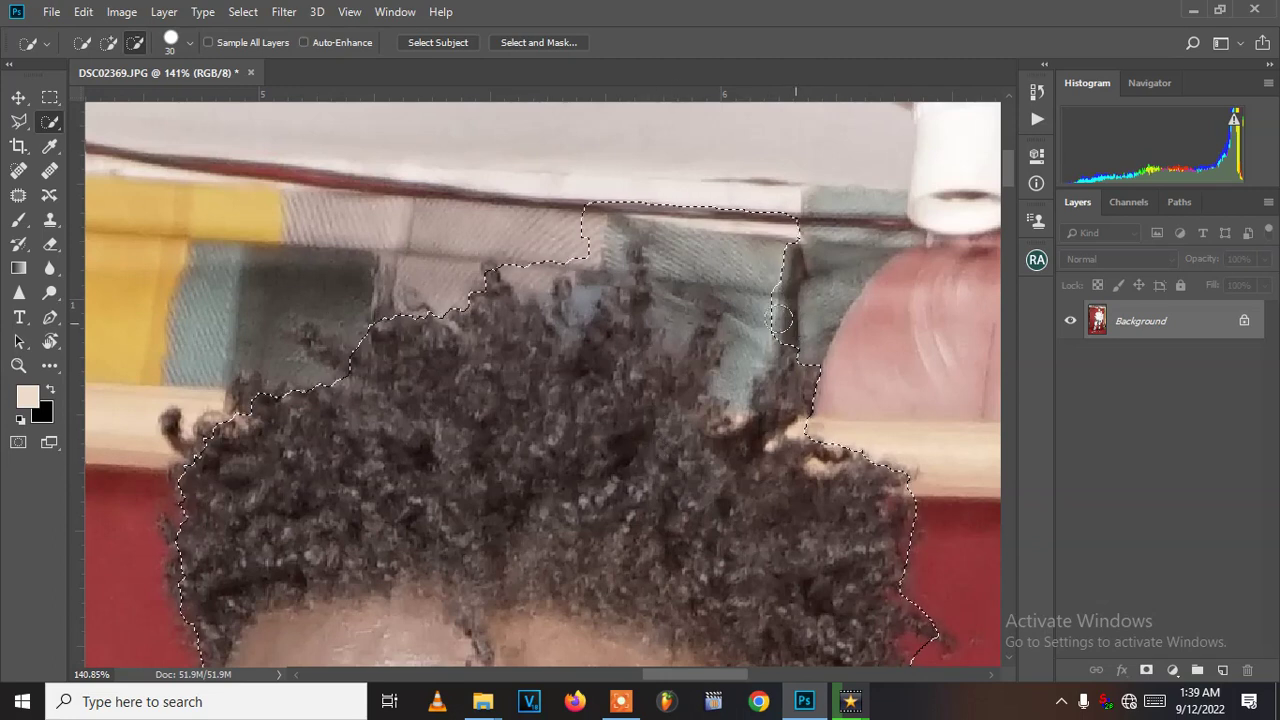
mouse_move(757, 330)
left_mouse_down()
mouse_move(722, 340)
mouse_move(735, 262)
mouse_move(697, 238)
mouse_move(672, 255)
mouse_move(635, 195)
mouse_move(580, 193)
mouse_move(575, 241)
mouse_move(586, 247)
mouse_move(606, 233)
mouse_move(792, 224)
left_mouse_up()
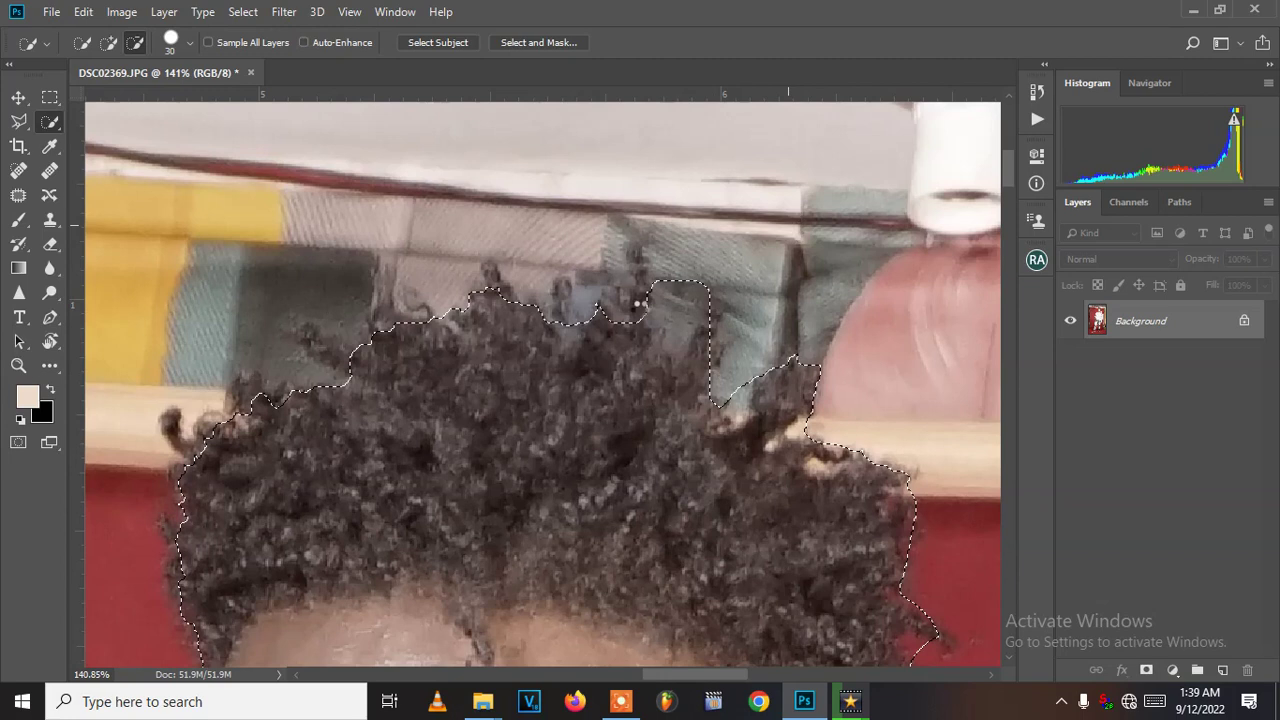
mouse_move(612, 310)
left_mouse_down()
mouse_move(638, 252)
mouse_move(626, 238)
left_mouse_up()
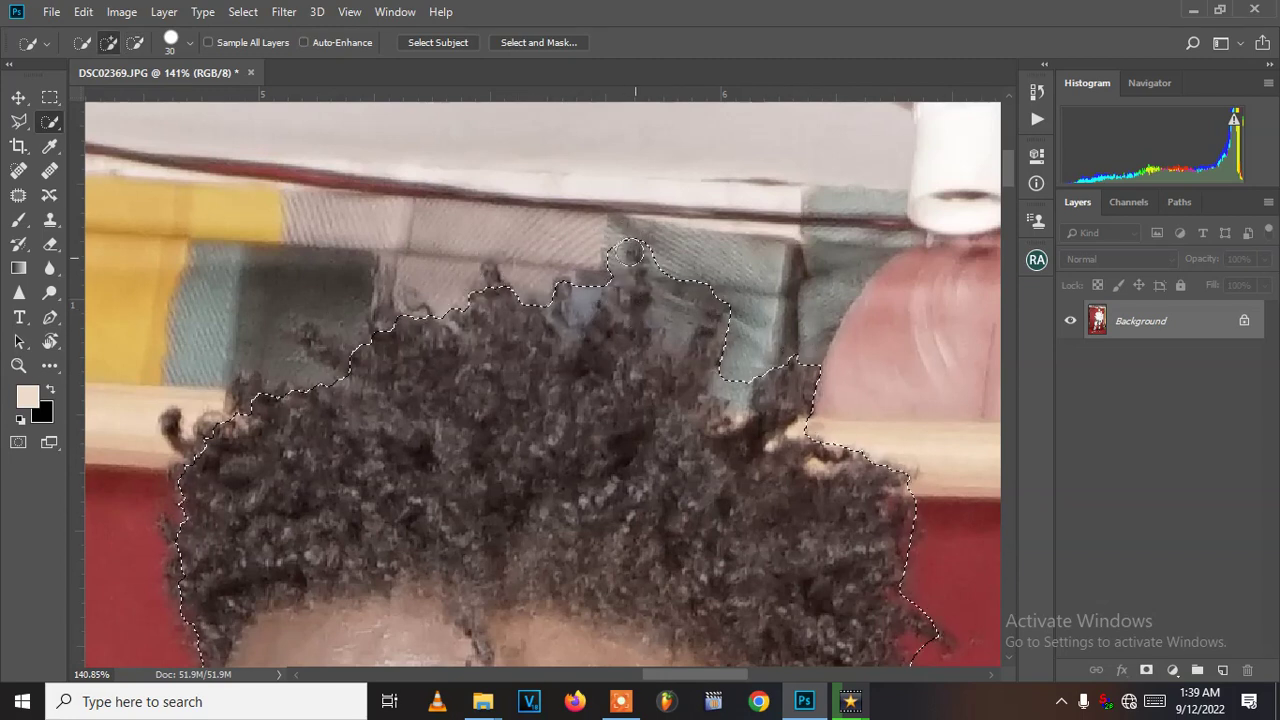
Step: Subtract the red background wedge between the hairline and the top of the ear from the selection with the Lasso tool
mouse_move(576, 289)
left_mouse_down()
mouse_move(440, 303)
mouse_move(390, 331)
mouse_move(311, 343)
mouse_move(229, 410)
mouse_move(168, 425)
mouse_move(275, 566)
mouse_move(194, 565)
mouse_move(172, 534)
mouse_move(170, 547)
mouse_move(245, 575)
left_mouse_up()
left_click_drag(645, 577, 549, 194)
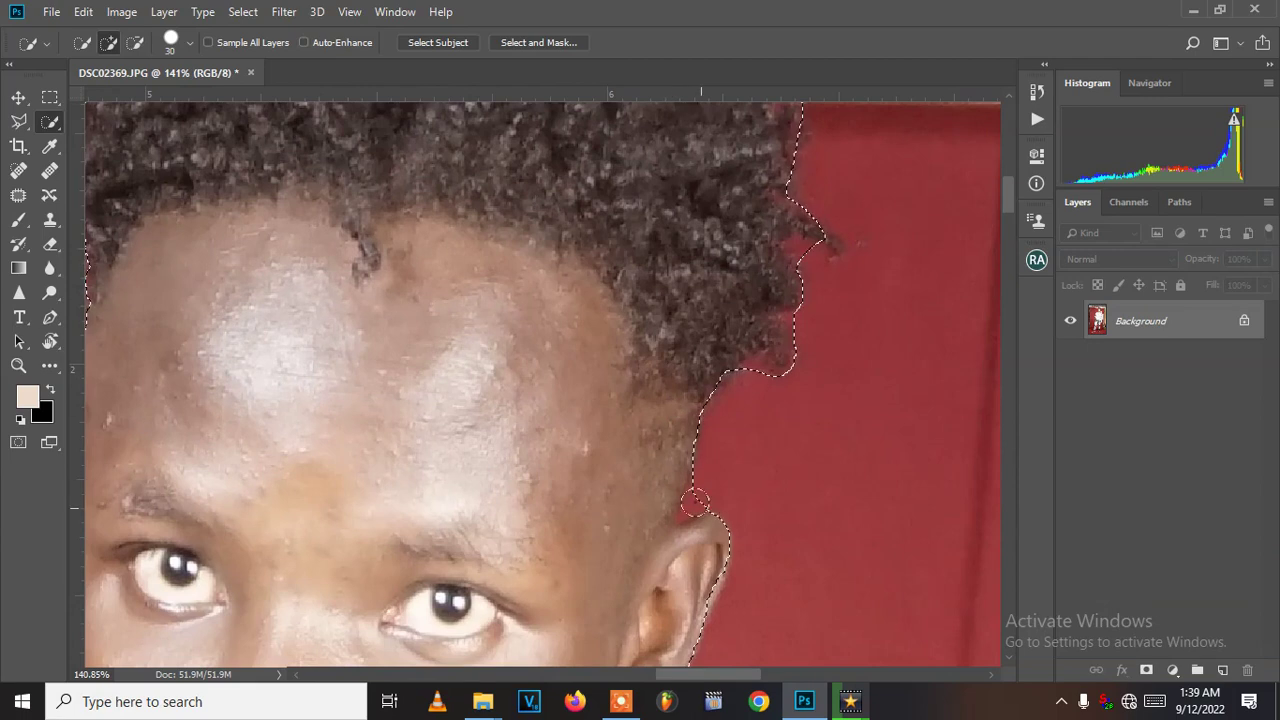
scroll(695, 510, "up", 3)
left_click_drag(660, 418, 525, 258)
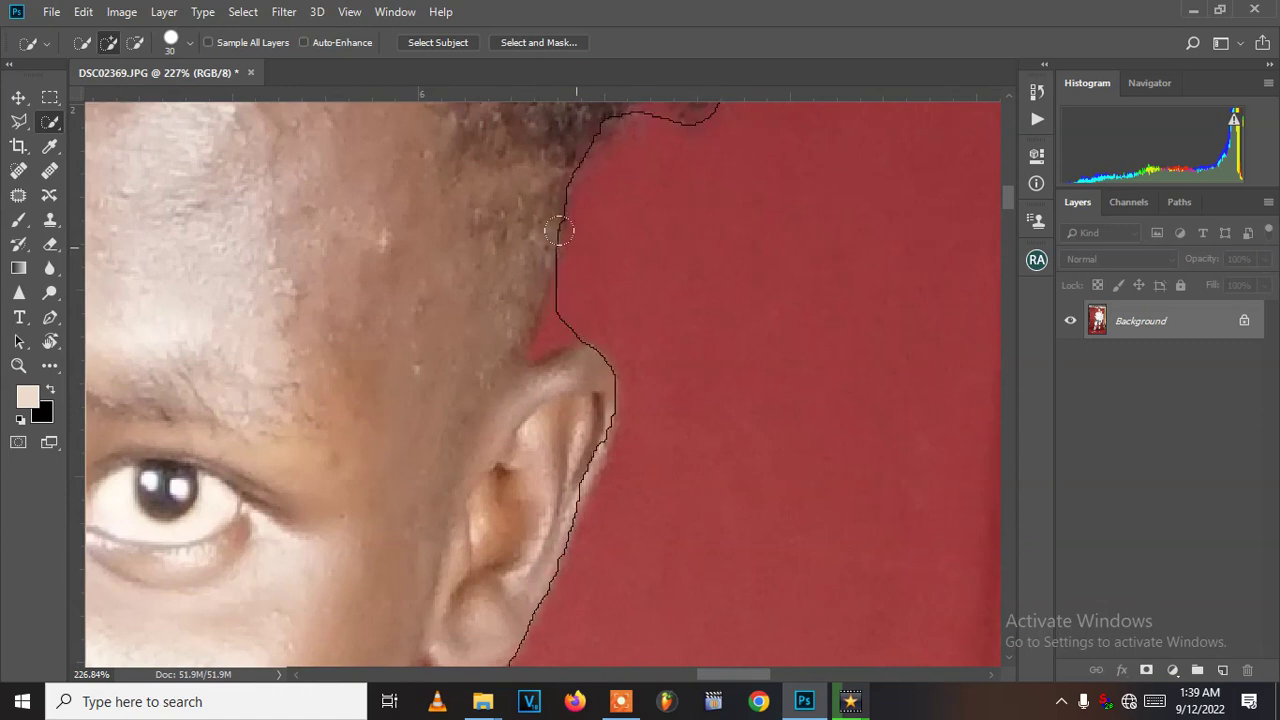
left_click_drag(517, 407, 517, 334)
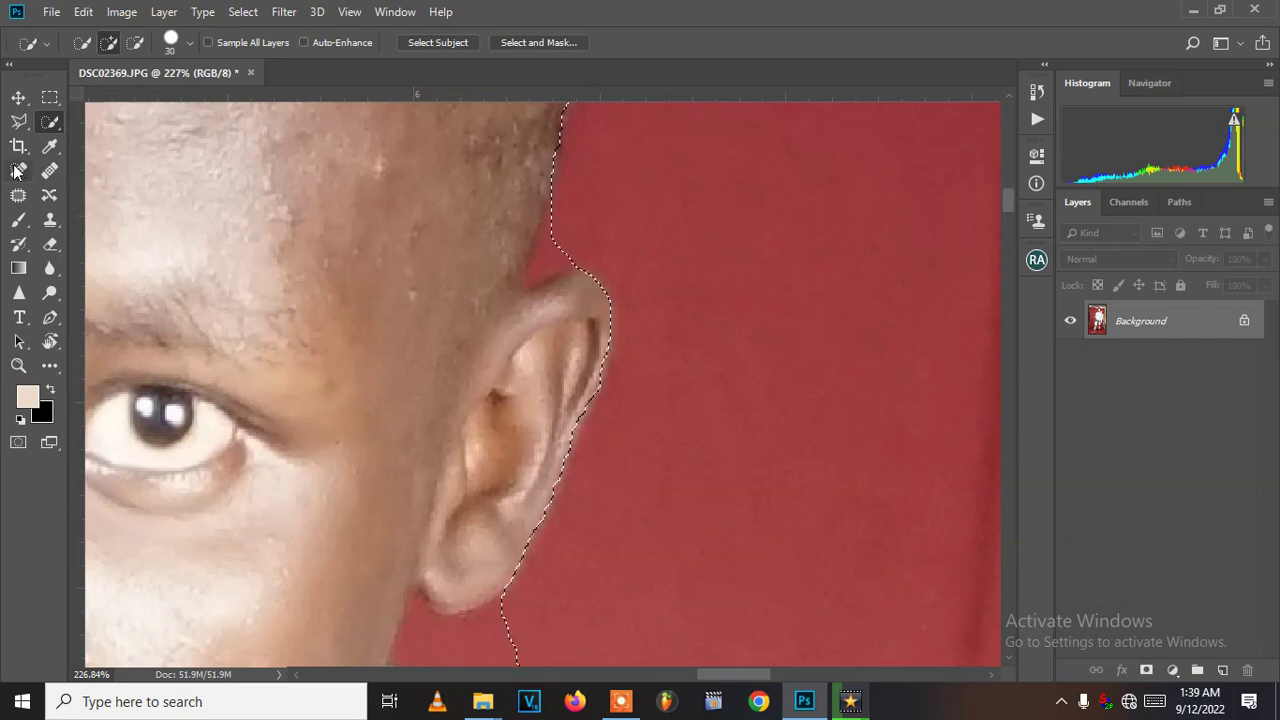
left_click(18, 124)
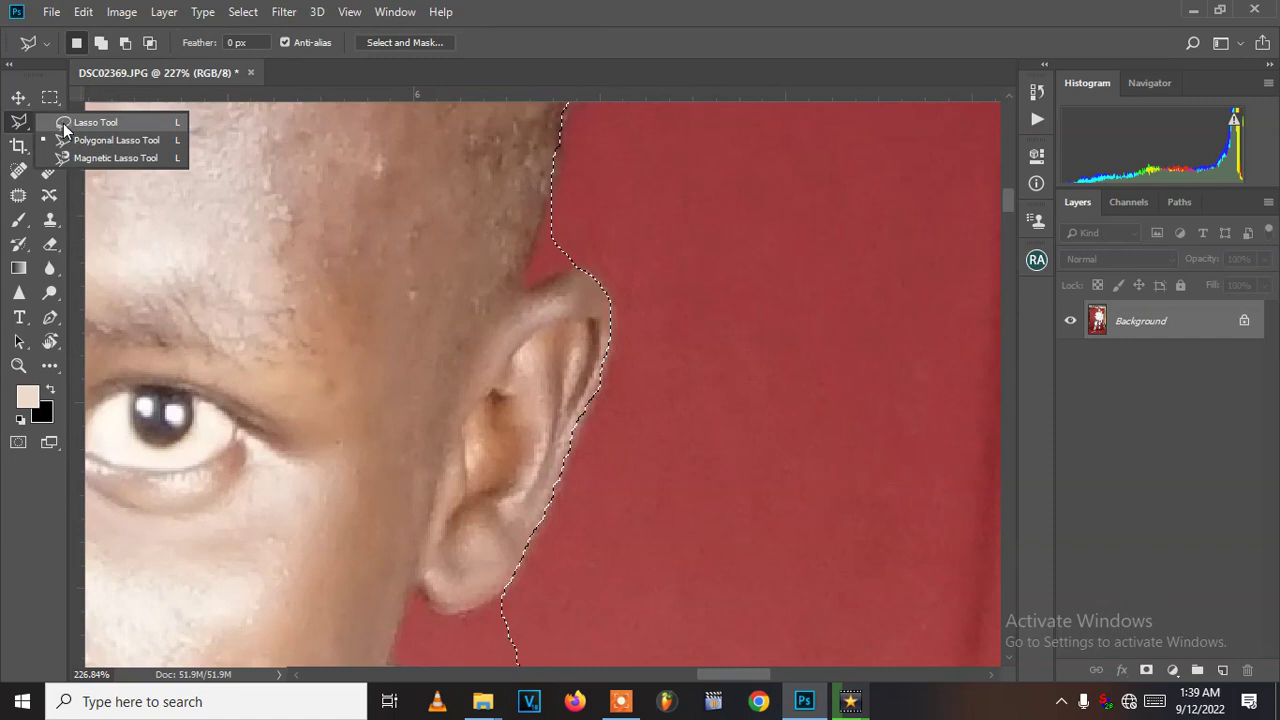
left_click(99, 125)
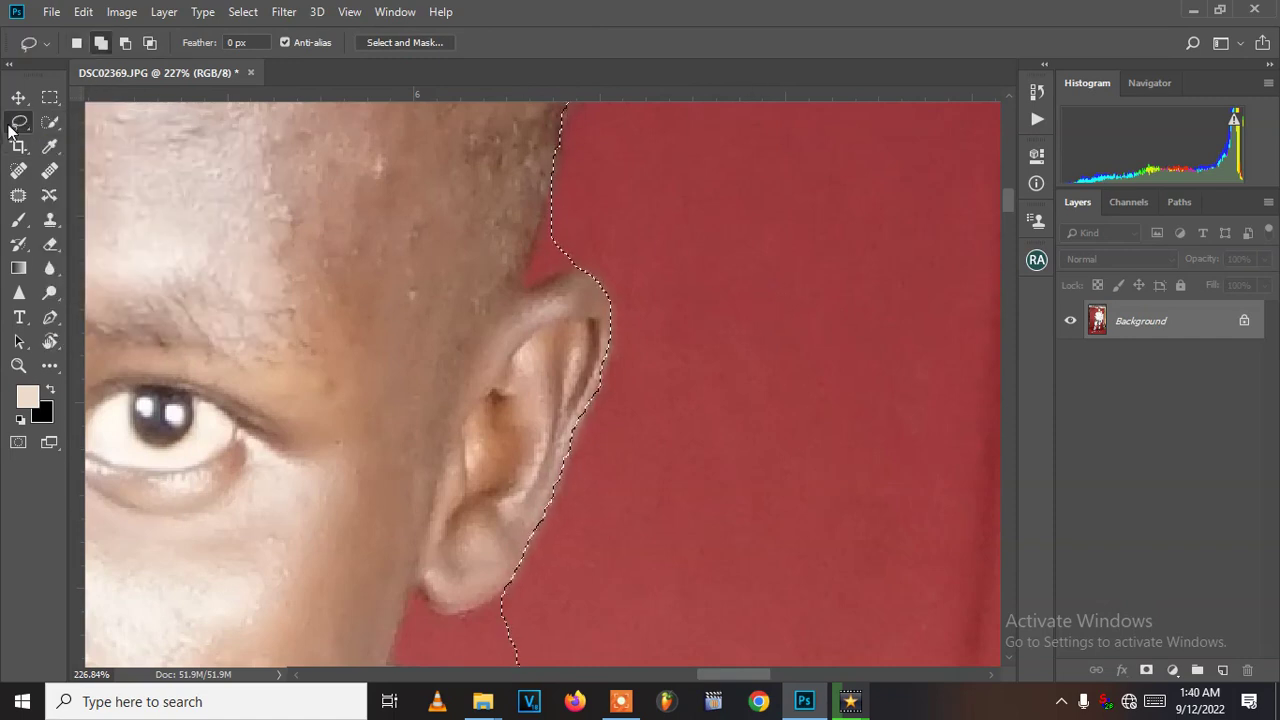
right_click(19, 128)
left_click(110, 137)
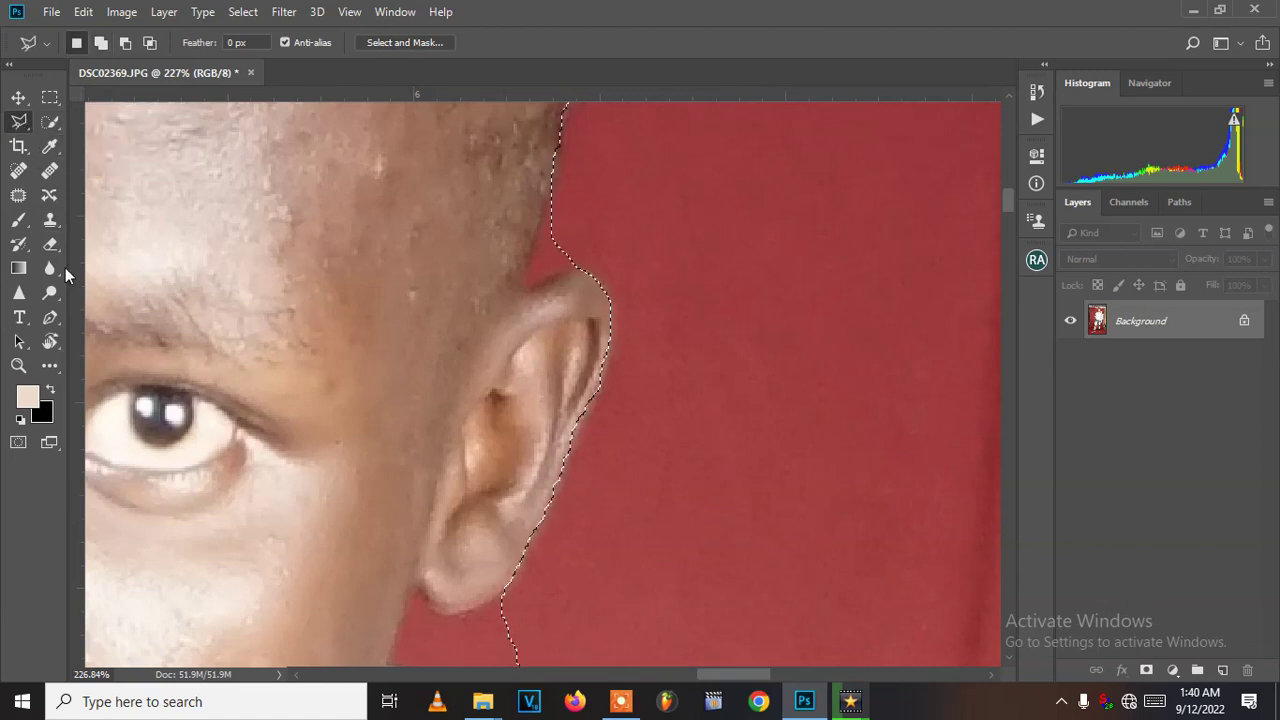
right_click(20, 126)
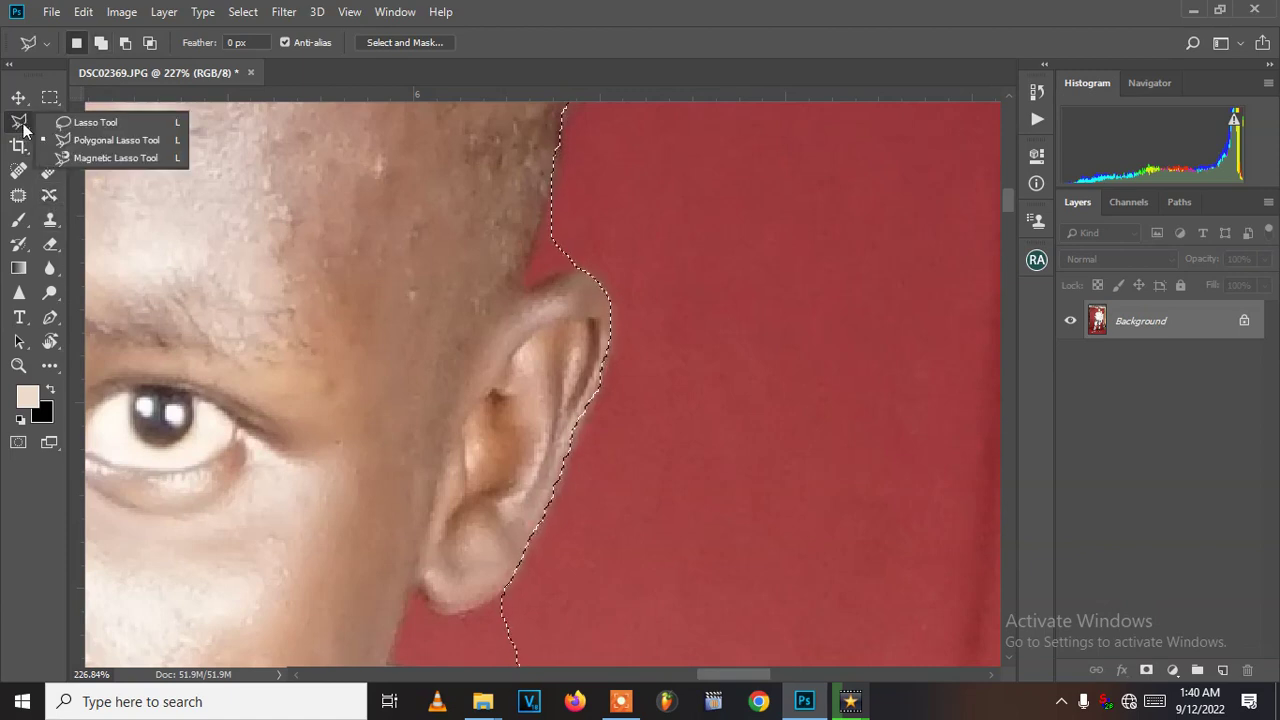
left_click(85, 123)
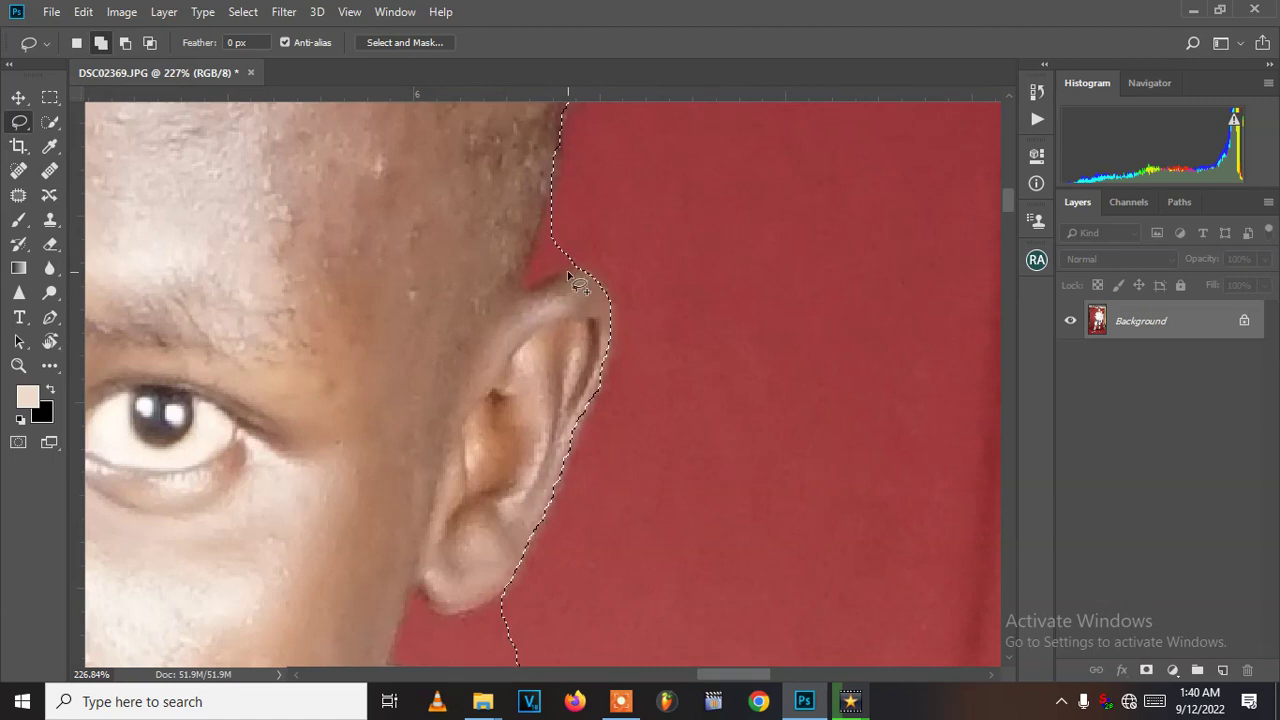
key("alt")
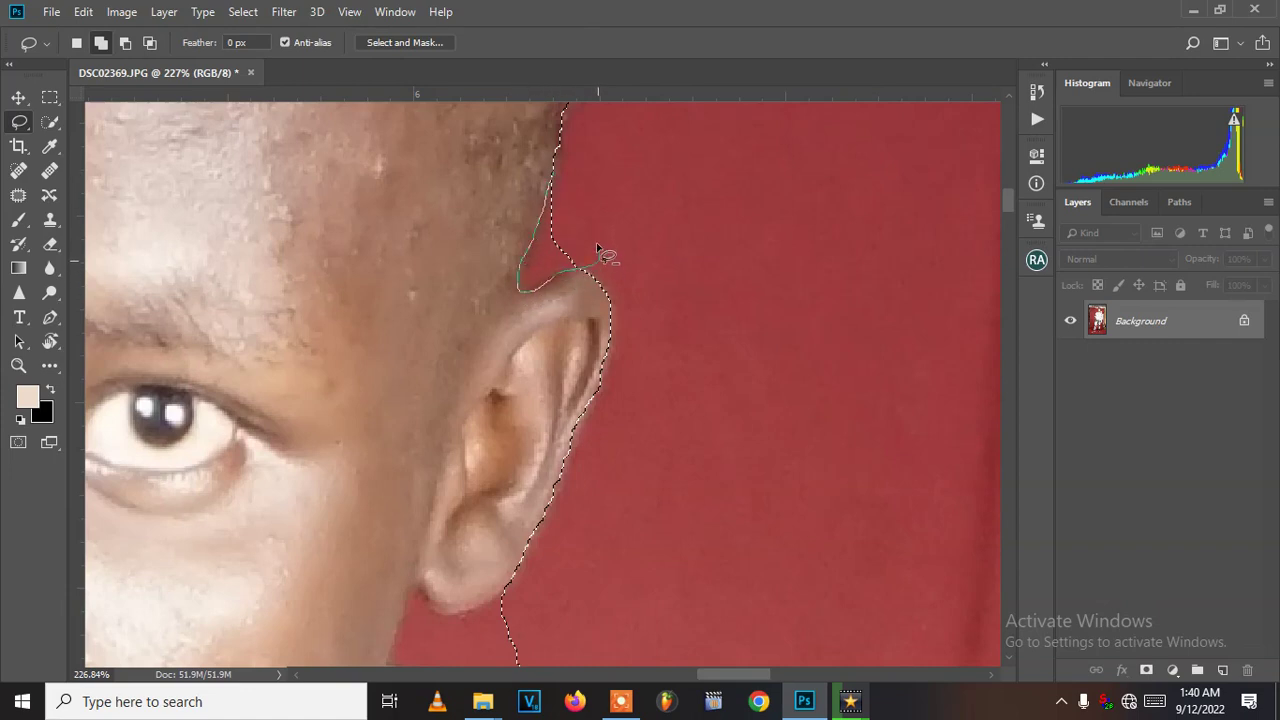
left_click_drag(597, 230, 600, 240)
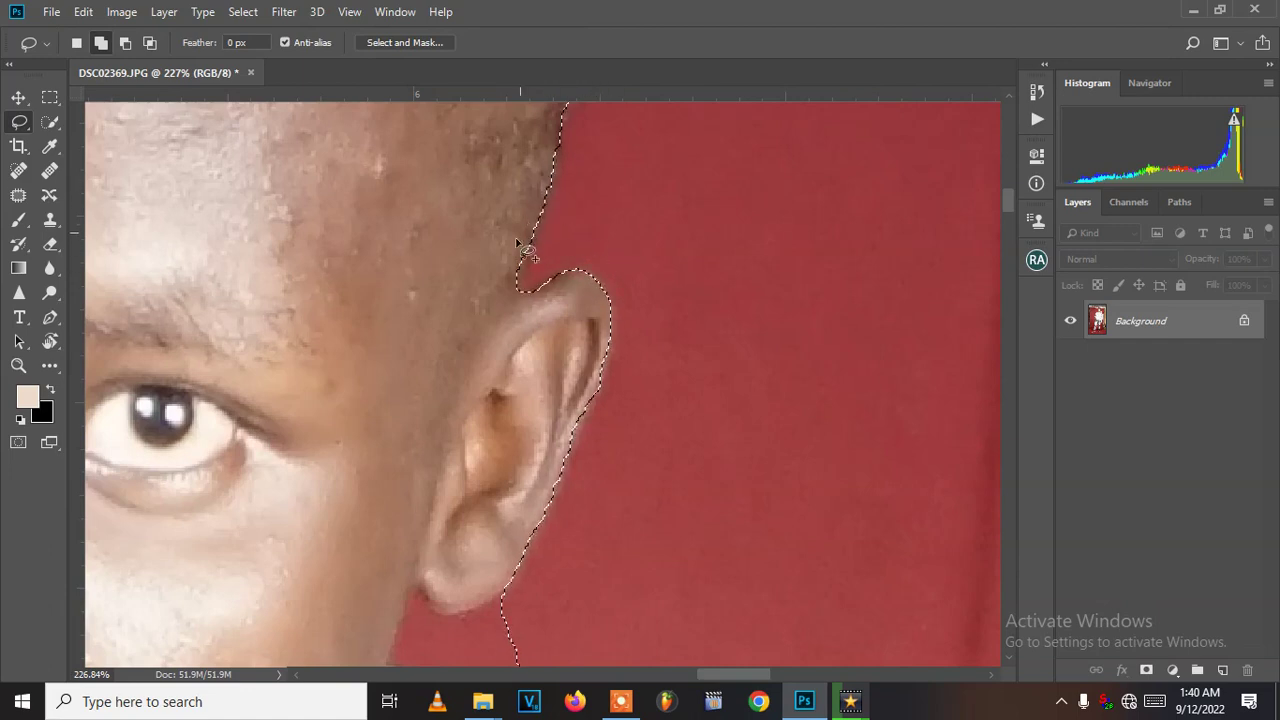
Step: Subtract the red background below the earlobe, between the jaw and the hood's edge, from the selection
left_click_drag(509, 449, 603, 243)
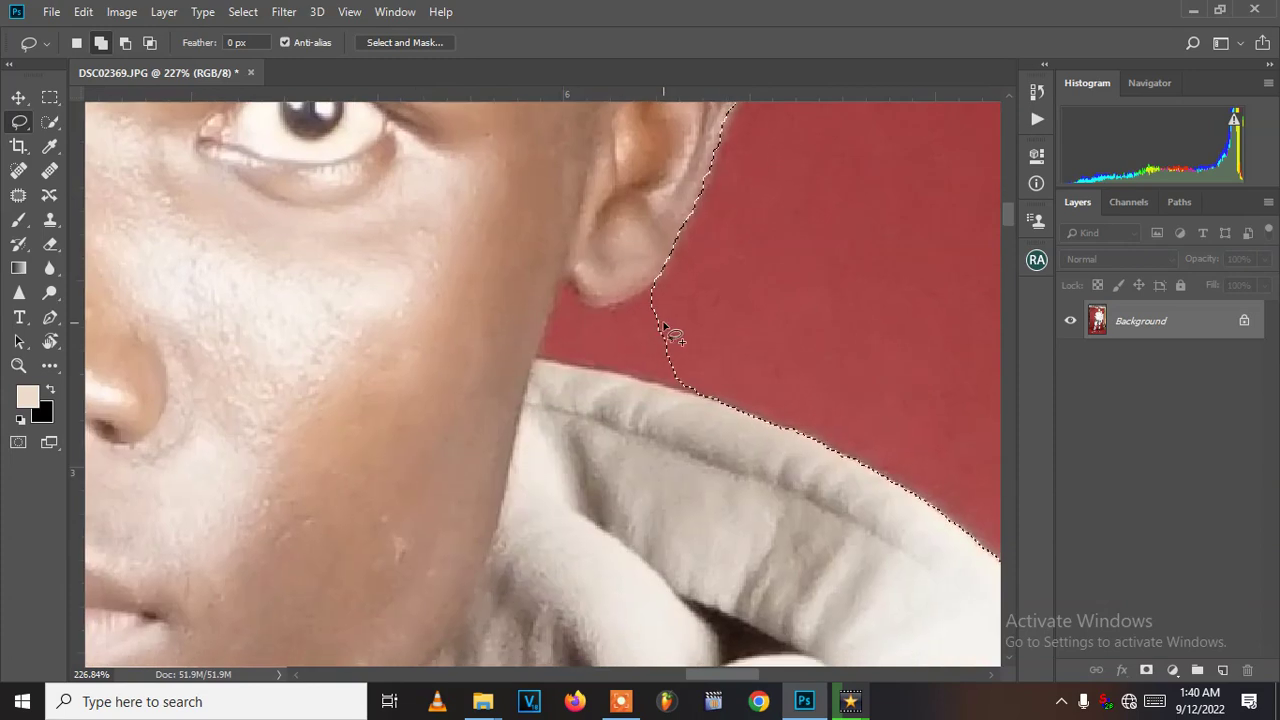
key("alt")
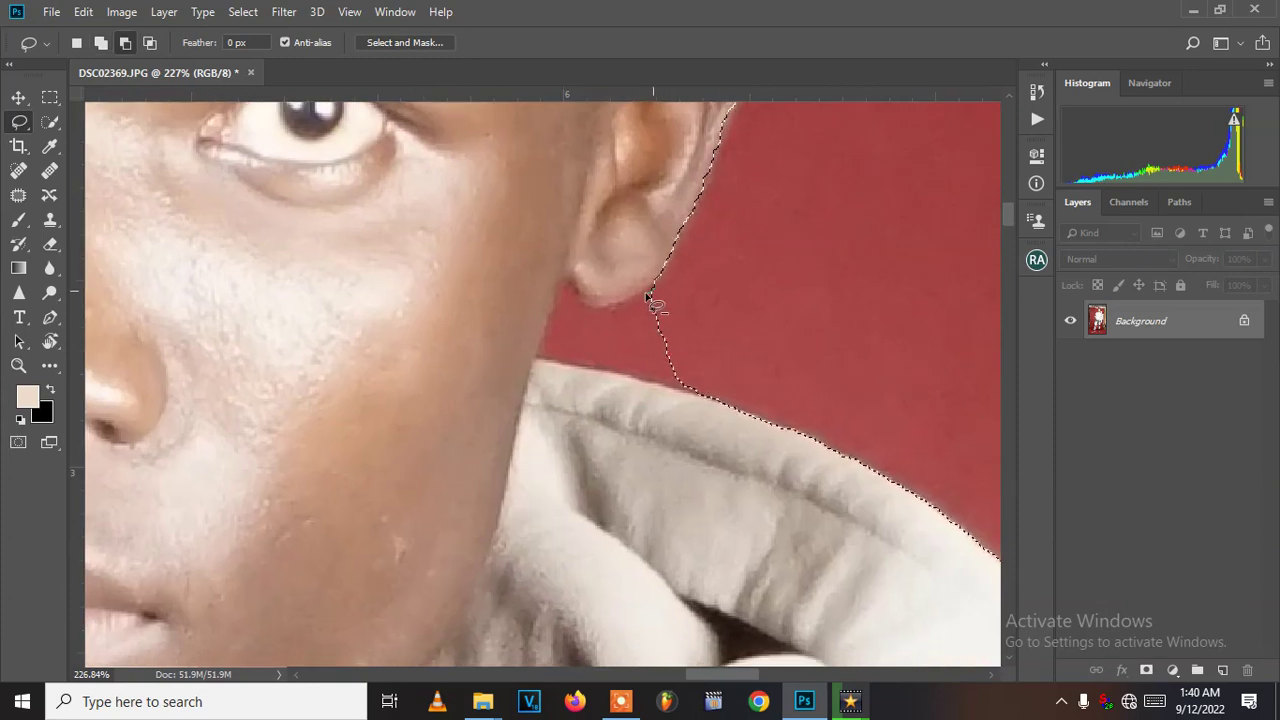
left_click_drag(570, 289, 545, 330)
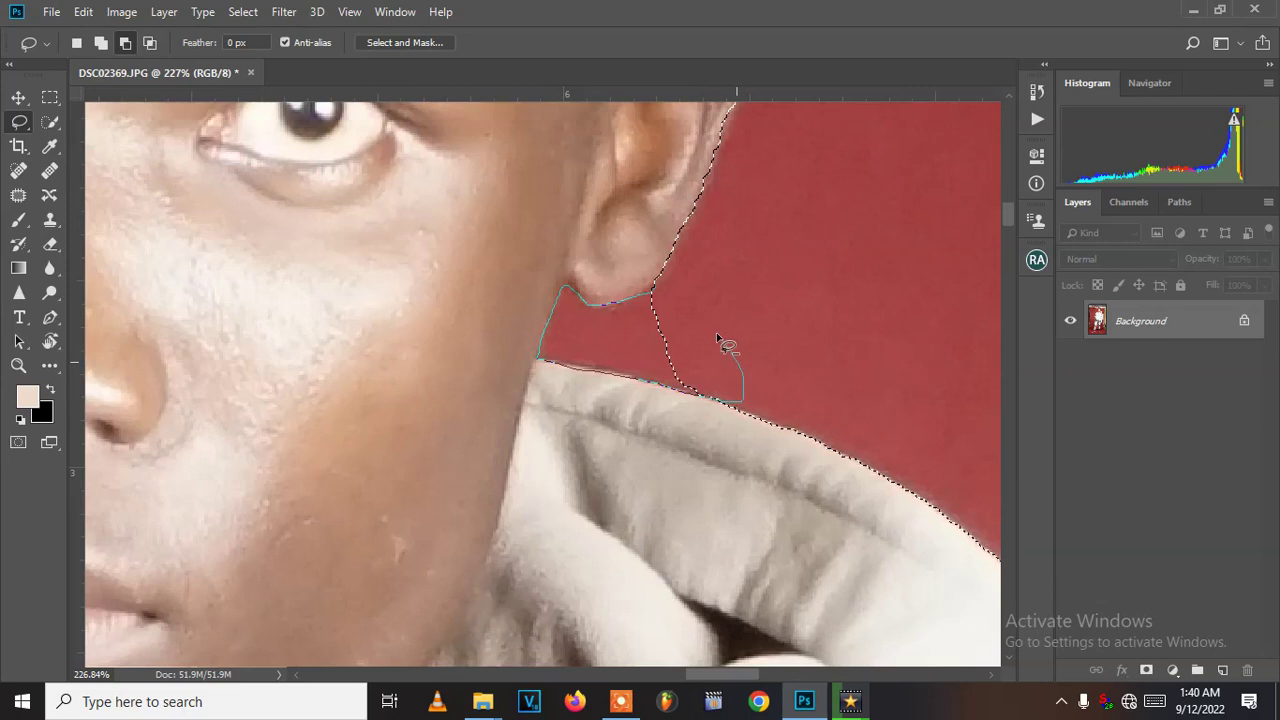
left_click_drag(665, 303, 663, 301)
Step: Subtract the red notch between the underside of the hood and the shoulder from the selection
scroll(620, 315, "down", 3)
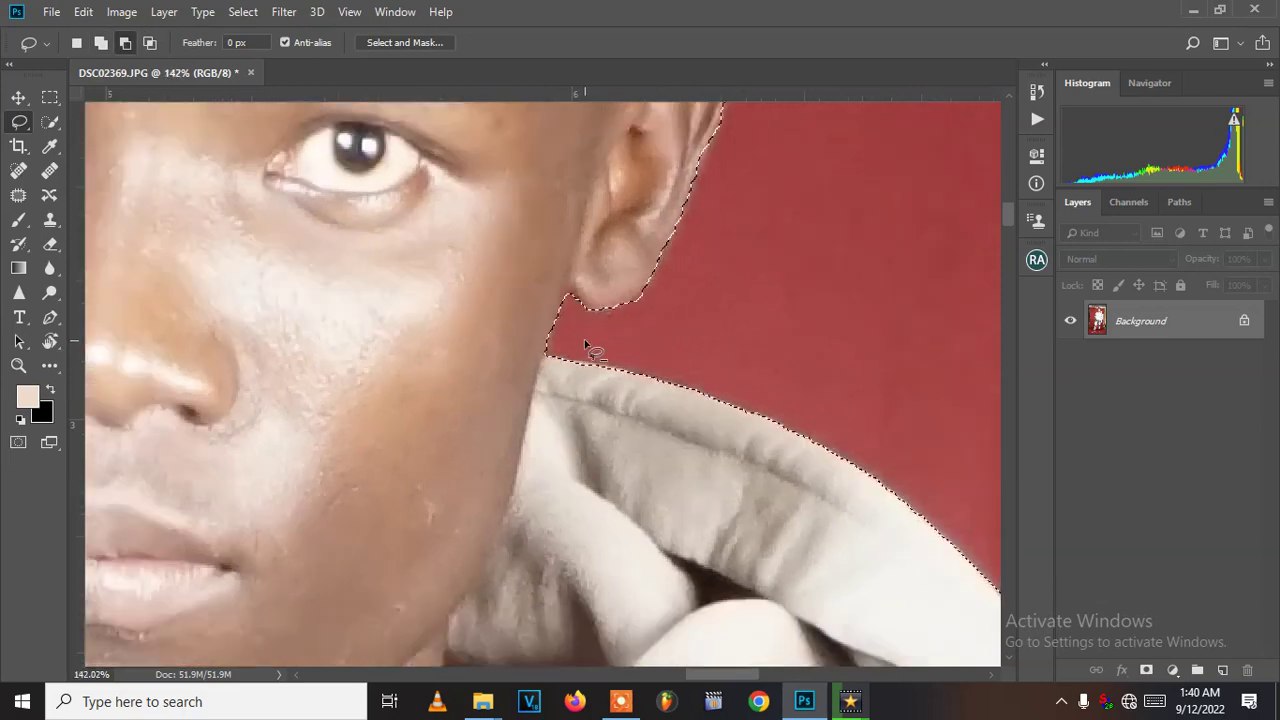
scroll(584, 339, "down", 3)
left_click_drag(567, 563, 600, 137)
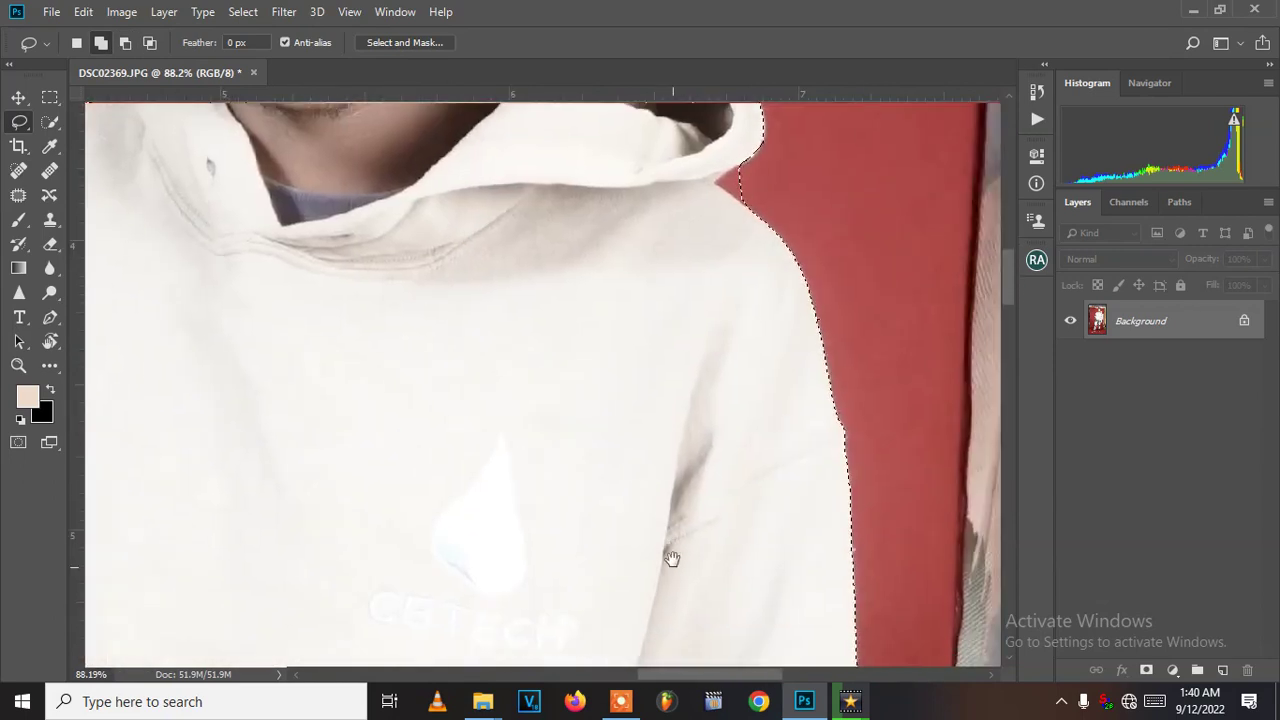
scroll(591, 583, "up", 1)
scroll(660, 277, "up", 2)
scroll(657, 232, "up", 2)
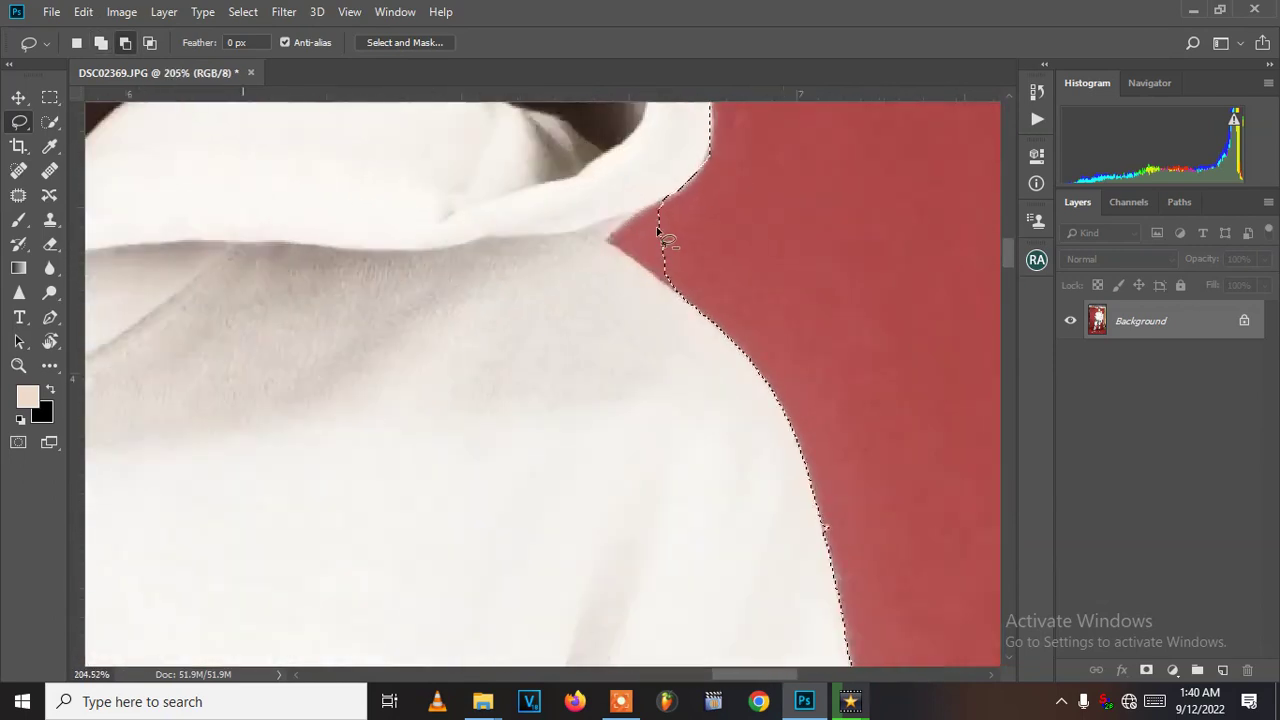
scroll(657, 232, "up", 1)
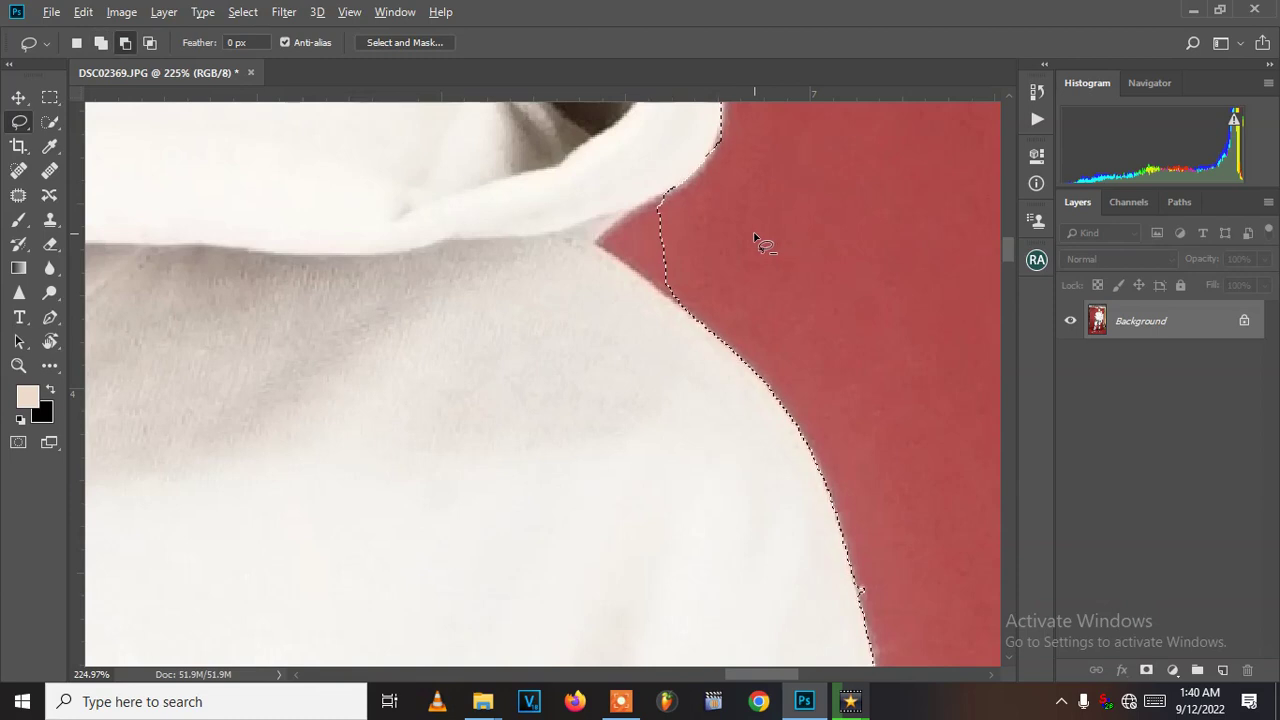
mouse_move(754, 238)
left_mouse_down()
mouse_move(669, 206)
mouse_move(672, 195)
left_mouse_up()
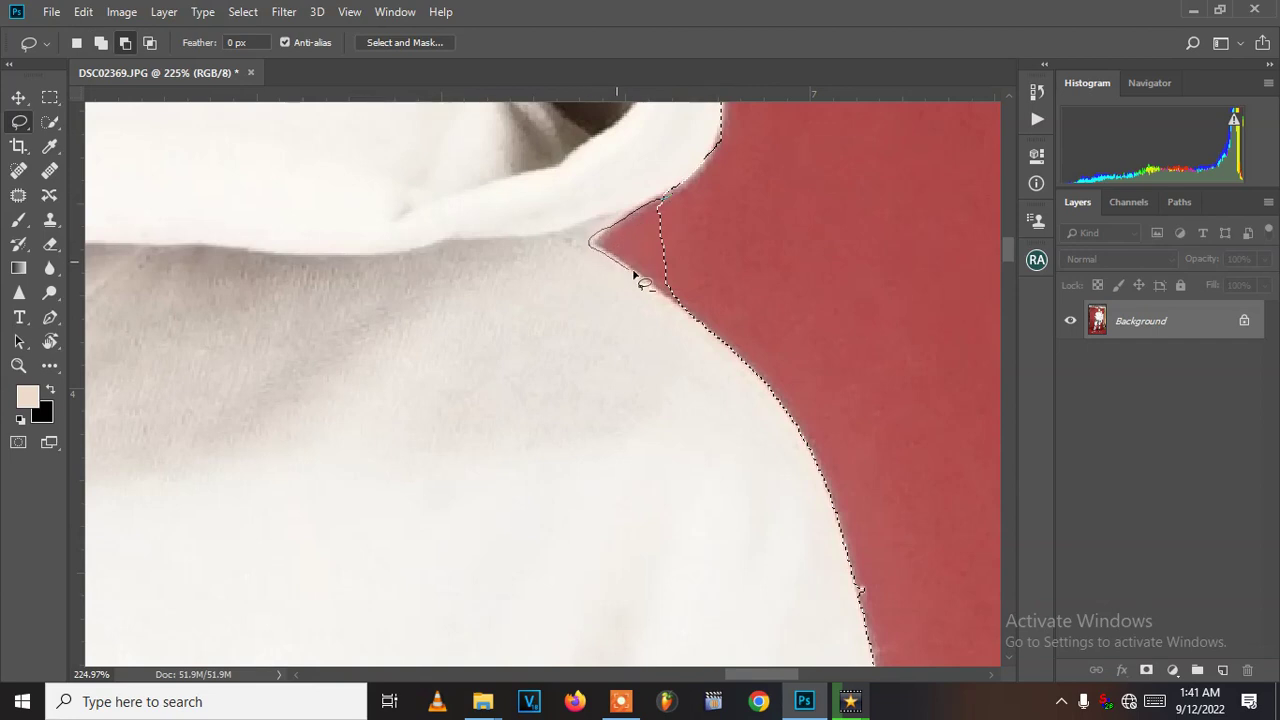
left_click_drag(672, 207, 716, 287)
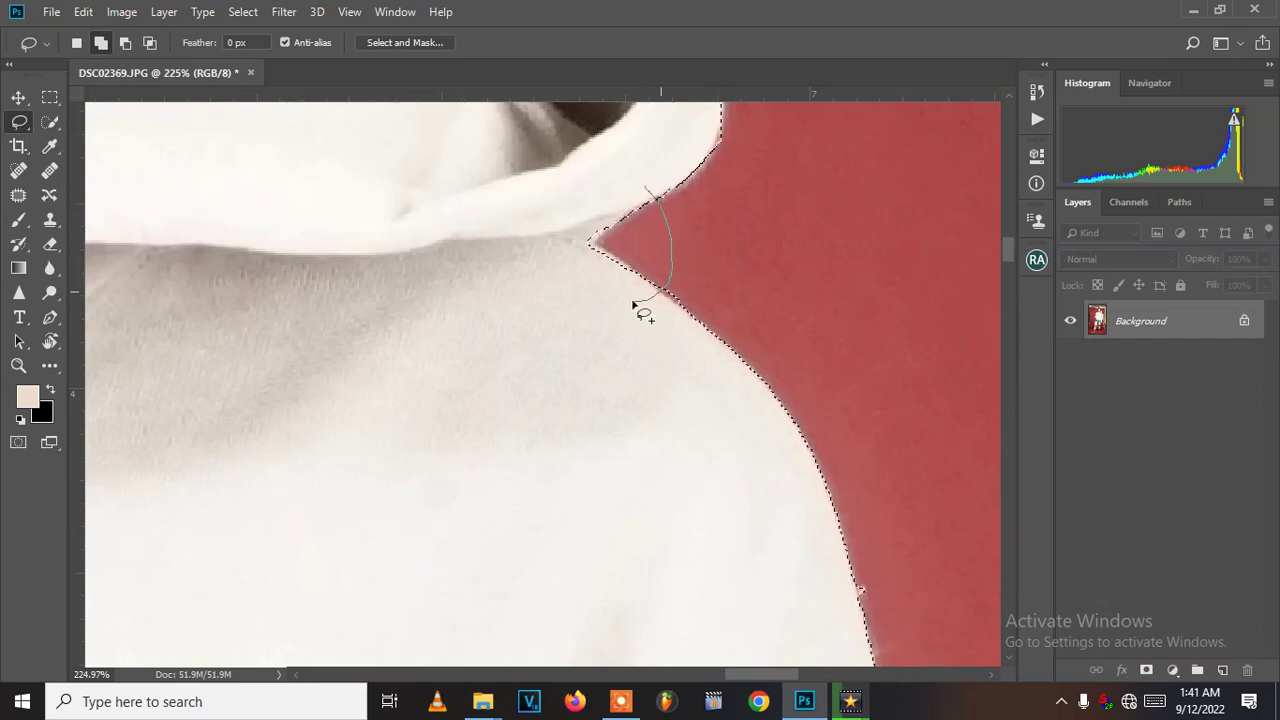
Step: Add the red notch between hood and shoulder back to the selection and subtract it again with the Lasso tool
left_click_drag(640, 187, 643, 191)
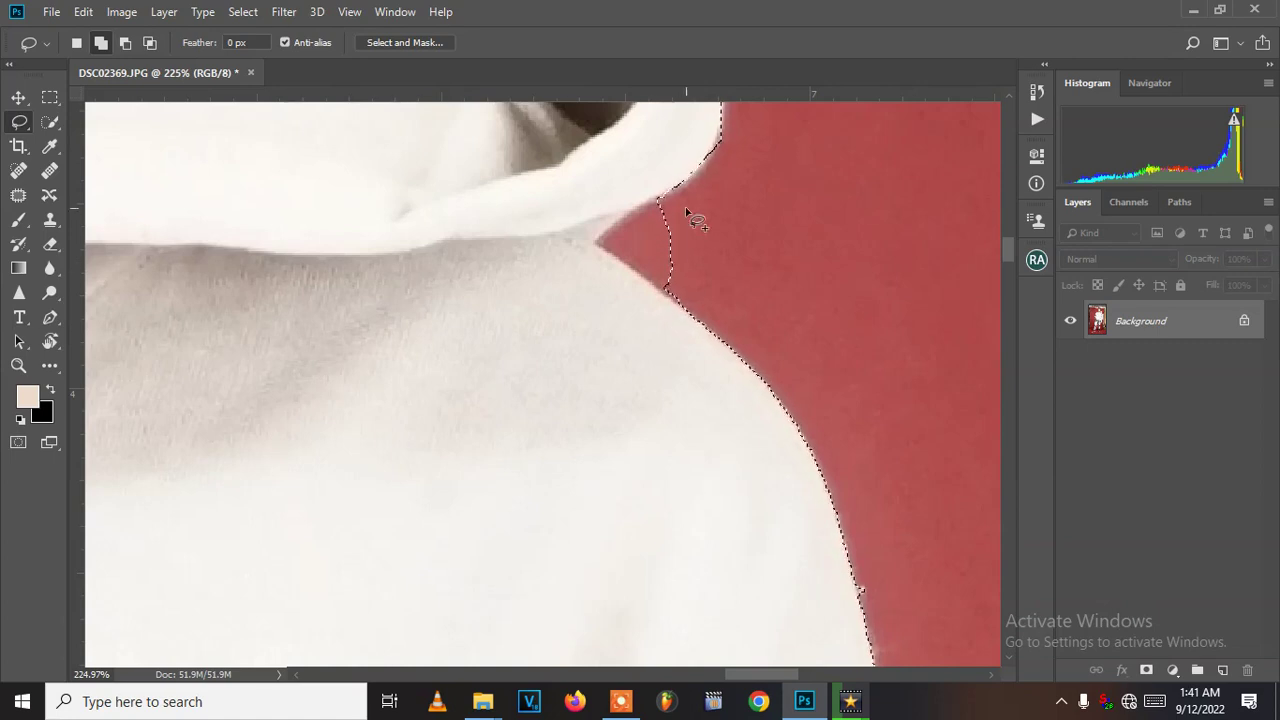
key("alt")
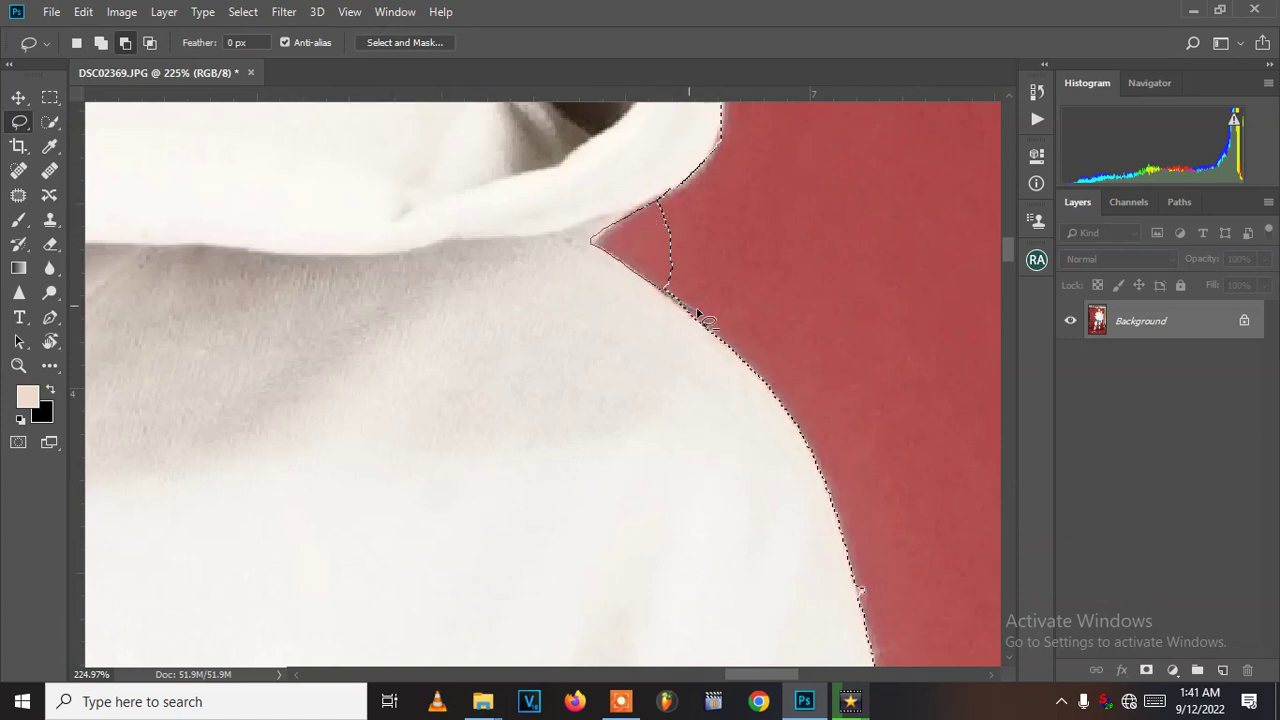
left_click_drag(707, 229, 717, 276)
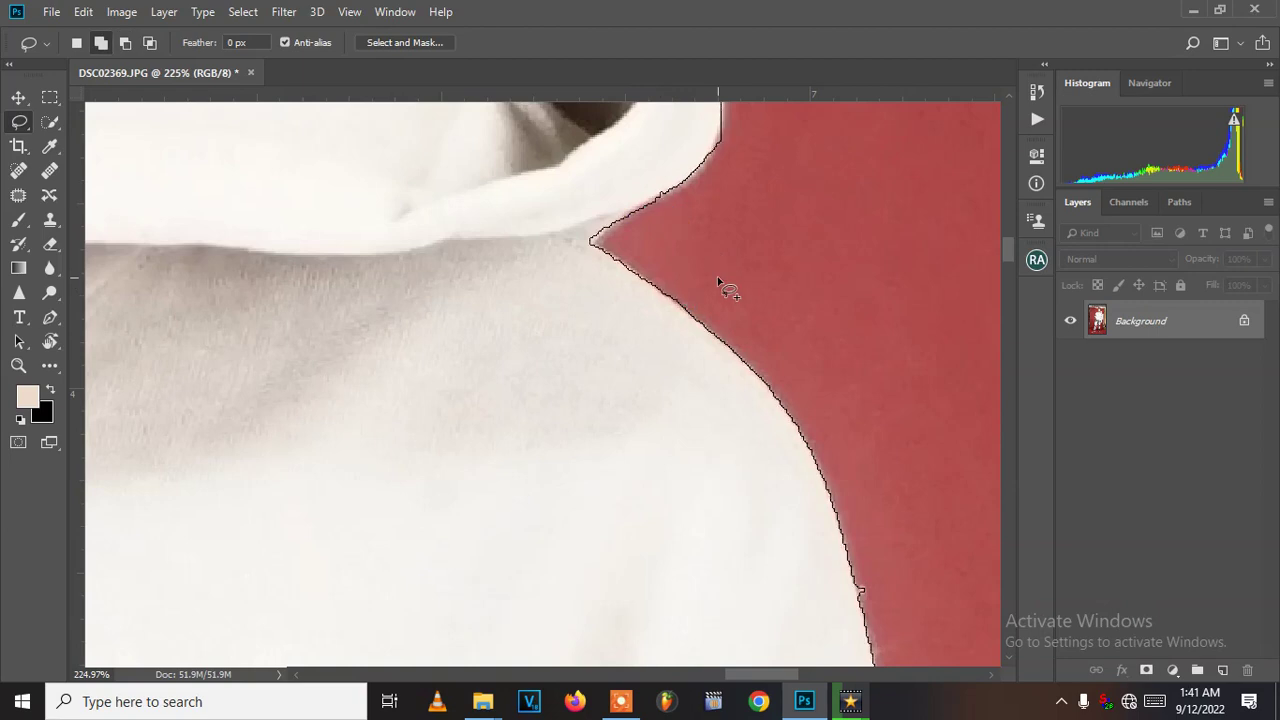
Step: Add the unselected outer edge of the hand below the sleeve cuff to the selection with the Quick Selection tool
scroll(697, 294, "down", 6)
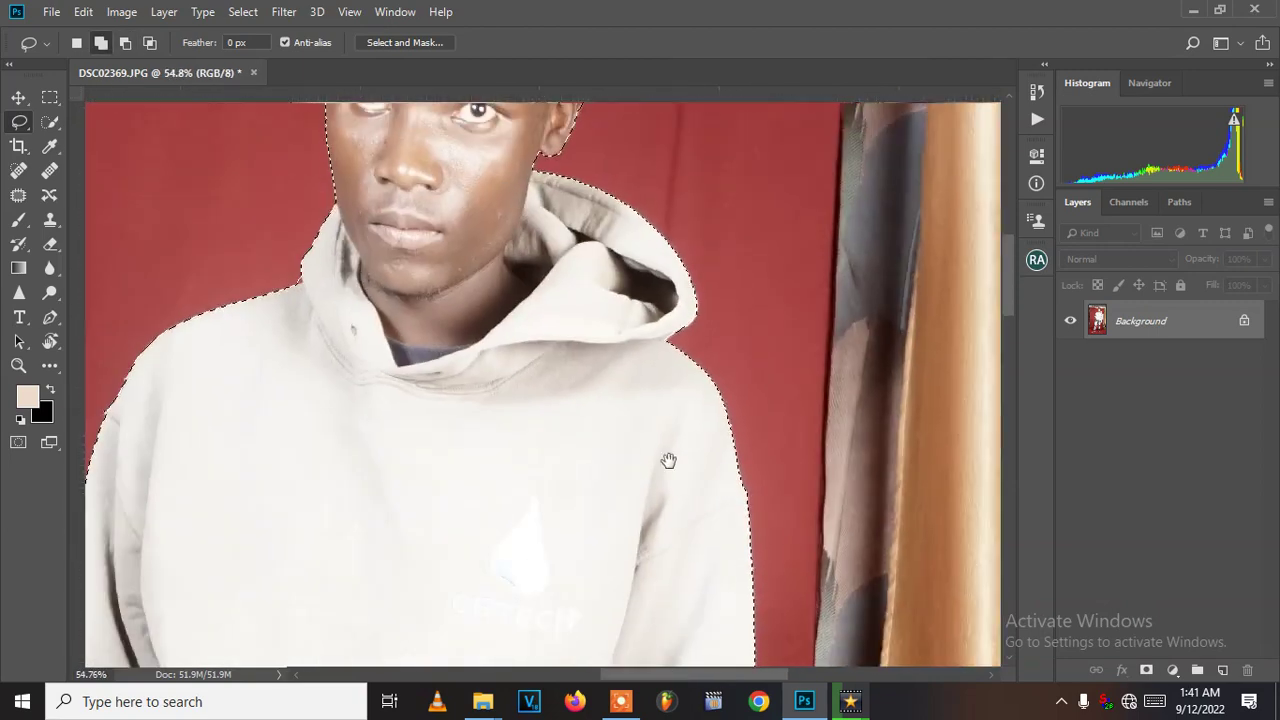
scroll(667, 509, "down", 5)
scroll(743, 443, "down", 5)
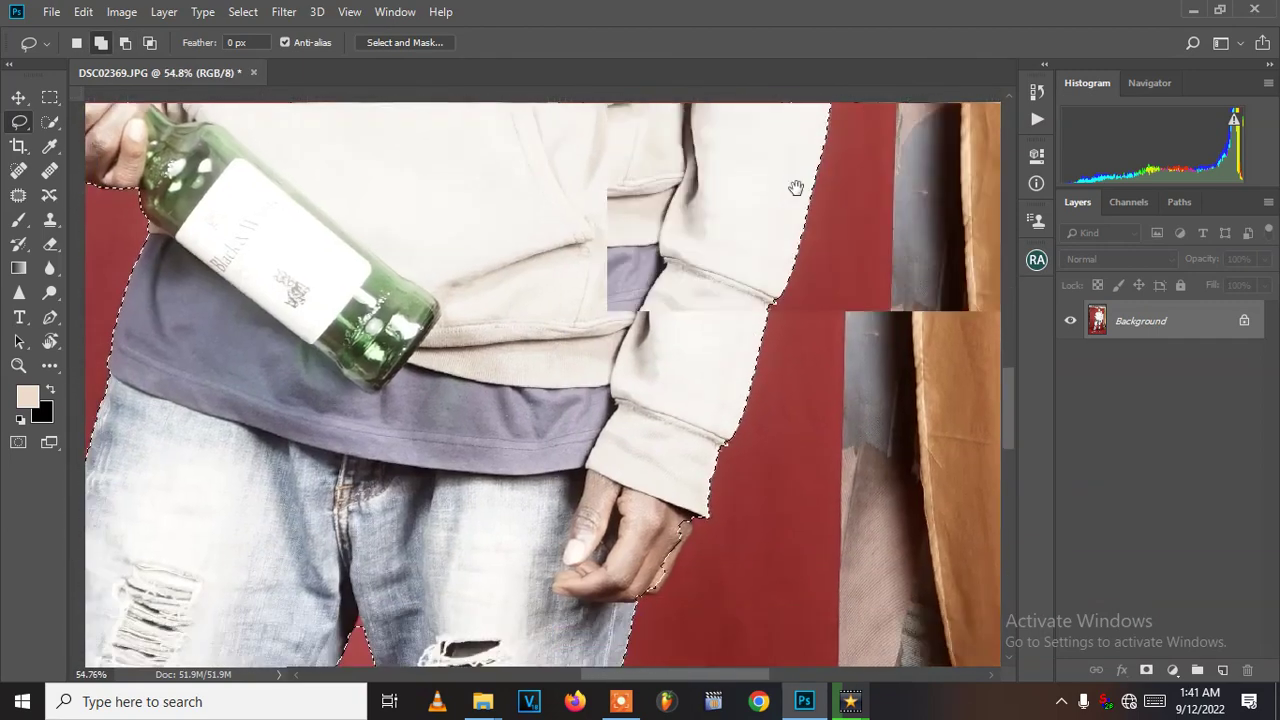
scroll(749, 363, "down", 3)
scroll(740, 330, "up", 3)
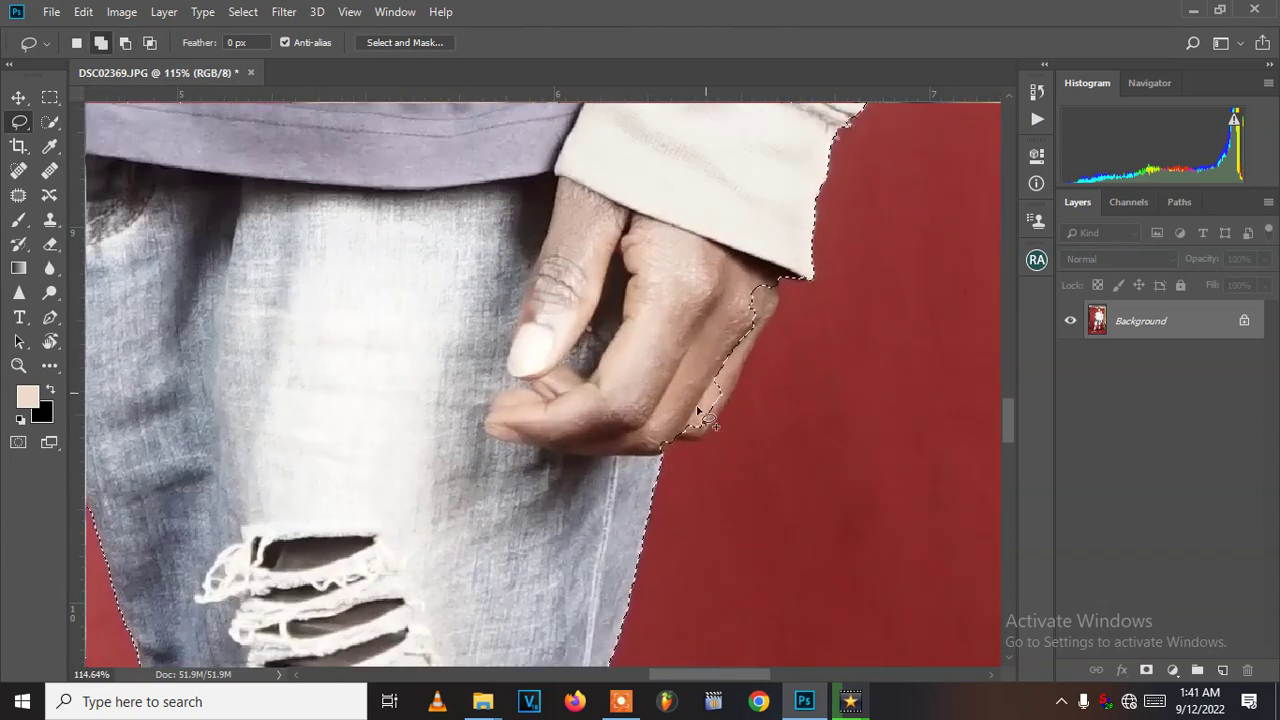
left_click(50, 121)
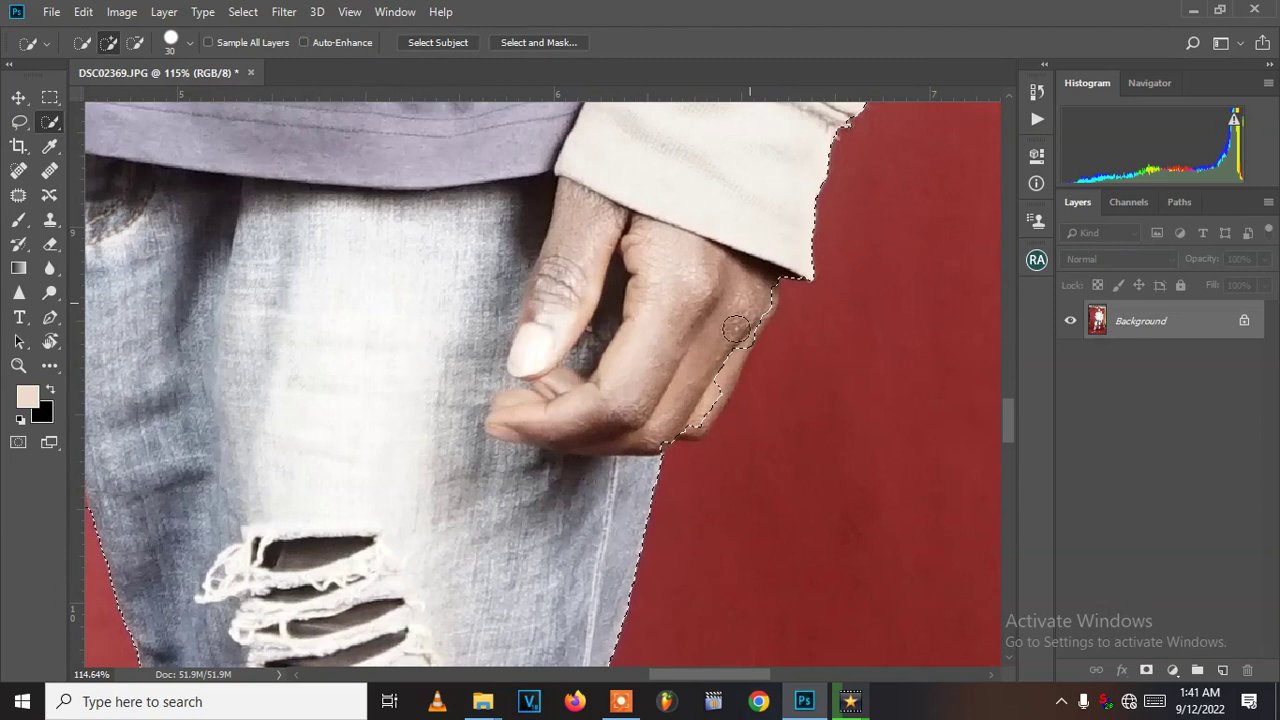
left_click_drag(727, 360, 695, 418)
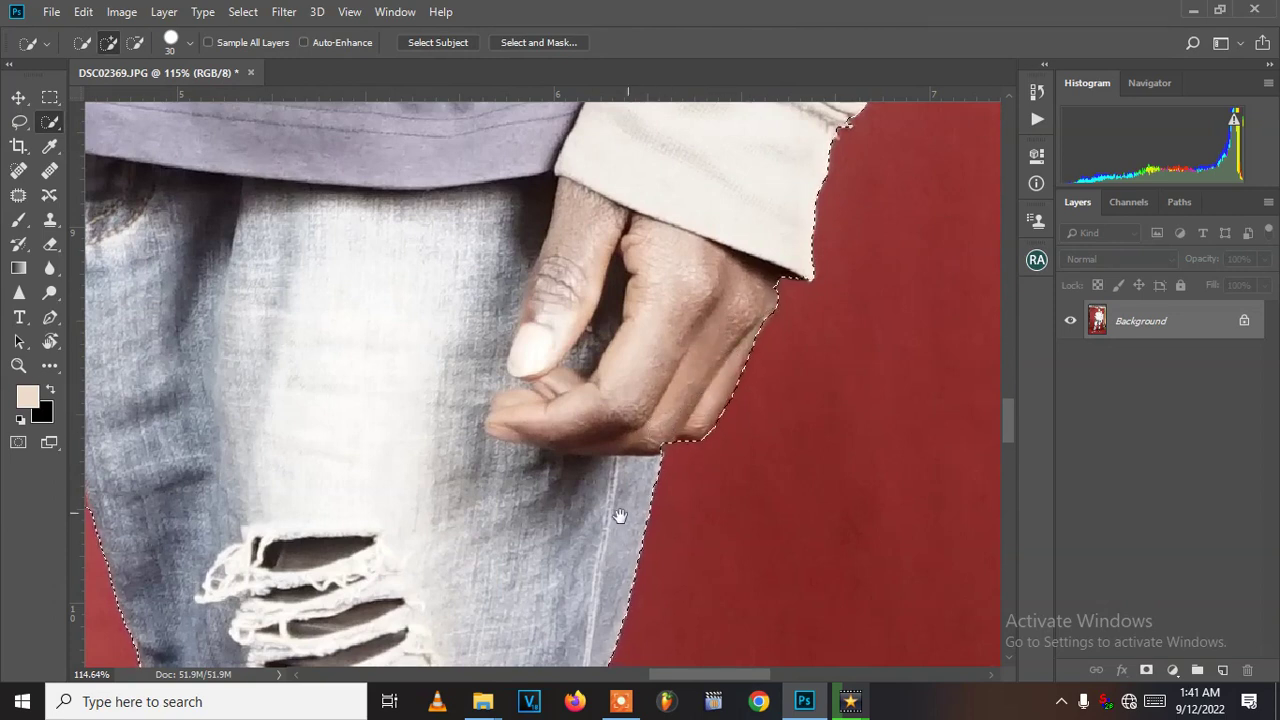
Step: Subtract the red background around the loose thread below the frayed jeans hem, undoing the stroke that cuts into the denim and leg
scroll(630, 430, "down", 6)
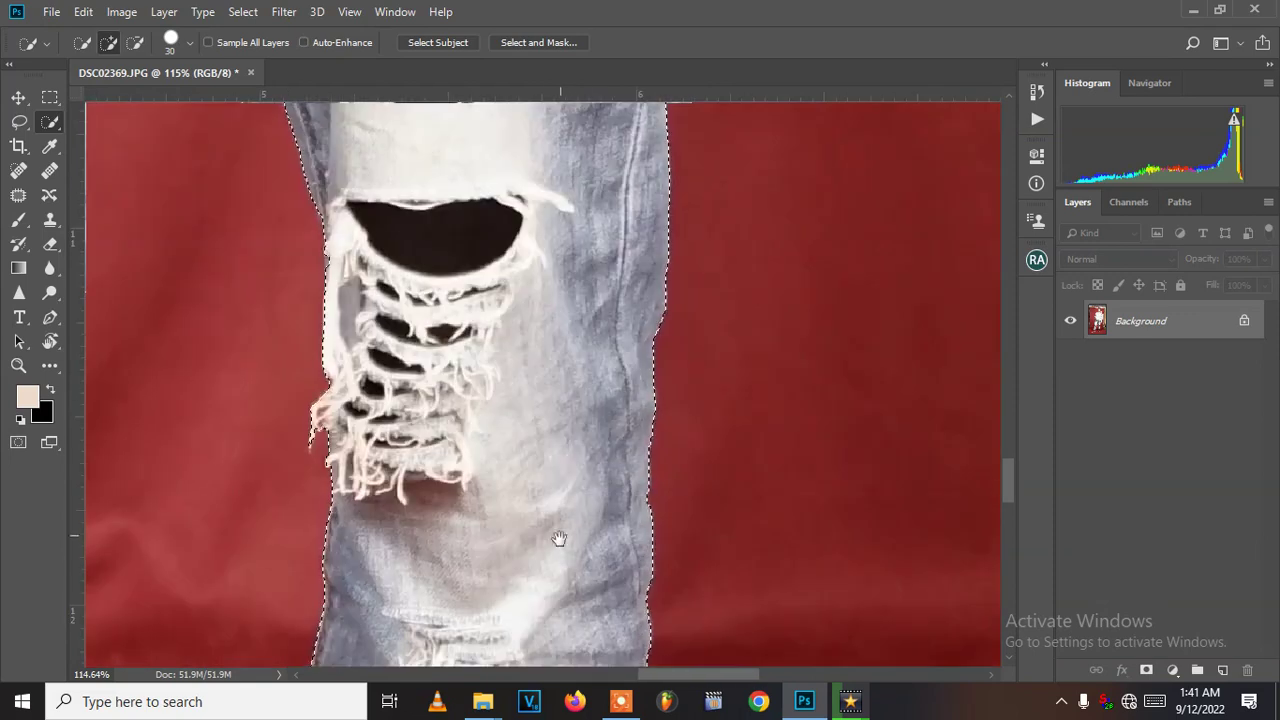
scroll(562, 531, "down", 5)
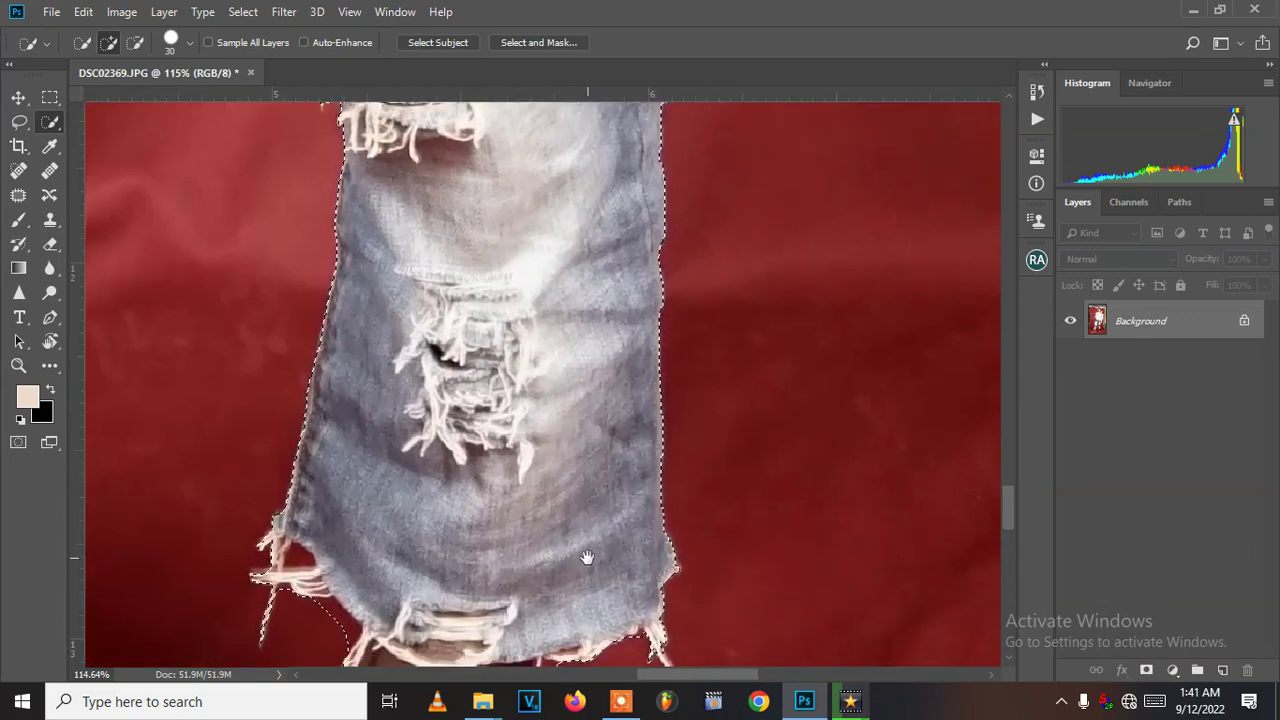
scroll(587, 557, "down", 5)
scroll(527, 355, "up", 3)
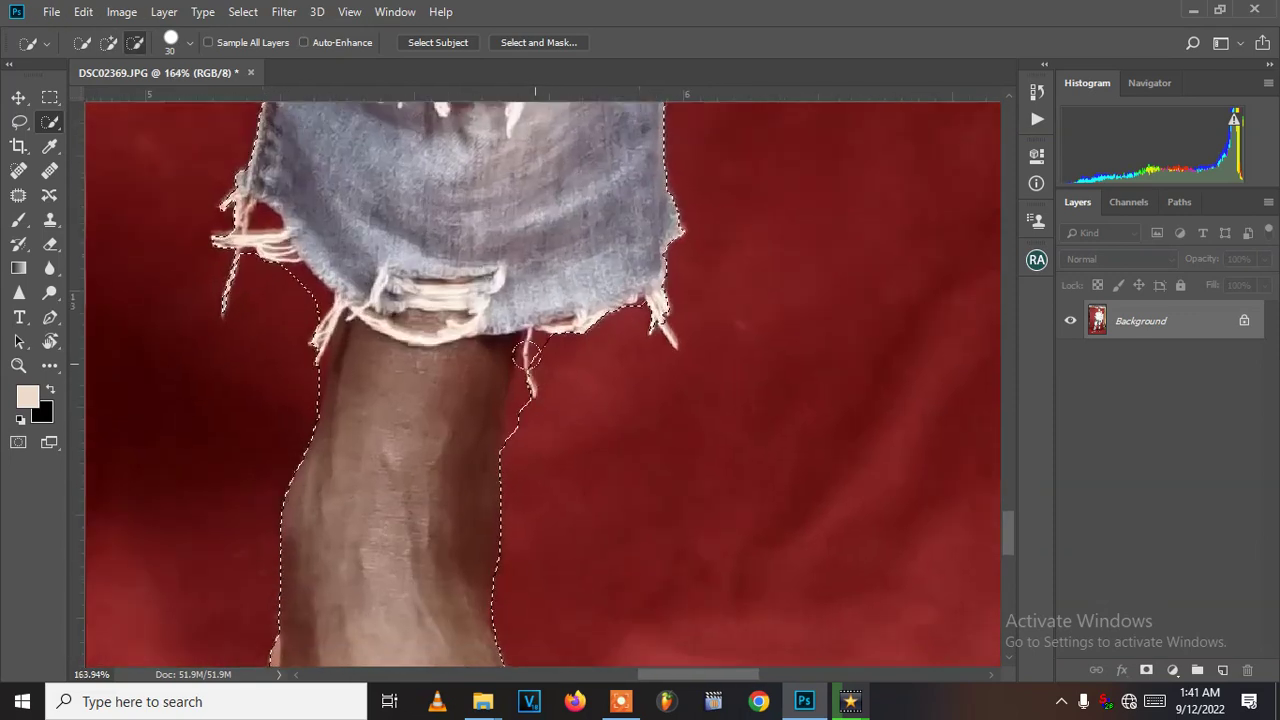
scroll(527, 355, "up", 1)
mouse_move(543, 349)
left_mouse_down()
mouse_move(588, 353)
mouse_move(538, 333)
mouse_move(540, 349)
mouse_move(508, 353)
mouse_move(520, 354)
mouse_move(515, 423)
left_mouse_up()
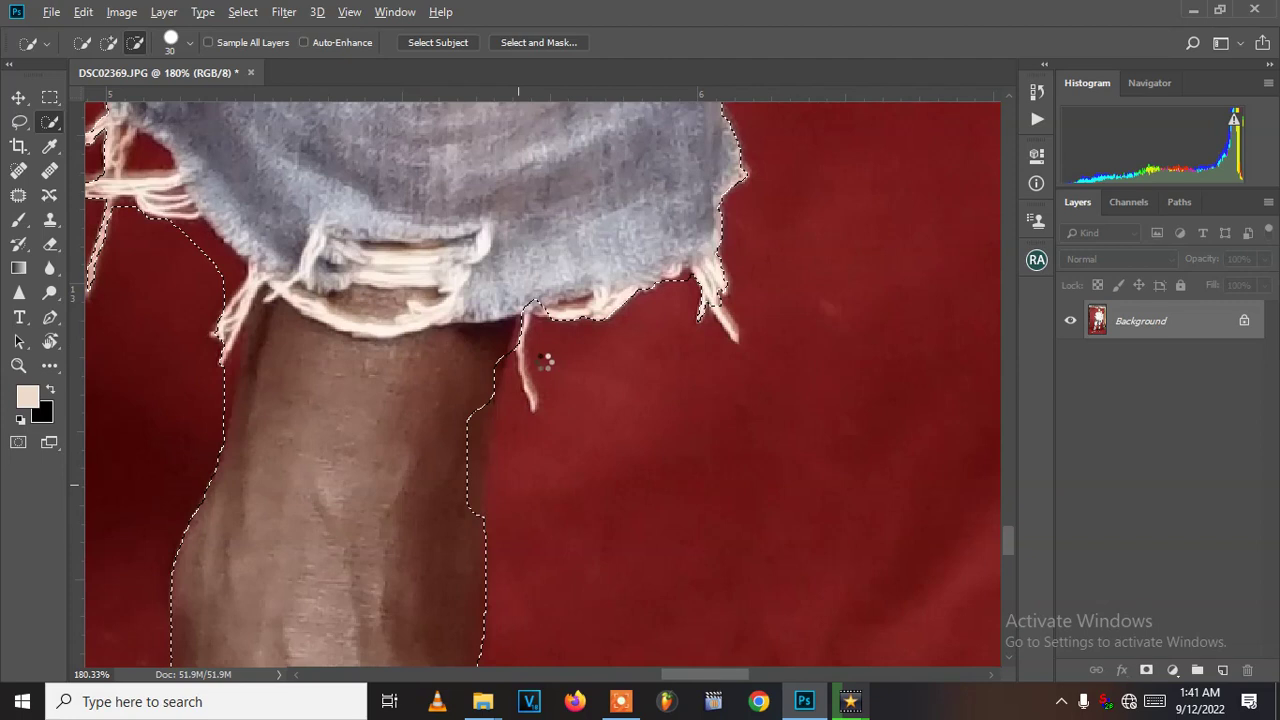
left_click_drag(538, 350, 532, 340)
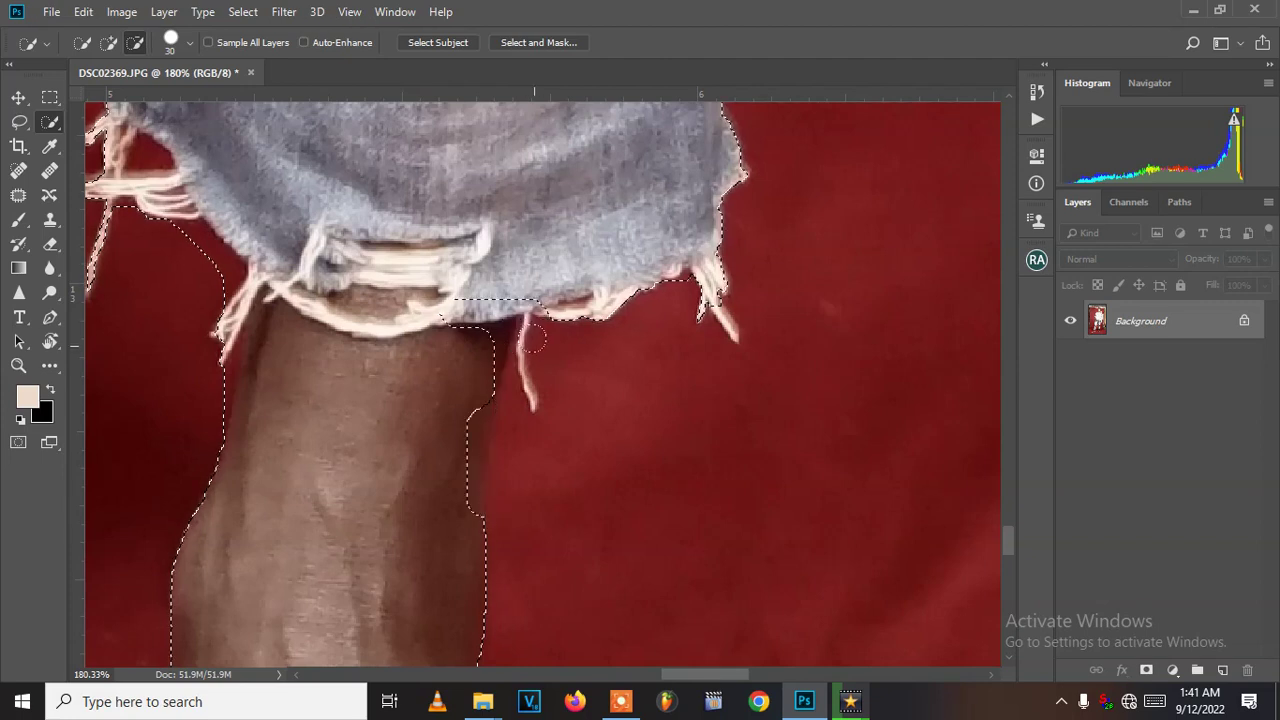
key("ctrl+z")
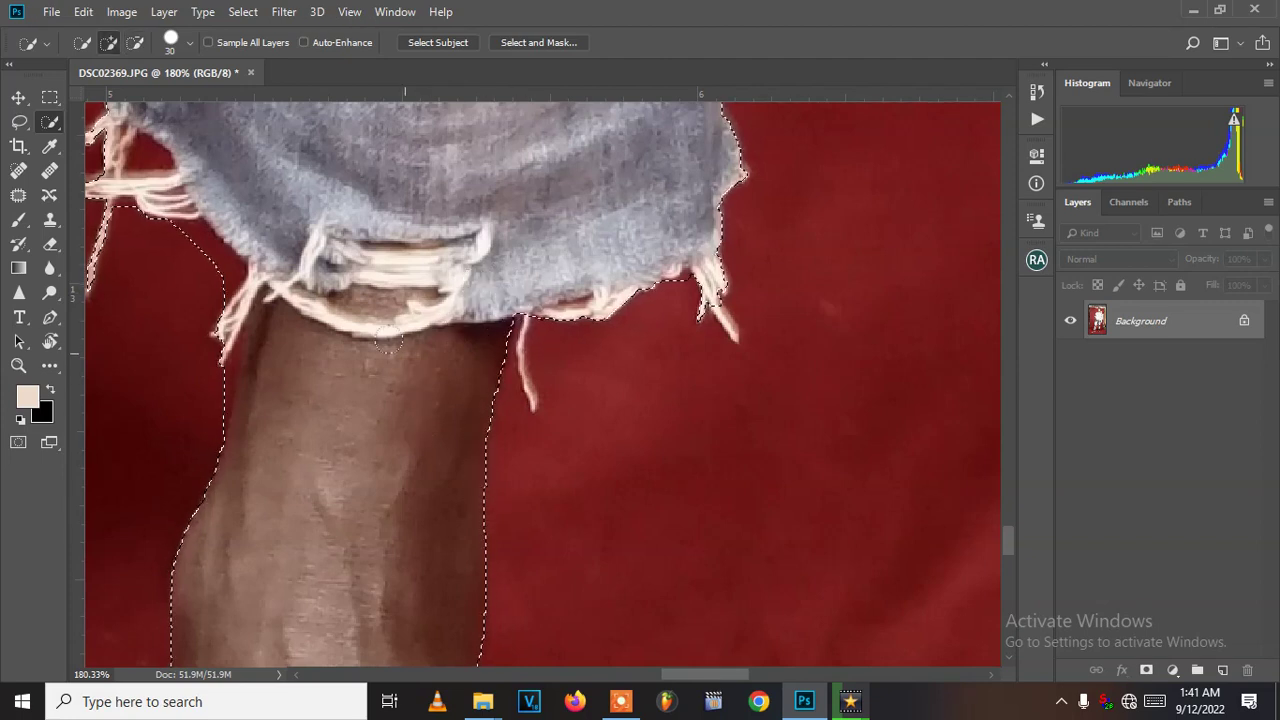
Step: Subtract the red background between the frayed jeans hem, its loose threads and the leg from the selection with the Lasso tool
left_click_drag(349, 323, 623, 246)
scroll(650, 400, "down", 5)
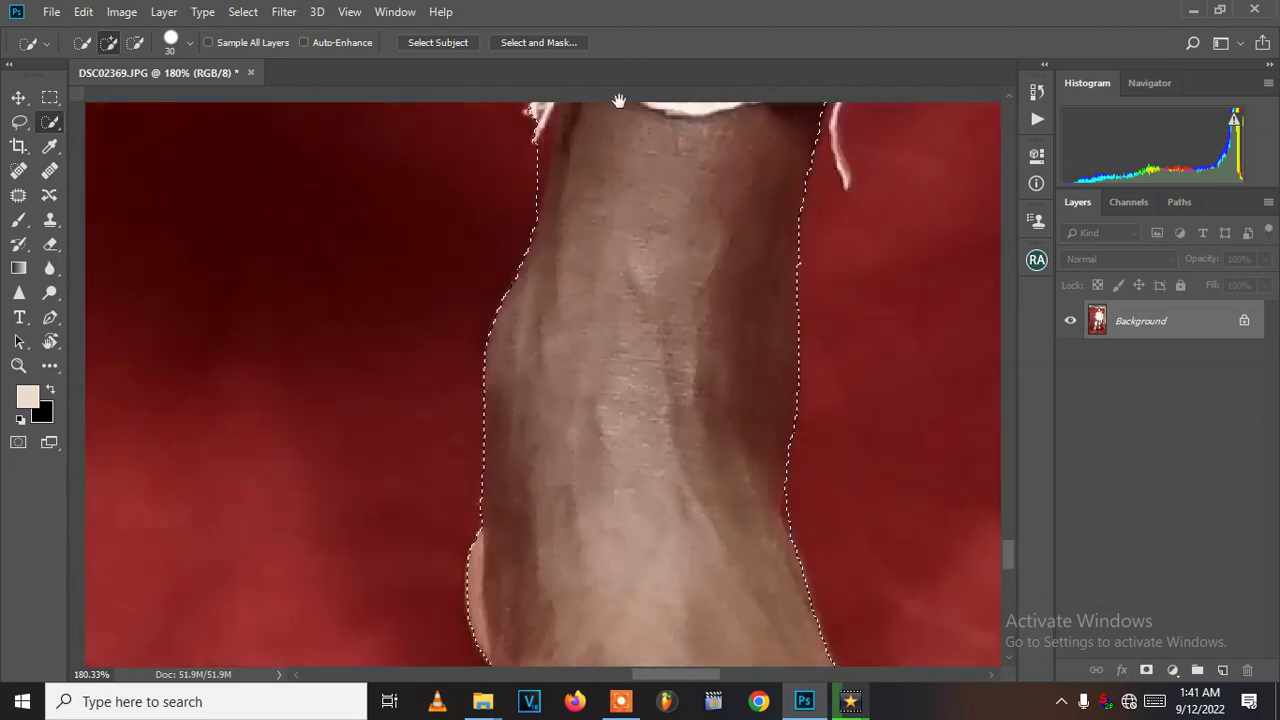
left_click_drag(676, 466, 489, 214)
left_click_drag(571, 583, 611, 371)
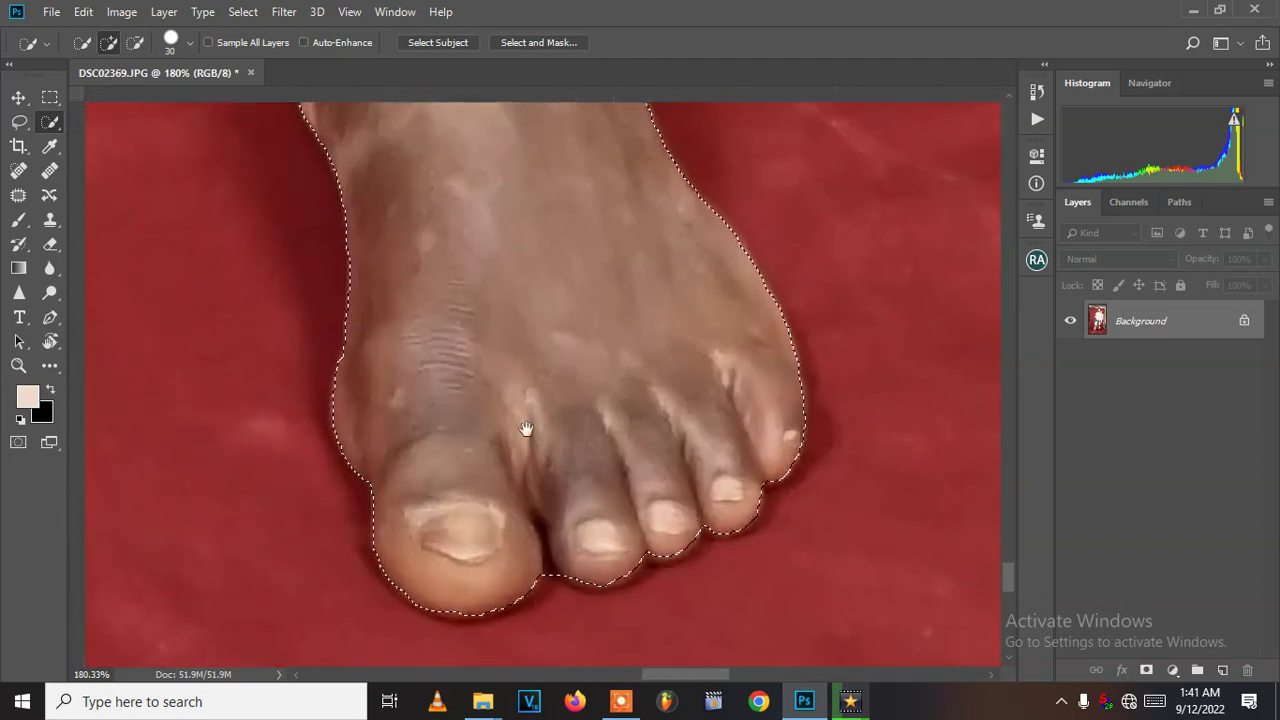
scroll(577, 335, "up", 5)
scroll(594, 480, "up", 6)
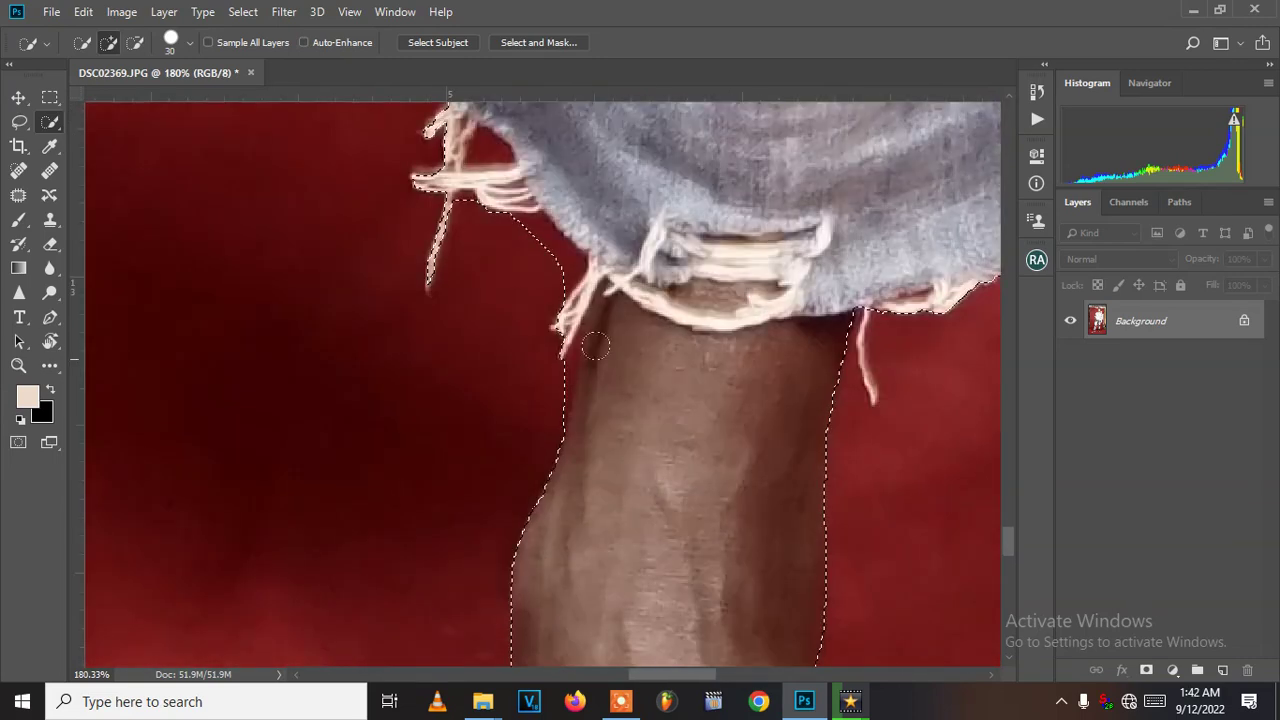
left_click(19, 121)
key("alt")
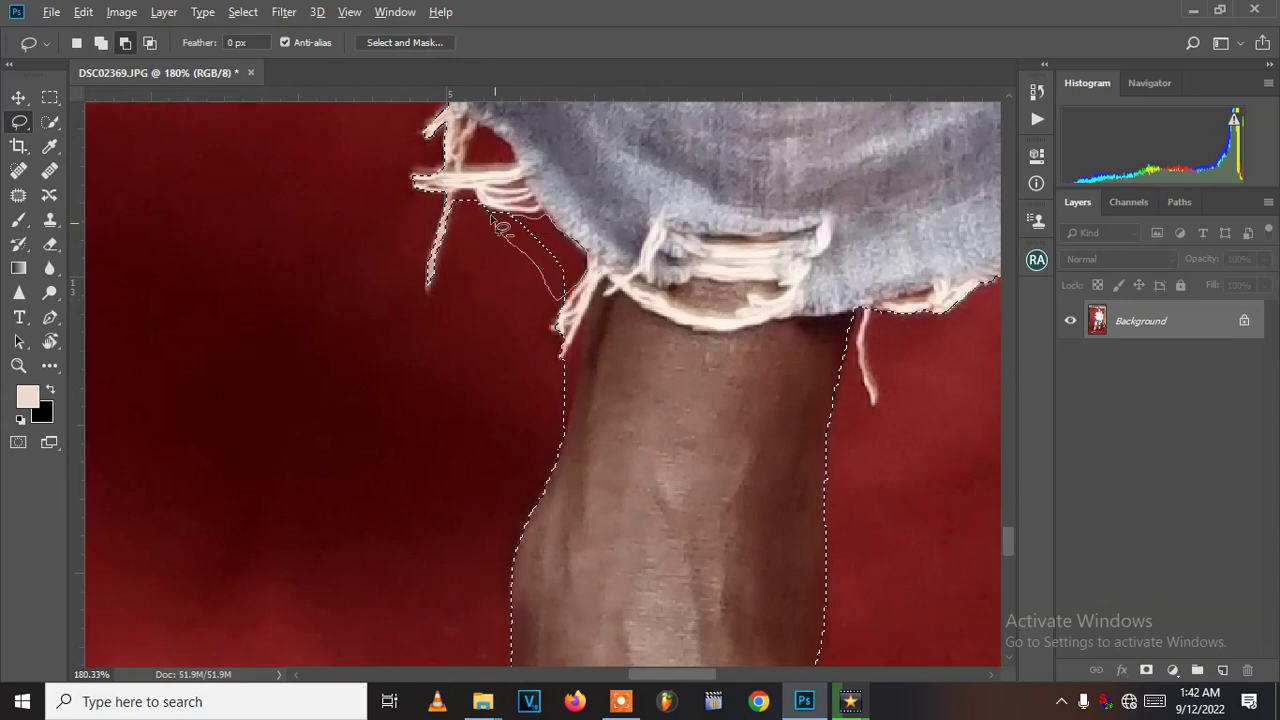
left_click_drag(516, 216, 549, 263)
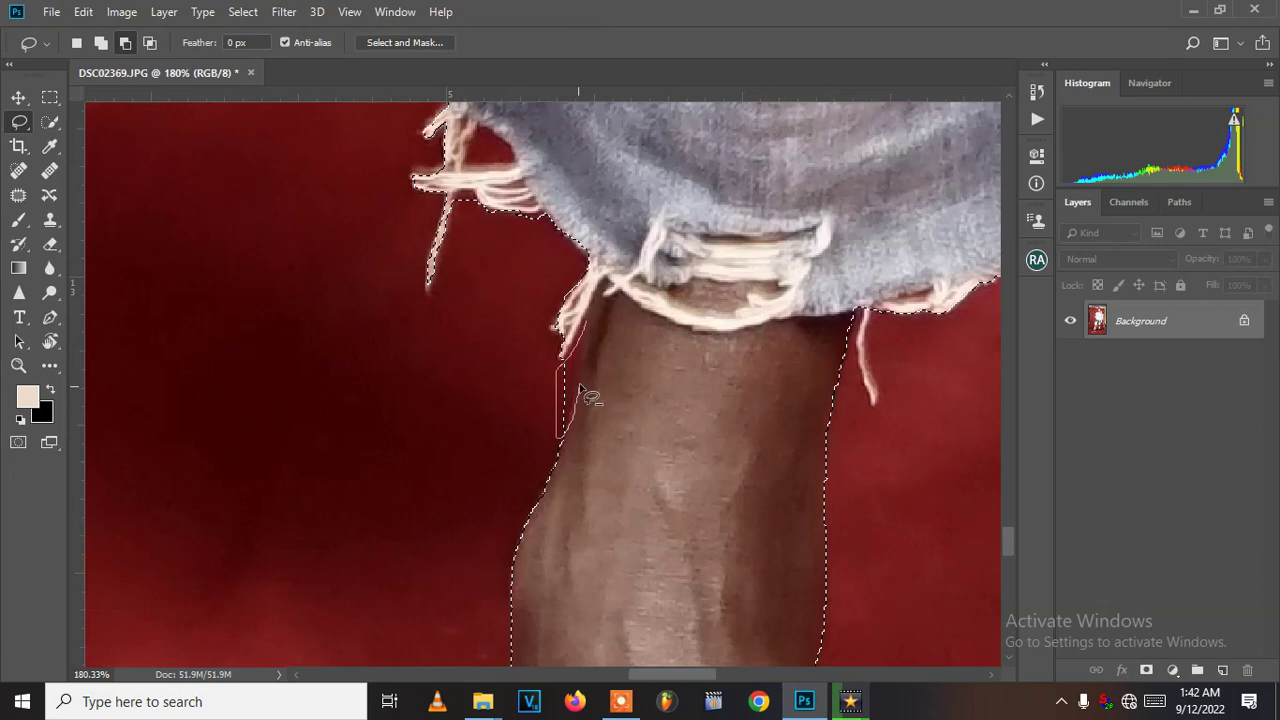
left_click_drag(587, 326, 586, 325)
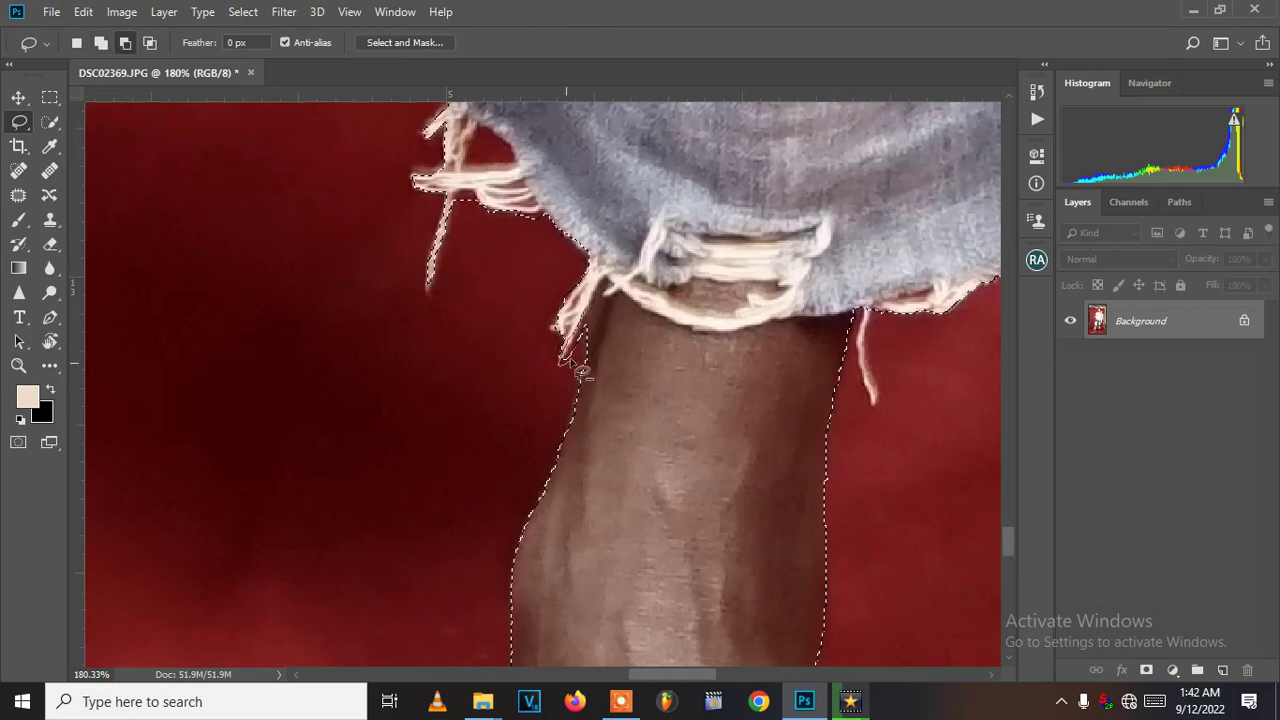
left_click_drag(590, 322, 586, 326)
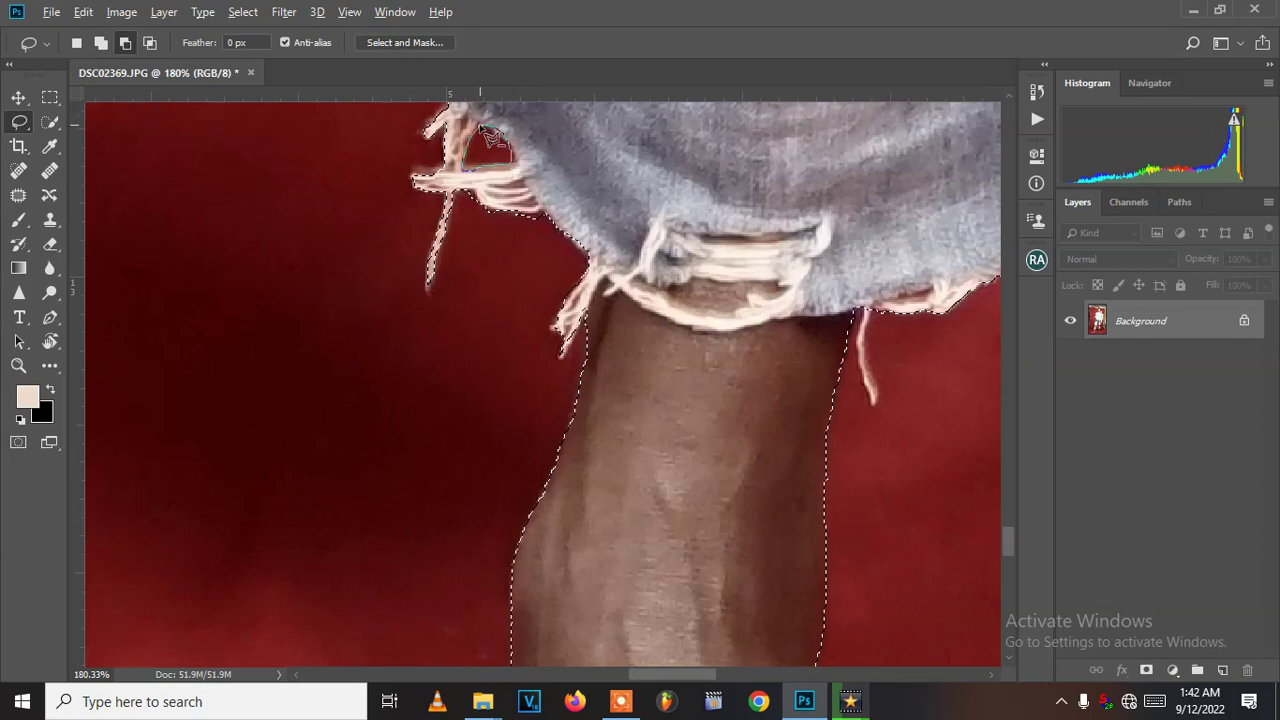
Step: Subtract the remaining red tip just below the crotch, between the two jeans legs, from the selection
mouse_move(492, 386)
left_mouse_down()
mouse_move(500, 414)
mouse_move(587, 470)
mouse_move(677, 206)
mouse_move(657, 429)
mouse_move(624, 362)
mouse_move(667, 202)
mouse_move(767, 518)
mouse_move(657, 220)
mouse_move(737, 523)
mouse_move(680, 343)
left_mouse_up()
key("alt")
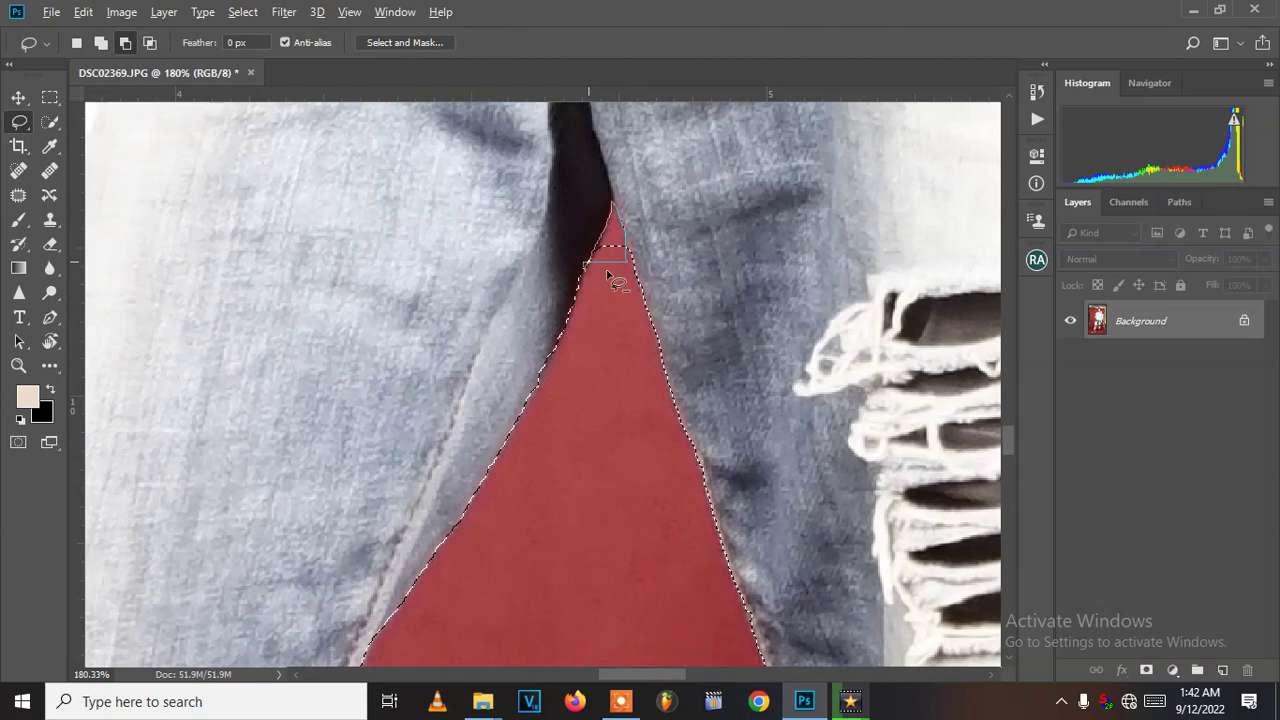
scroll(594, 329, "down", 6)
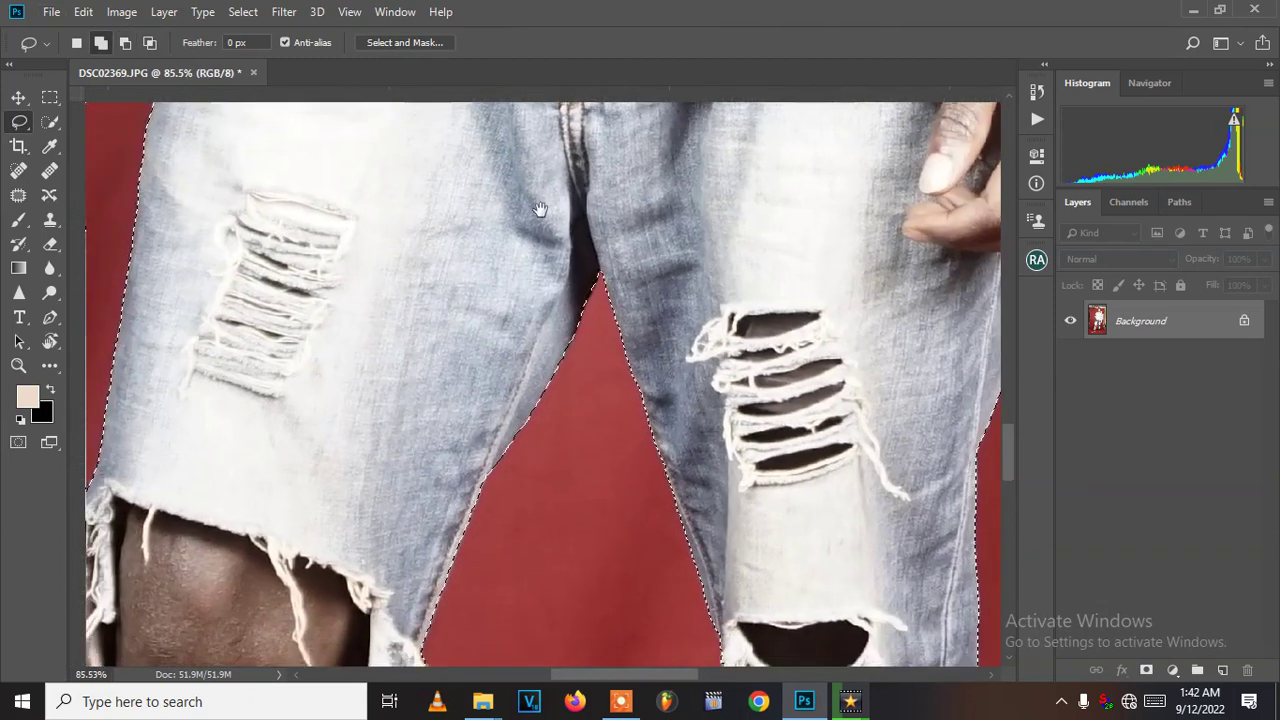
Step: Subtract the narrow red gap between the jeans leg and the frayed strip hanging at the inner side of the ripped knee
scroll(540, 209, "down", 5)
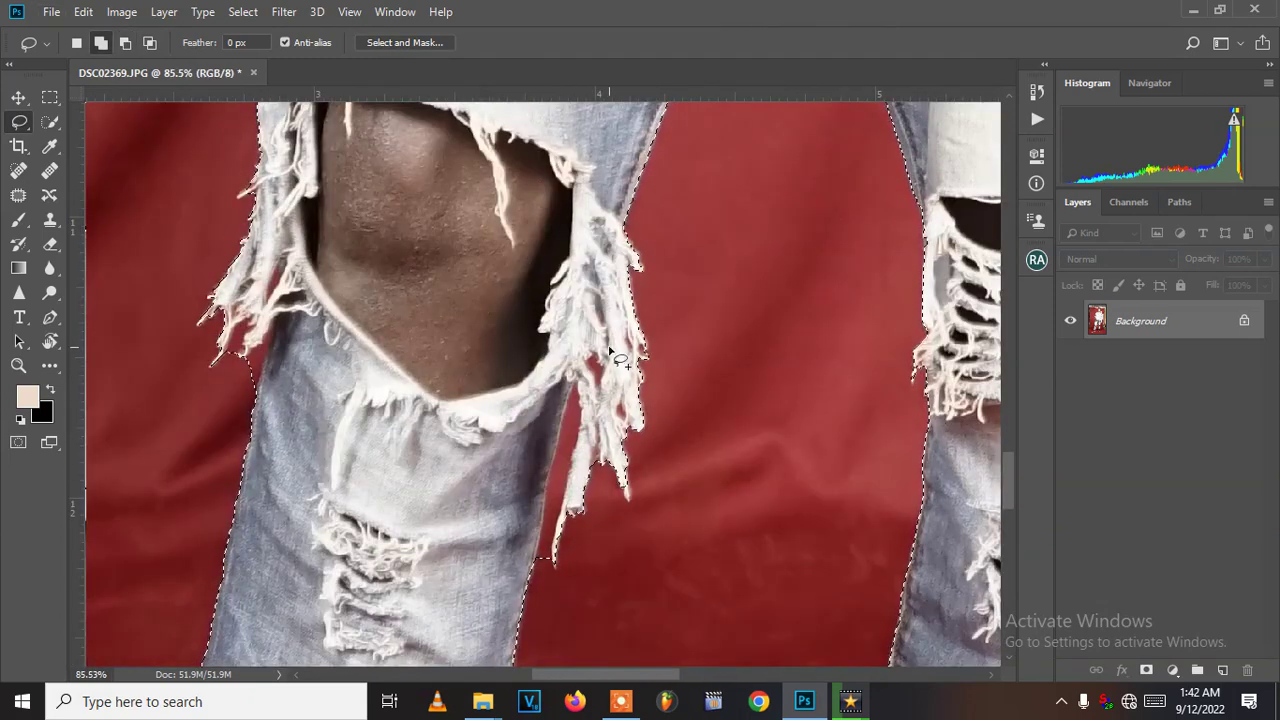
scroll(610, 385, "up", 3)
left_click_drag(594, 478, 639, 363)
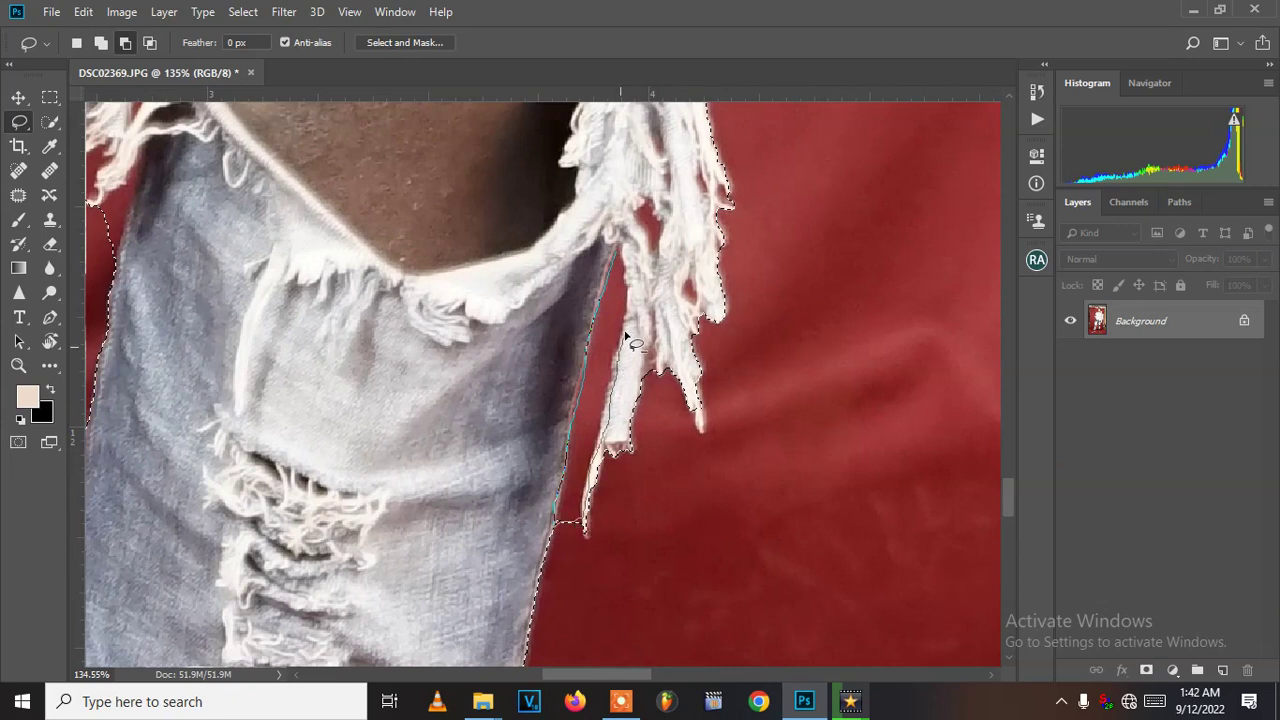
left_click_drag(612, 316, 612, 318)
scroll(640, 270, "down", 2)
key("shift")
key("alt")
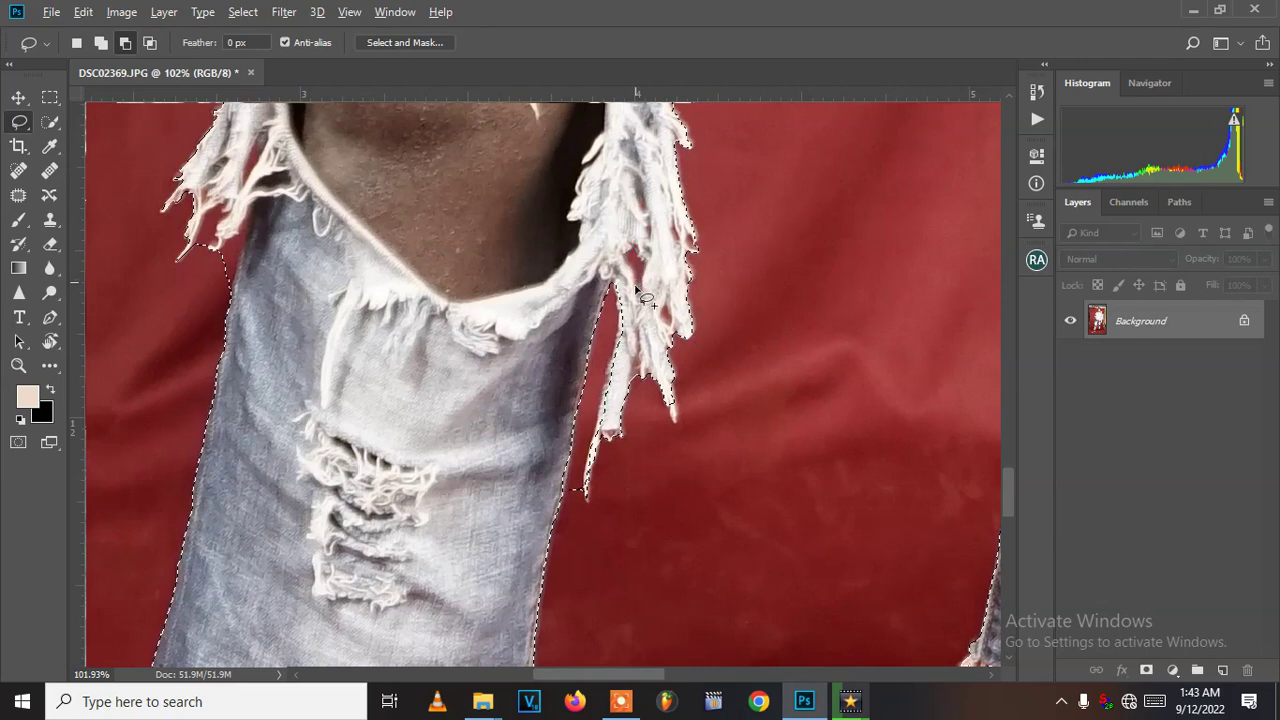
Step: Subtract the red areas between the outer knee's frayed threads and the jeans leg from the selection with the Lasso tool
left_click_drag(400, 382, 580, 321)
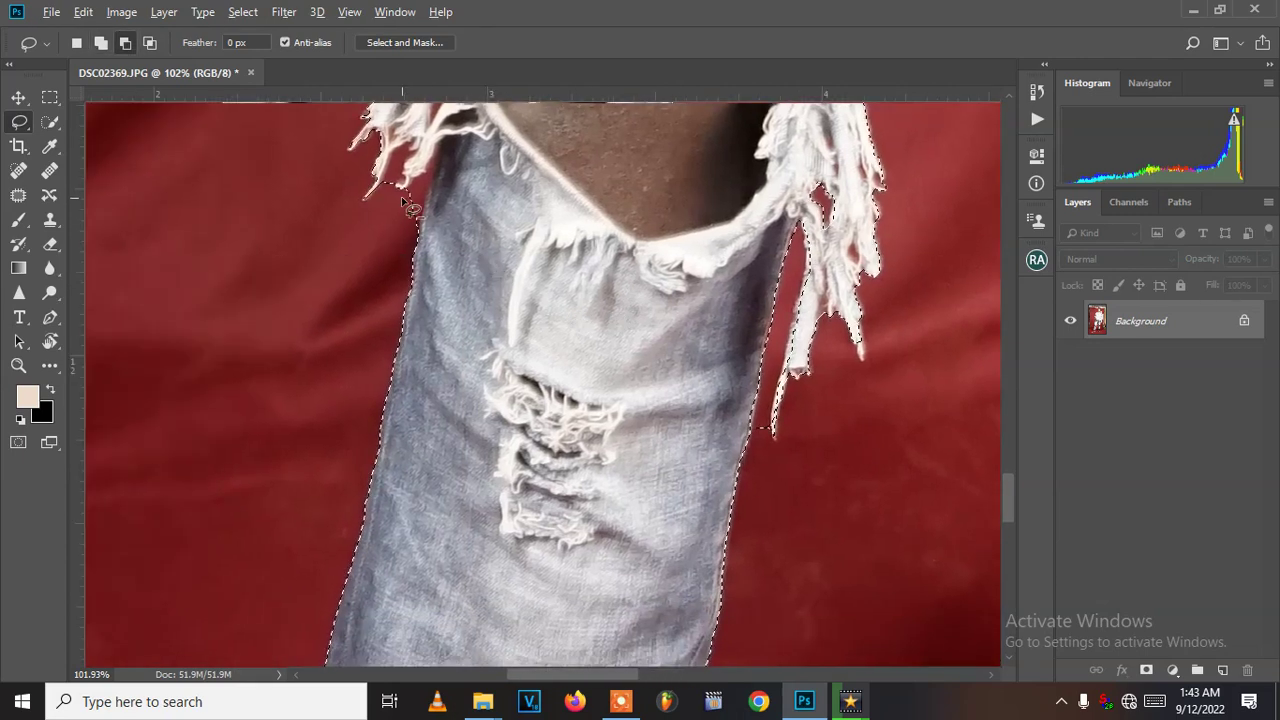
scroll(405, 203, "up", 3)
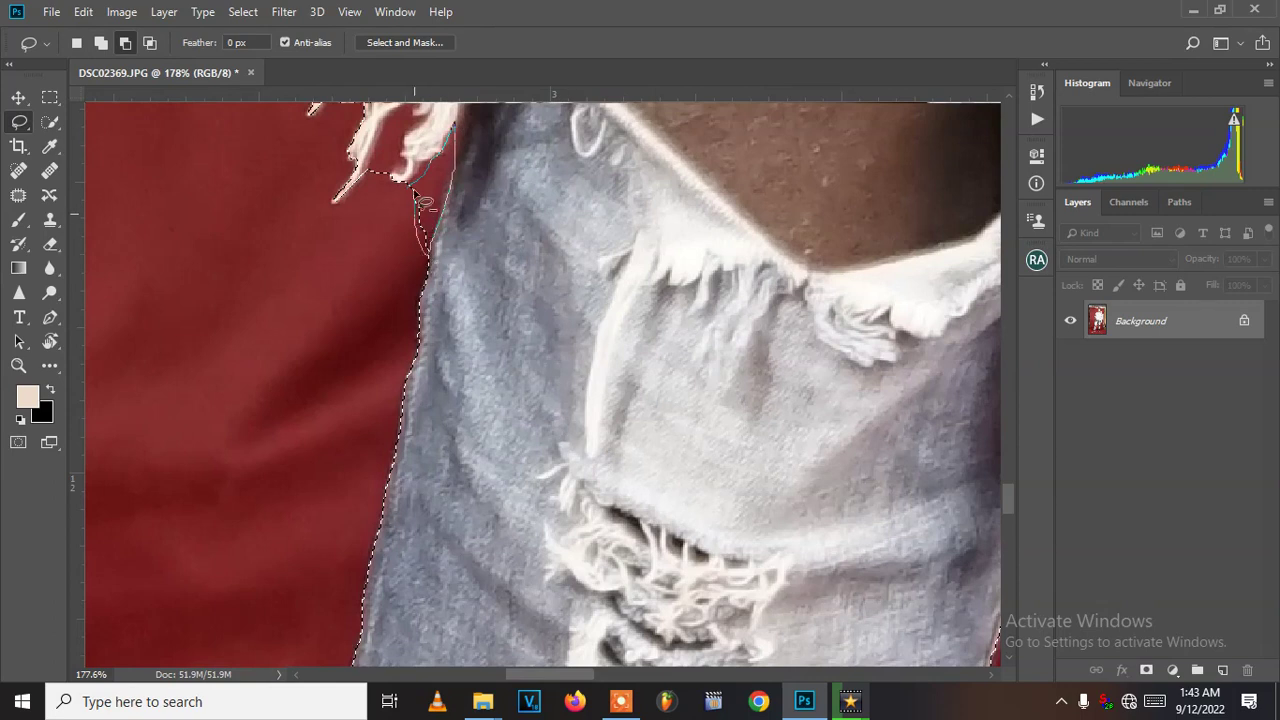
left_click_drag(390, 150, 386, 320)
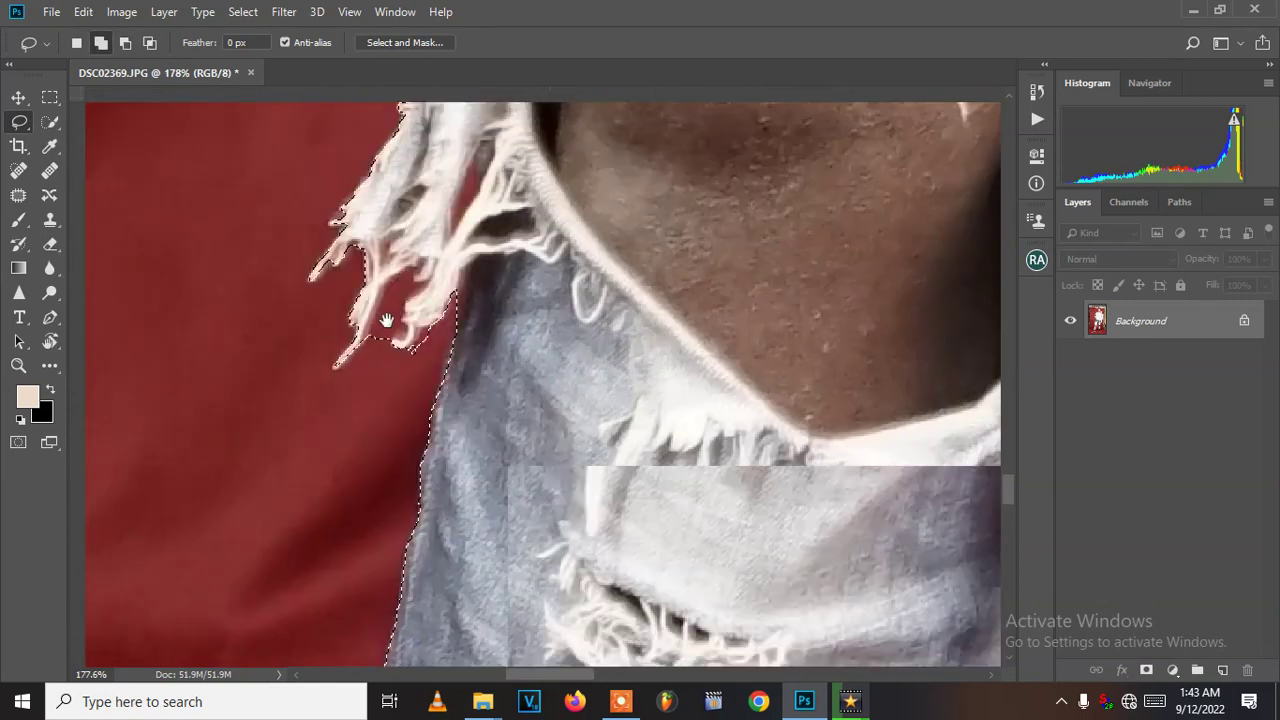
key("alt")
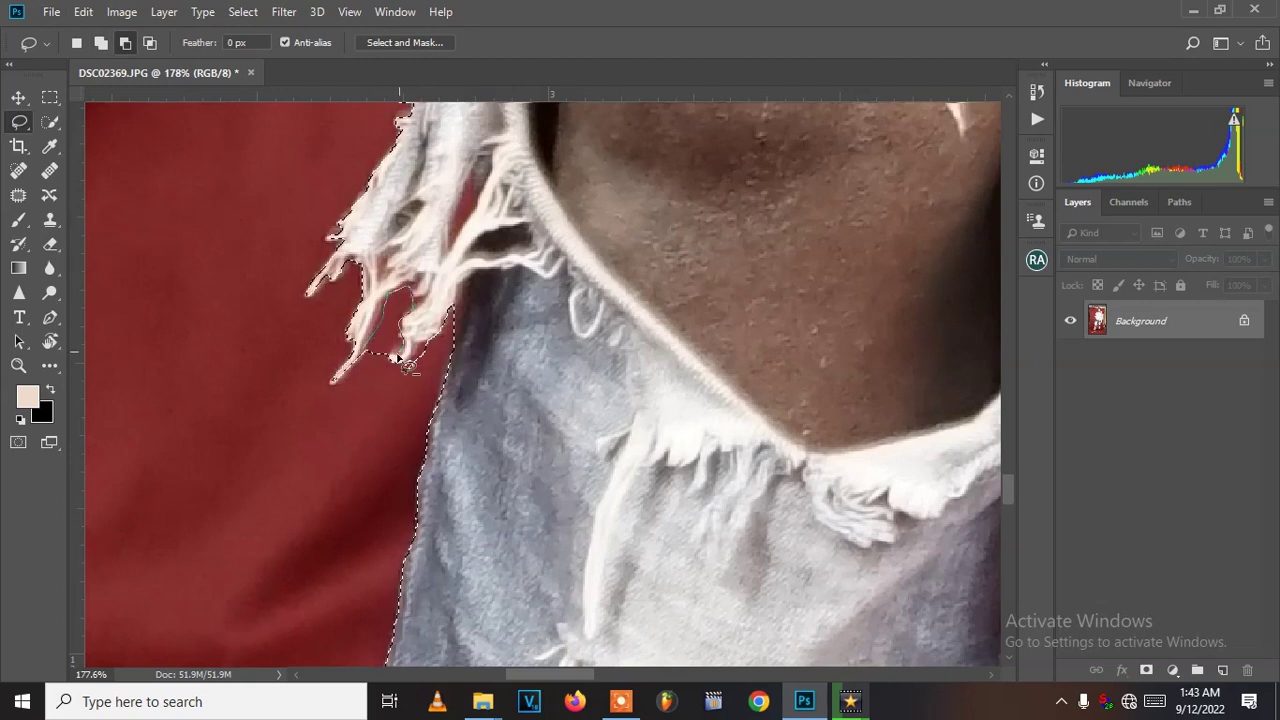
left_click_drag(370, 356, 368, 352)
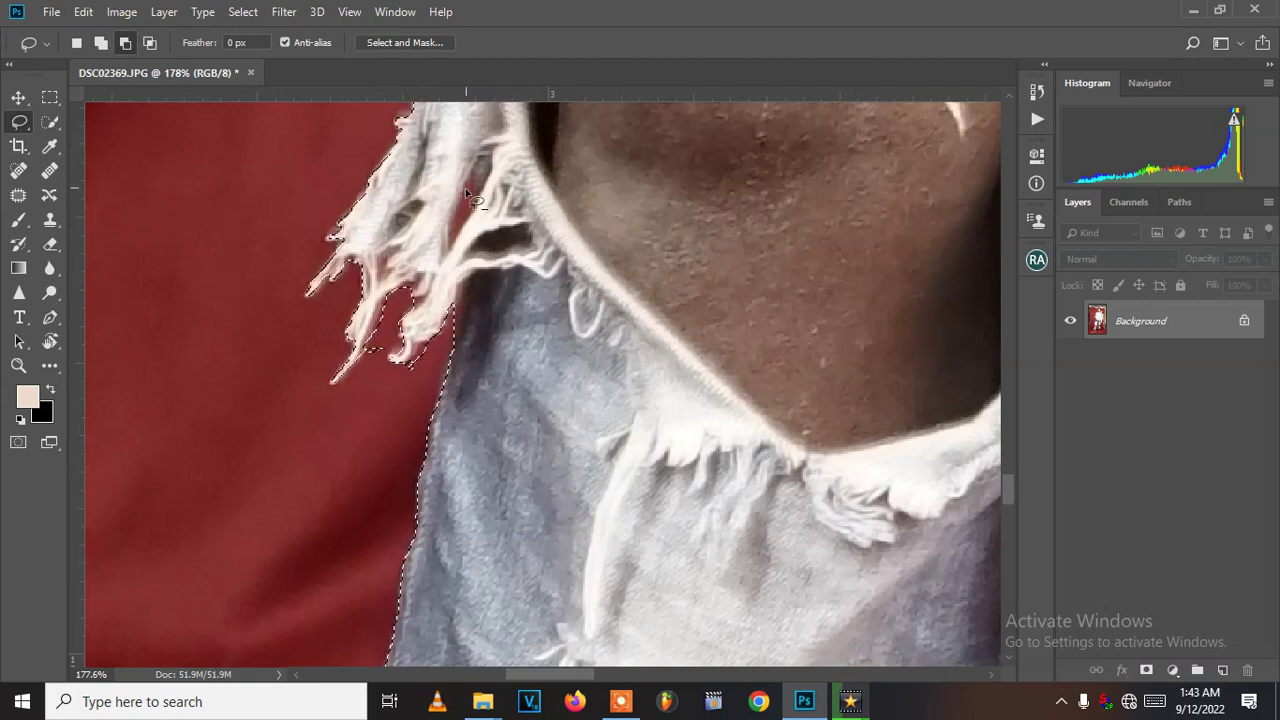
left_click_drag(470, 190, 467, 186)
Step: Subtract the red background in front of the ankle, between the jeans hem and the foot, with the Quick Selection tool
scroll(481, 353, "down", 5)
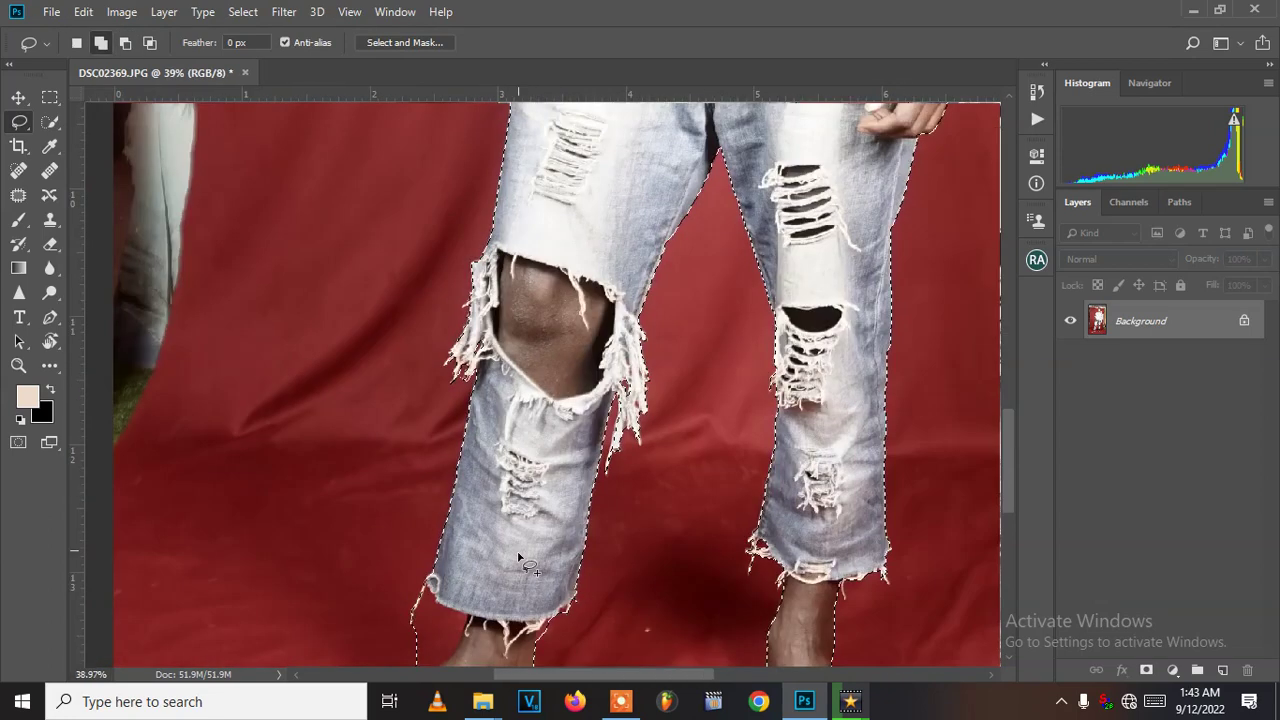
scroll(480, 345, "down", 5)
scroll(479, 336, "up", 3)
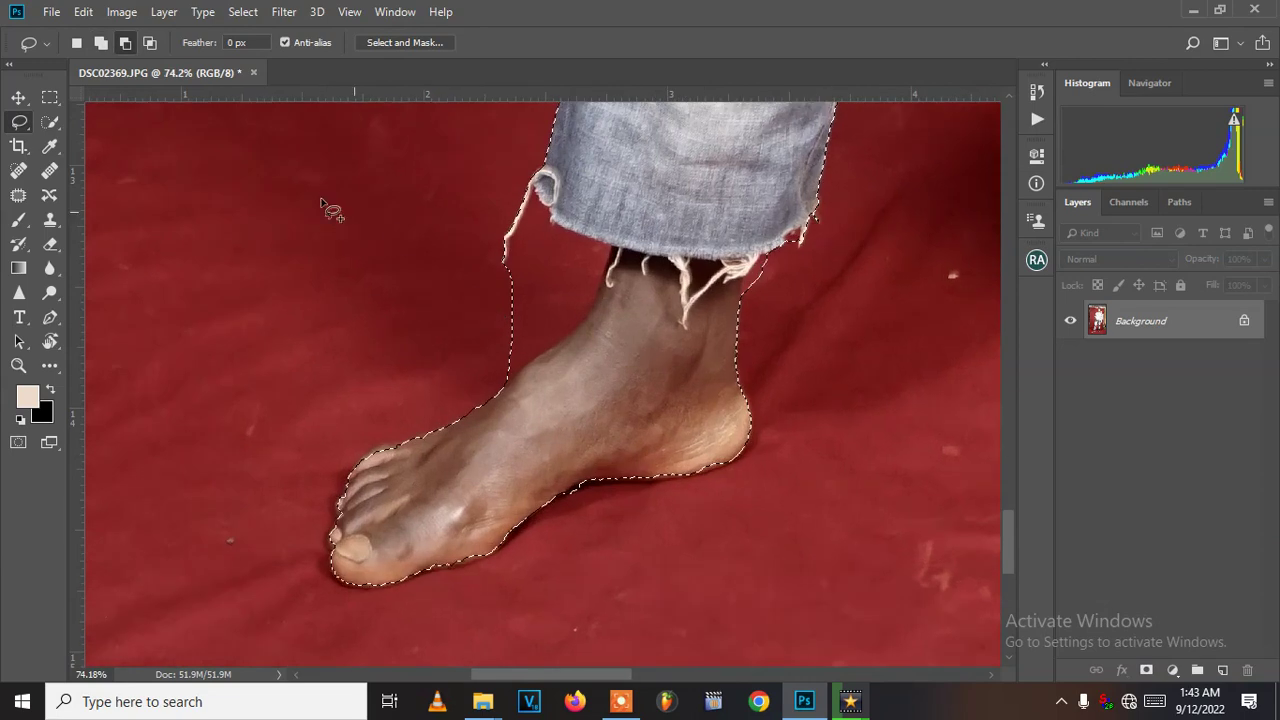
key("w")
left_click(509, 283, "alt")
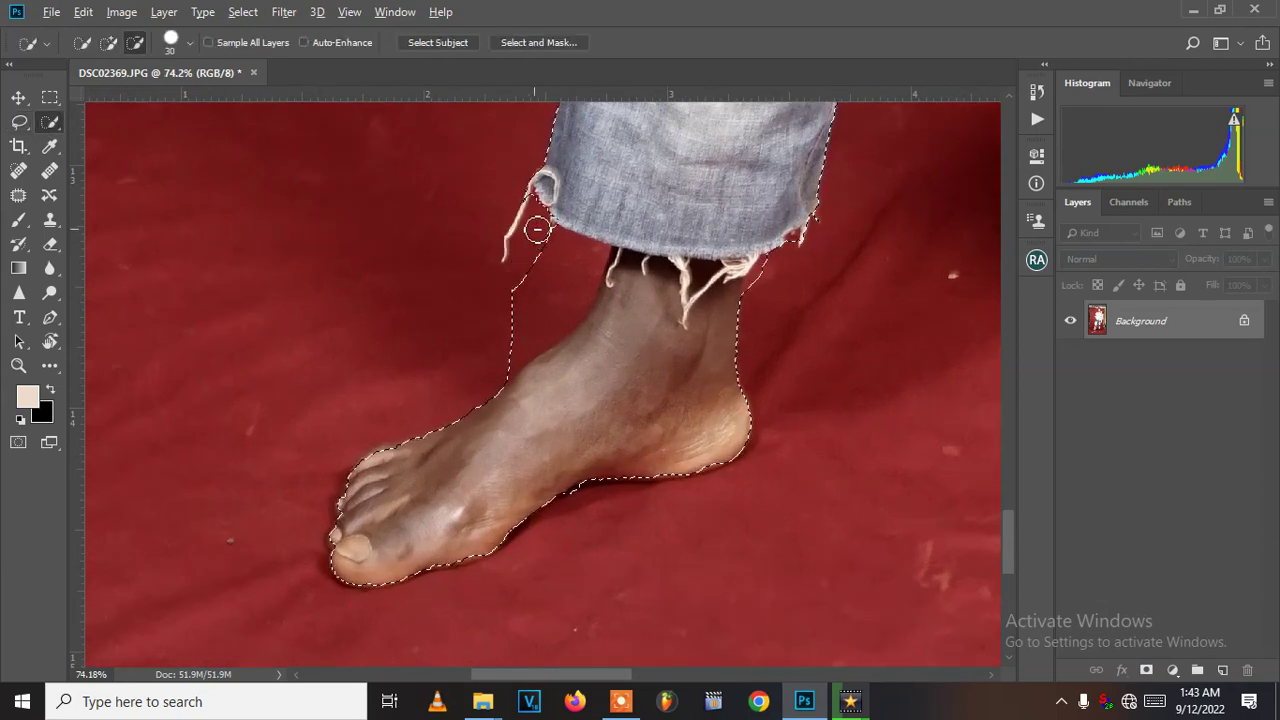
left_click_drag(561, 251, 591, 259)
left_click_drag(552, 331, 502, 370)
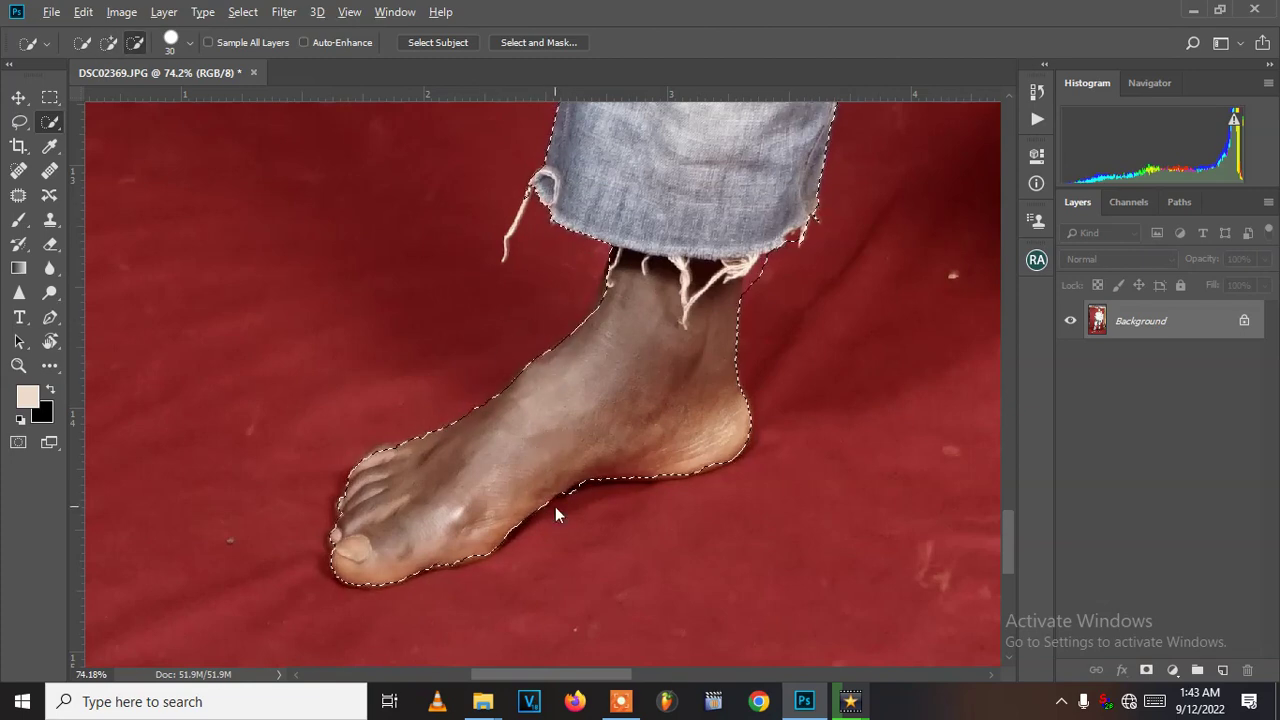
Step: Add the missing skin edge at the underside of the heel to the selection
scroll(558, 510, "up", 2, "alt")
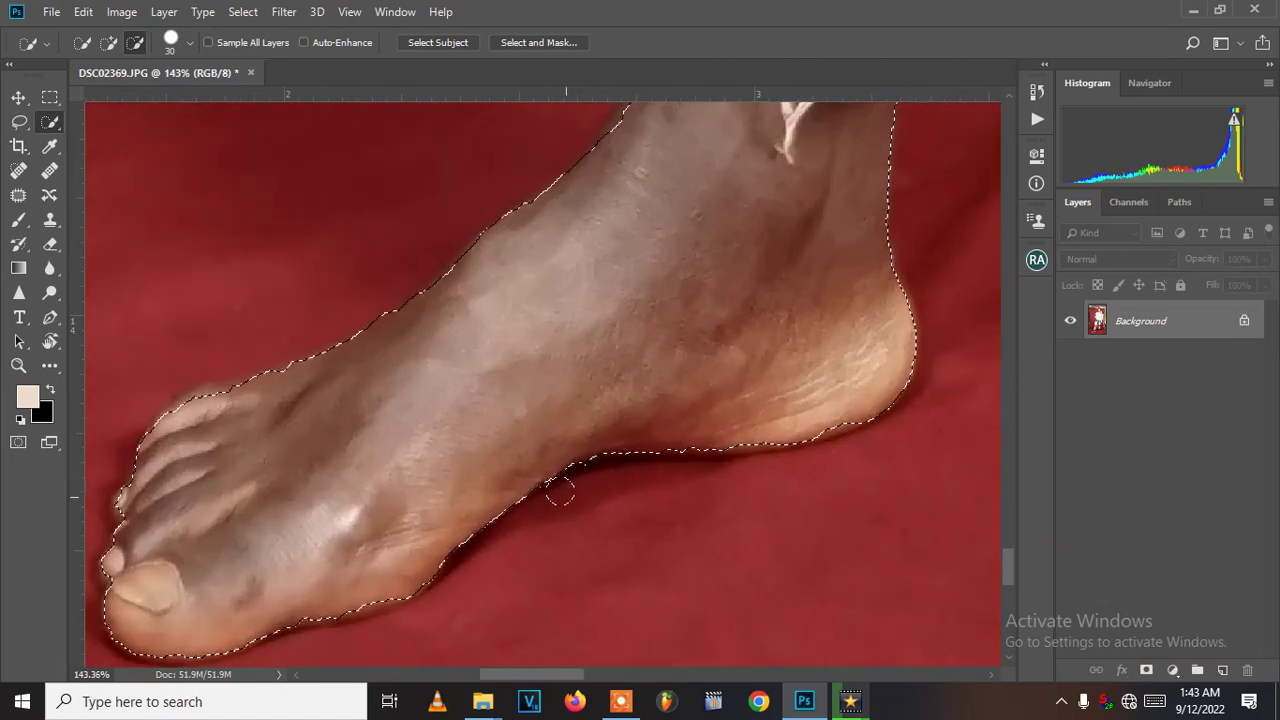
left_click(818, 414)
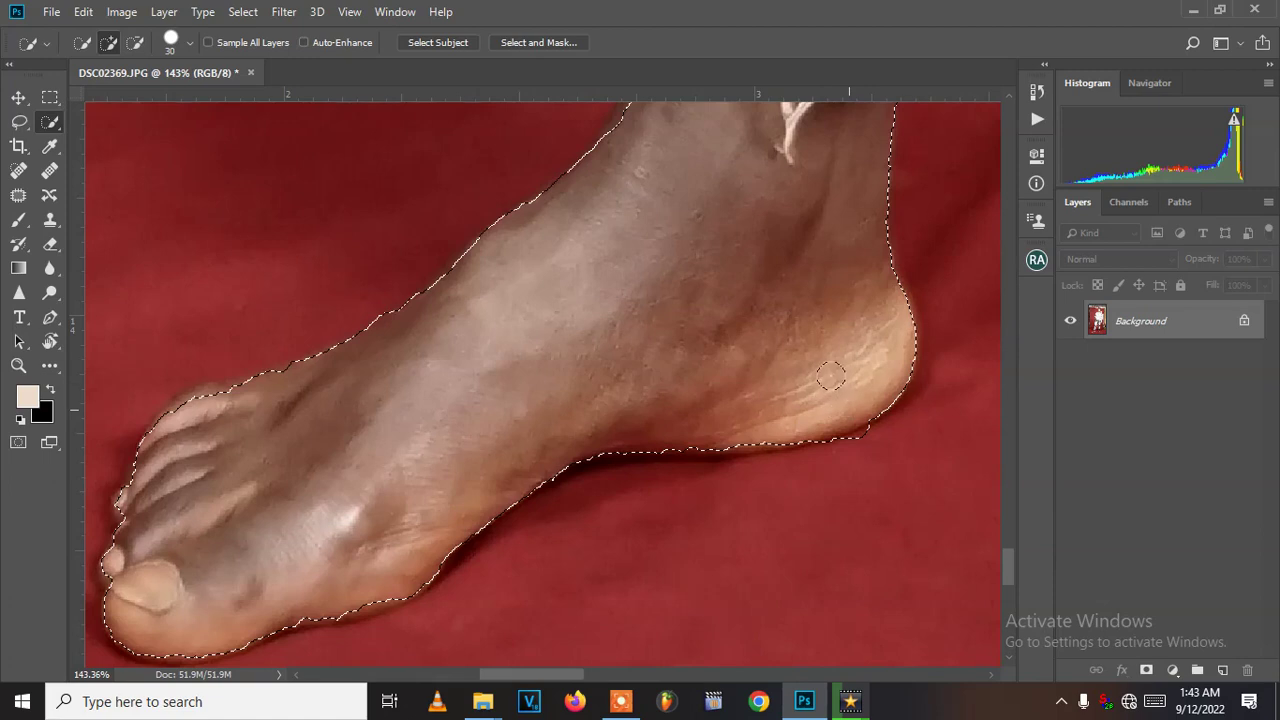
scroll(665, 310, "down", 5, "alt")
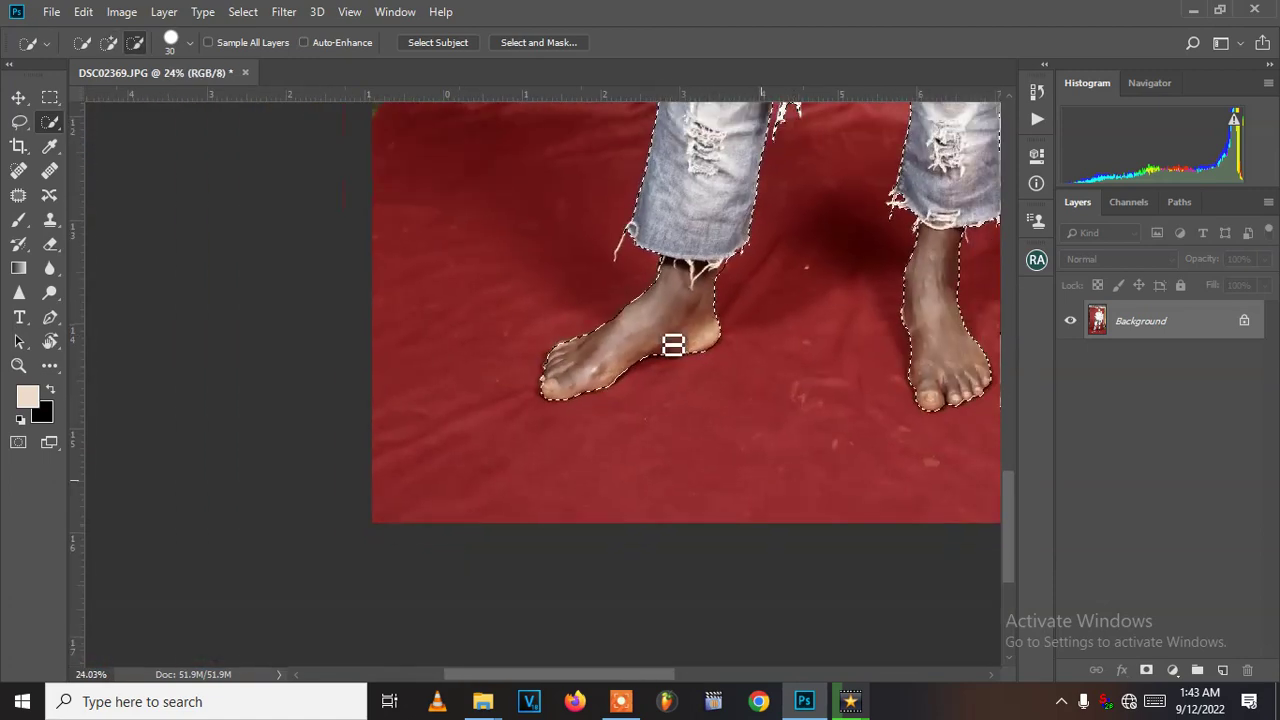
Step: Inspect the selection edge up the jeans and around the hand holding the bottle
scroll(673, 344, "down", 1, "alt")
scroll(640, 347, "up", 5)
scroll(597, 349, "up", 2, "alt")
scroll(597, 349, "up", 3, "alt")
left_click_drag(723, 166, 586, 526)
scroll(576, 265, "down", 3, "alt")
scroll(576, 262, "up", 3, "alt")
scroll(578, 268, "down", 3, "alt")
scroll(578, 275, "up", 1, "alt")
scroll(575, 250, "up", 3, "alt")
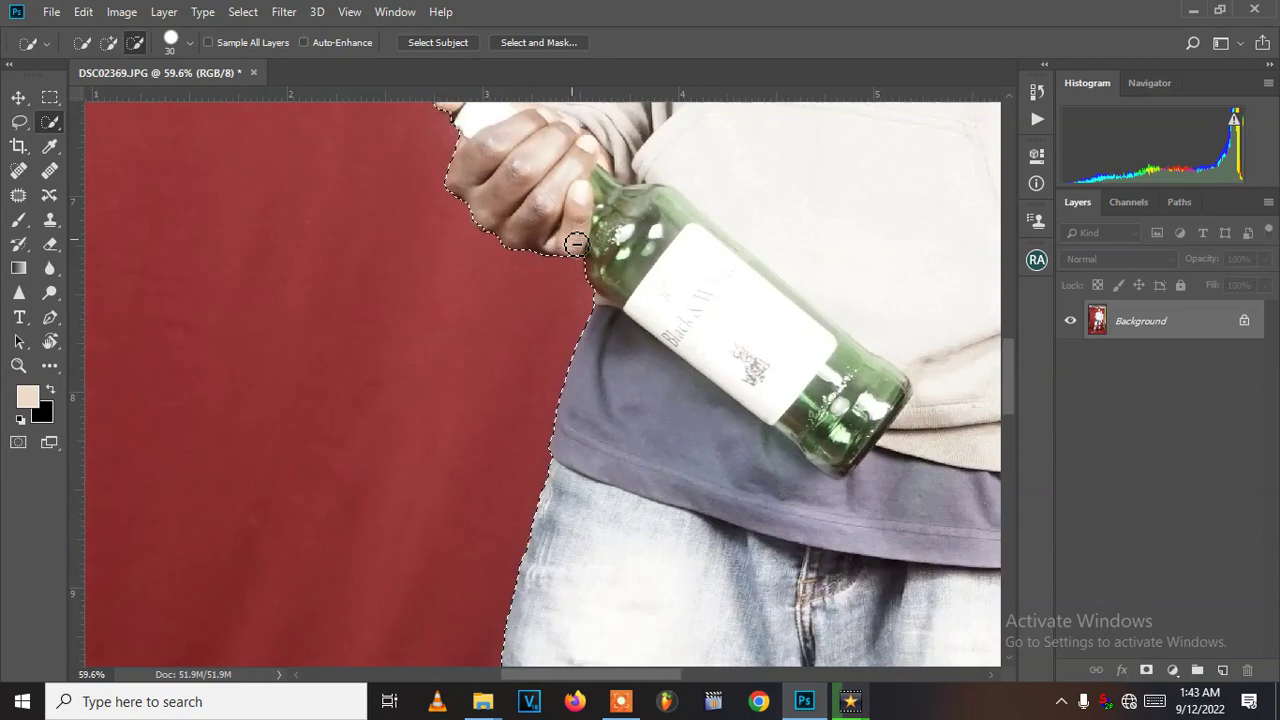
scroll(576, 244, "down", 3, "alt")
scroll(576, 244, "up", 3, "alt")
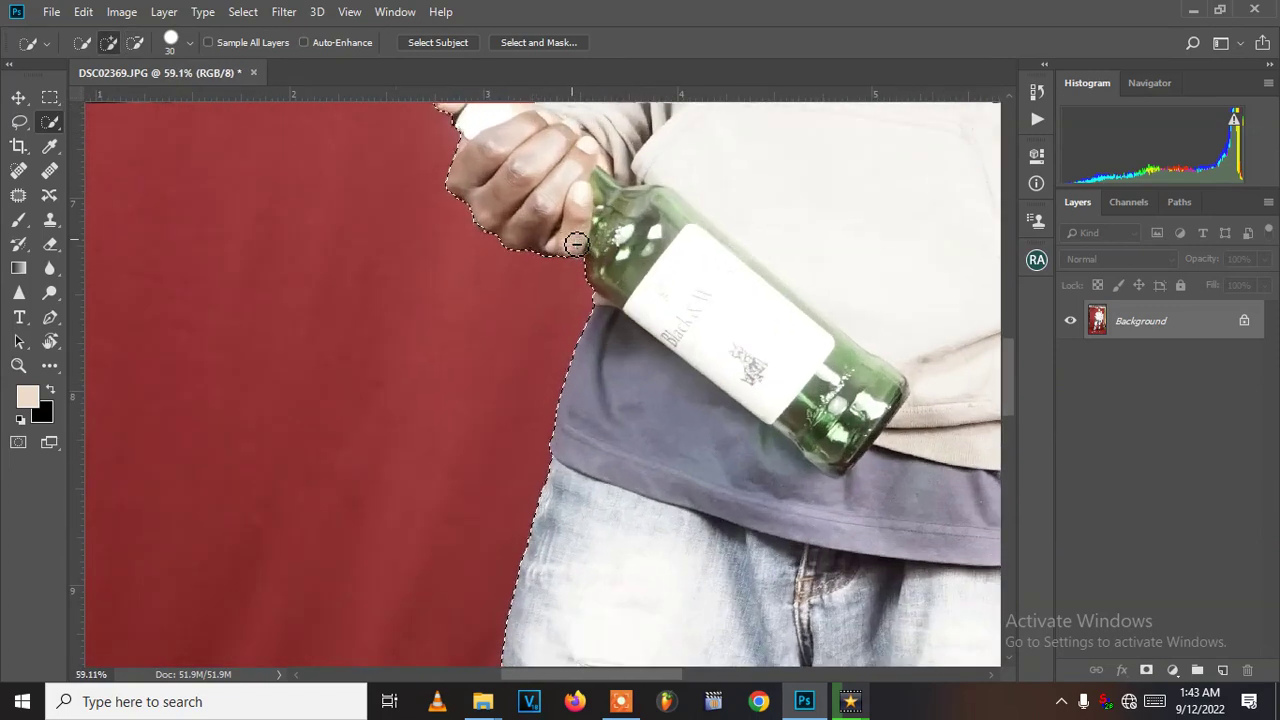
key("alt")
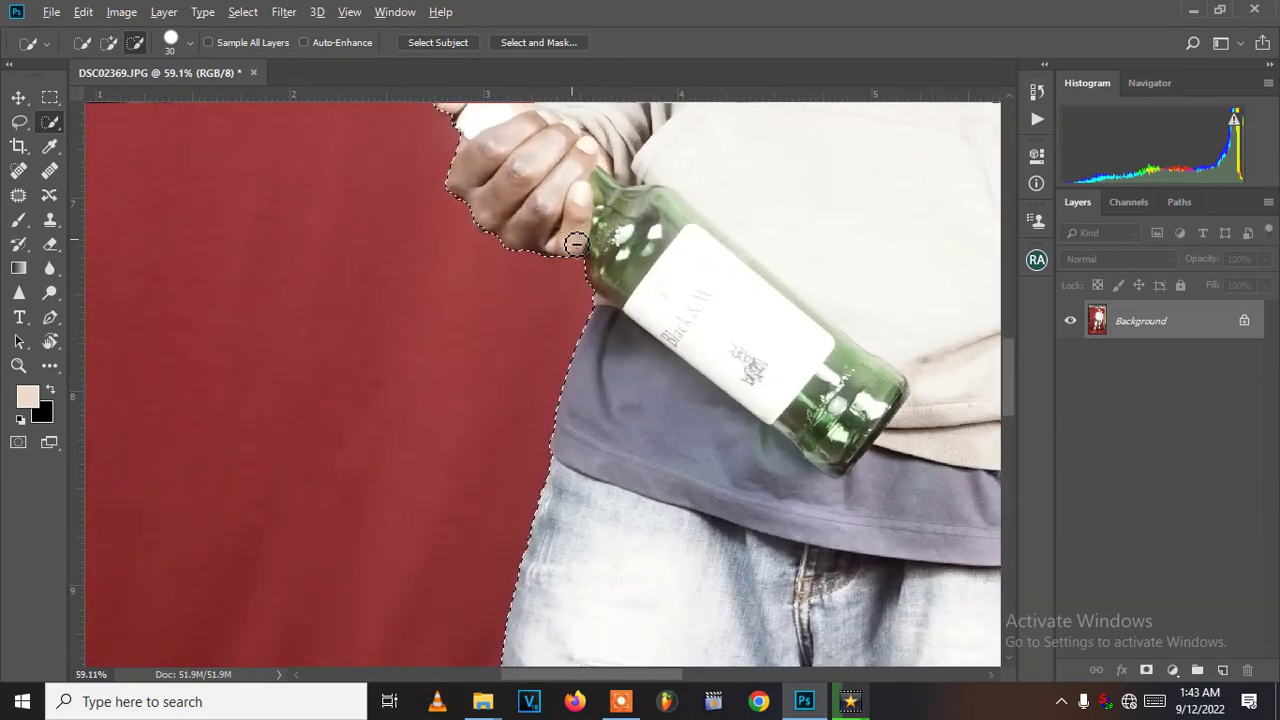
scroll(576, 258, "down", 2, "alt")
scroll(578, 262, "down", 2, "alt")
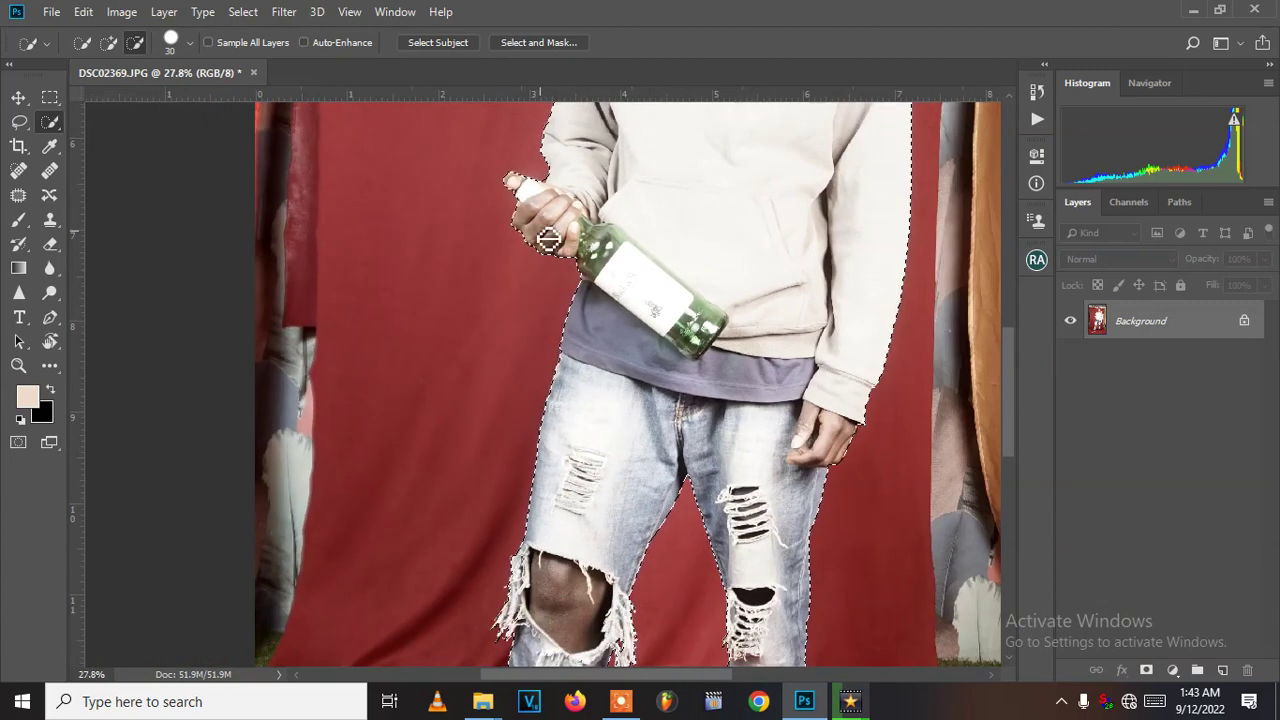
Step: Subtract the remaining red corner between the bottle-holding hand and the hoodie sleeve from the selection
scroll(537, 212, "up", 6, "alt")
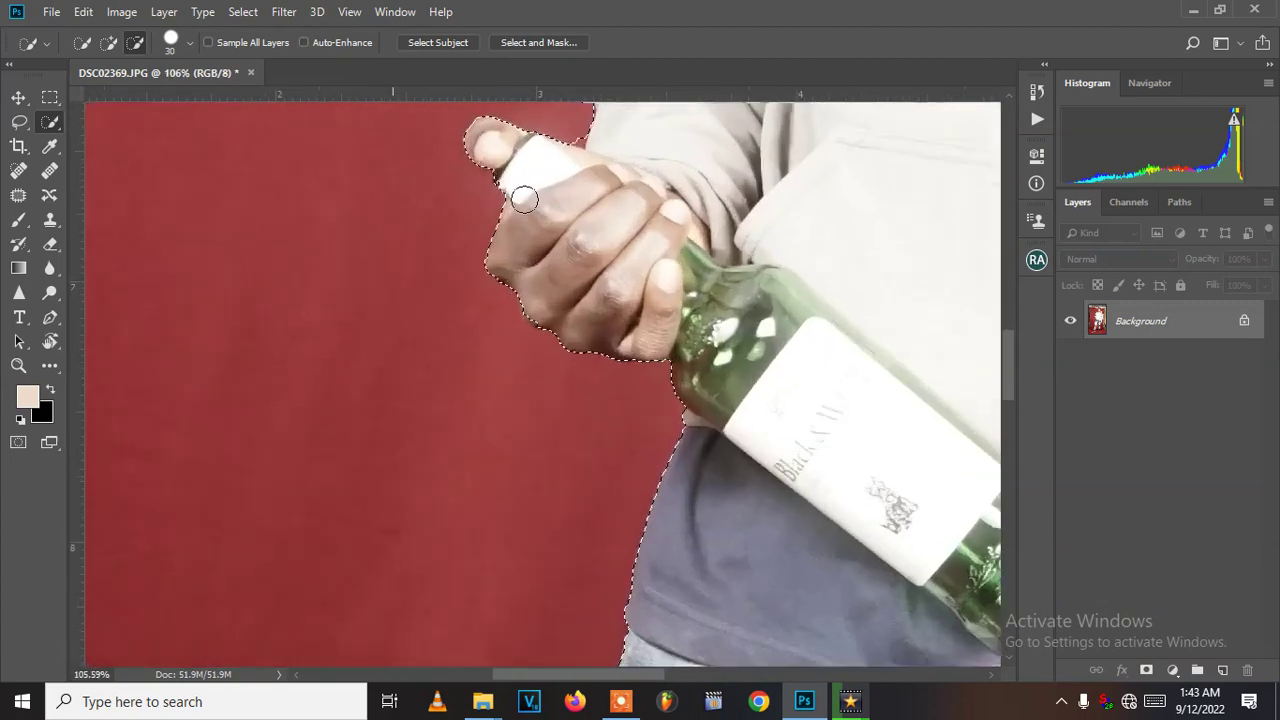
scroll(524, 199, "down", 2, "alt")
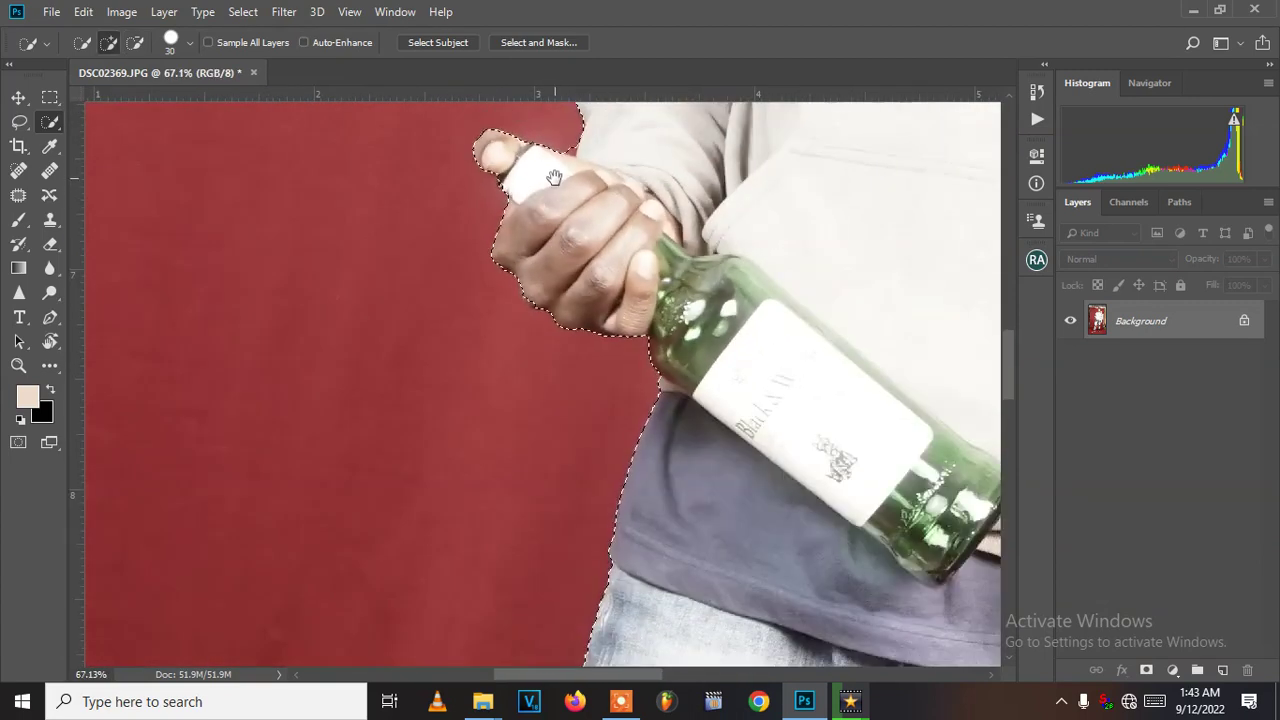
scroll(531, 281, "up", 4, "alt")
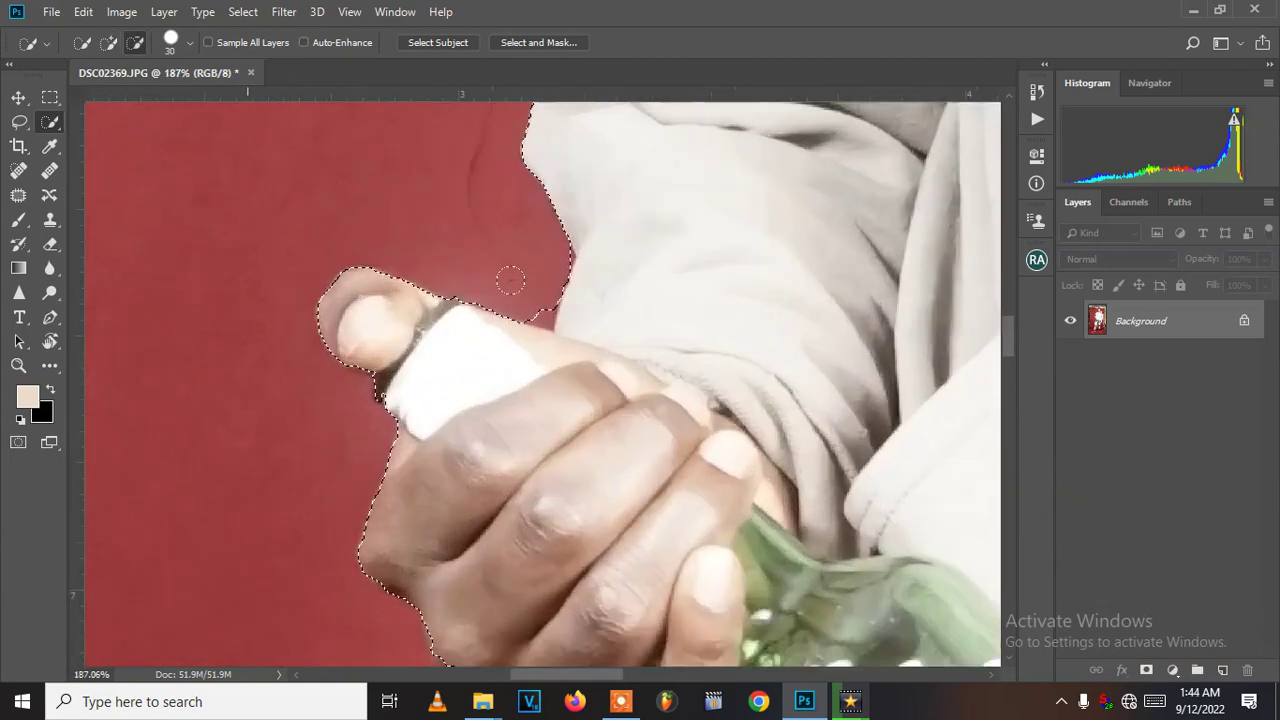
left_click(515, 284)
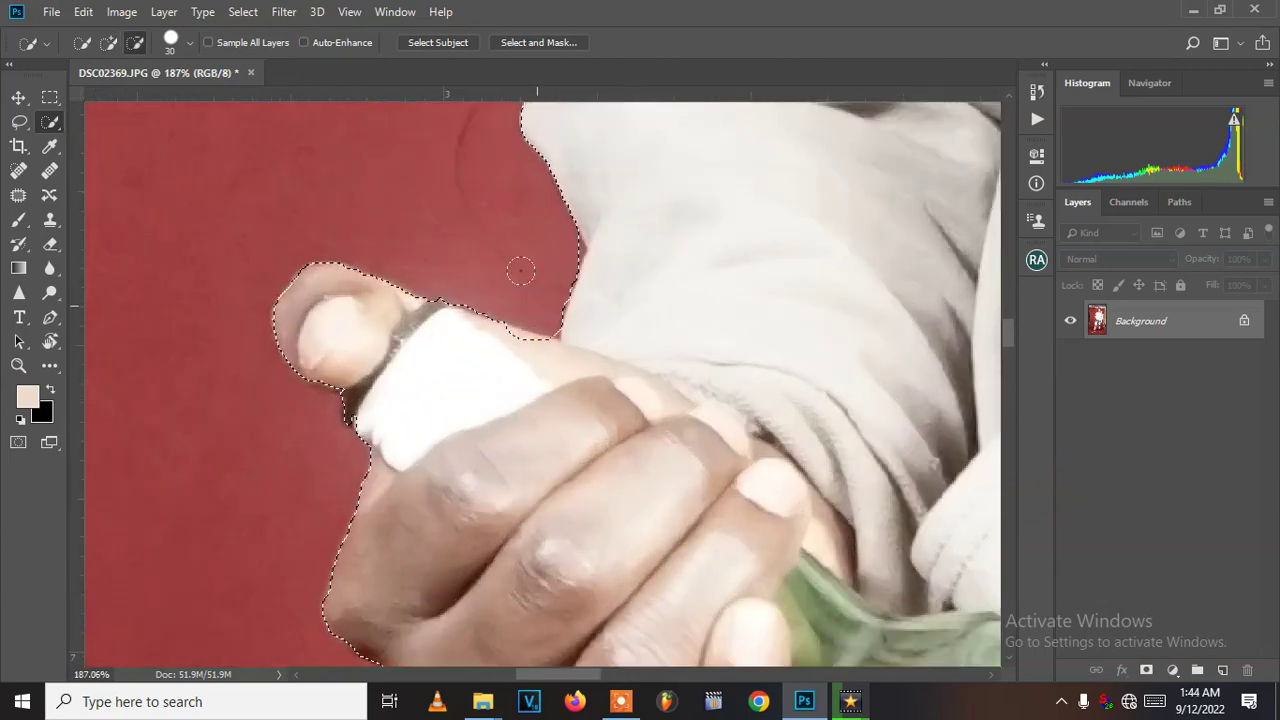
scroll(537, 251, "down", 2, "alt")
scroll(537, 251, "up", 2, "alt")
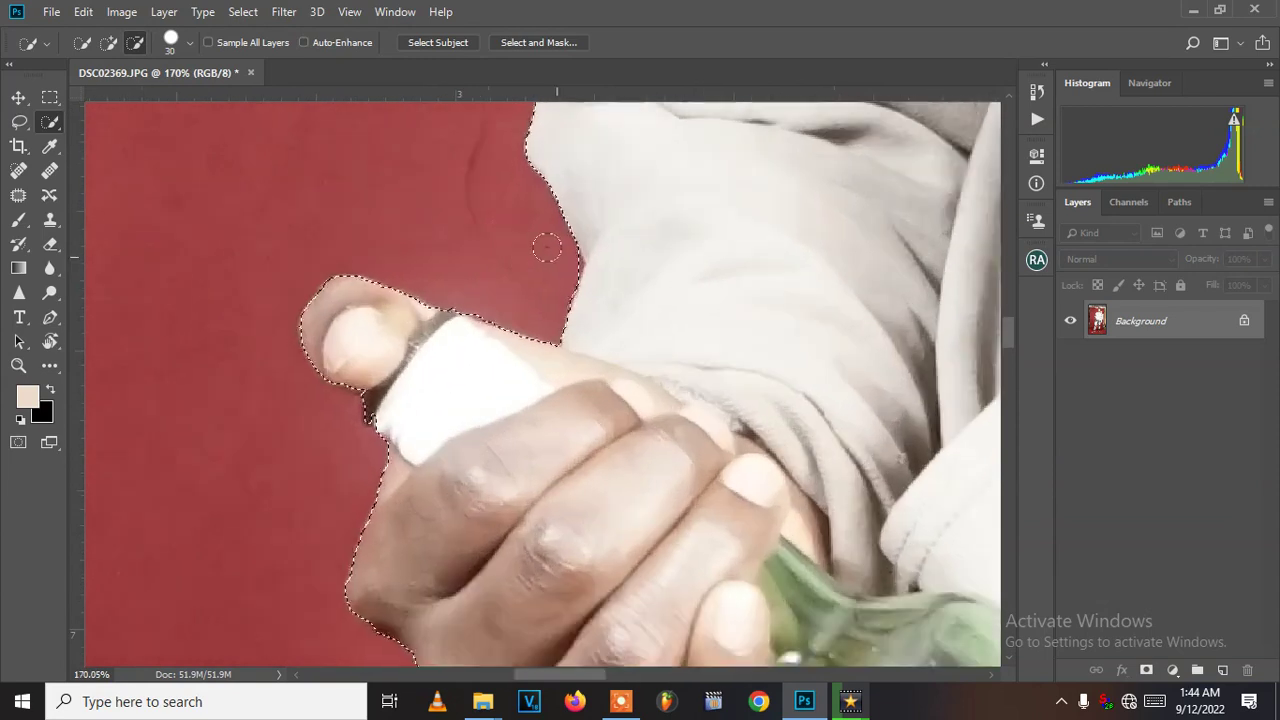
Step: Inspect the selection edge from the bottle-holding hand along the sleeve, shoulder, hood and face up to the hair
scroll(613, 262, "down", 3)
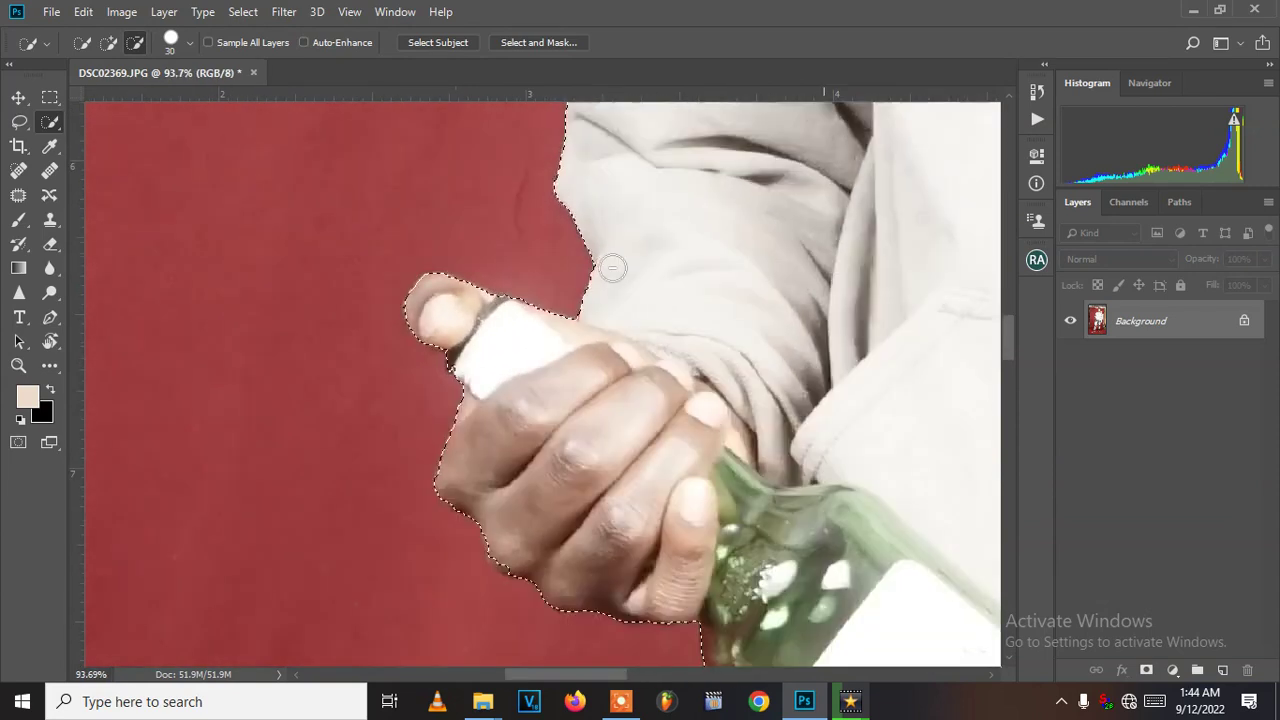
scroll(627, 249, "up", 5)
left_click_drag(627, 249, 467, 614)
left_click_drag(627, 372, 596, 428)
scroll(586, 400, "up", 2)
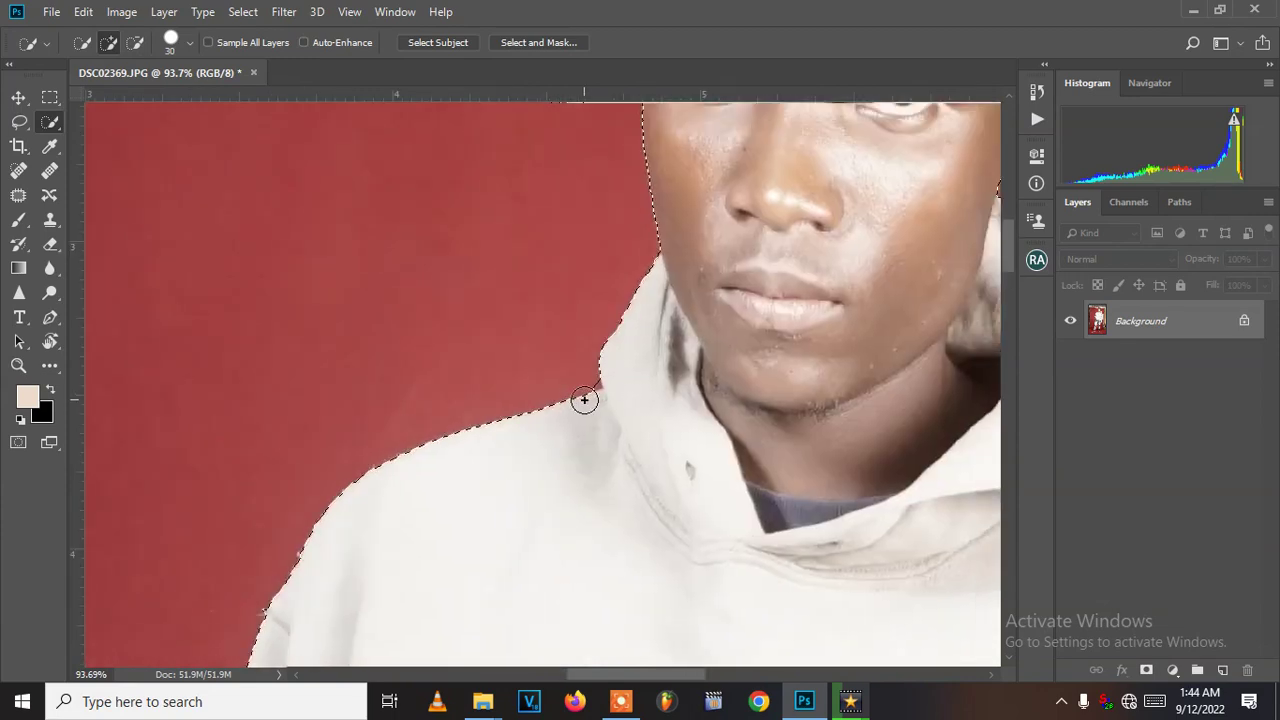
scroll(586, 390, "up", 5)
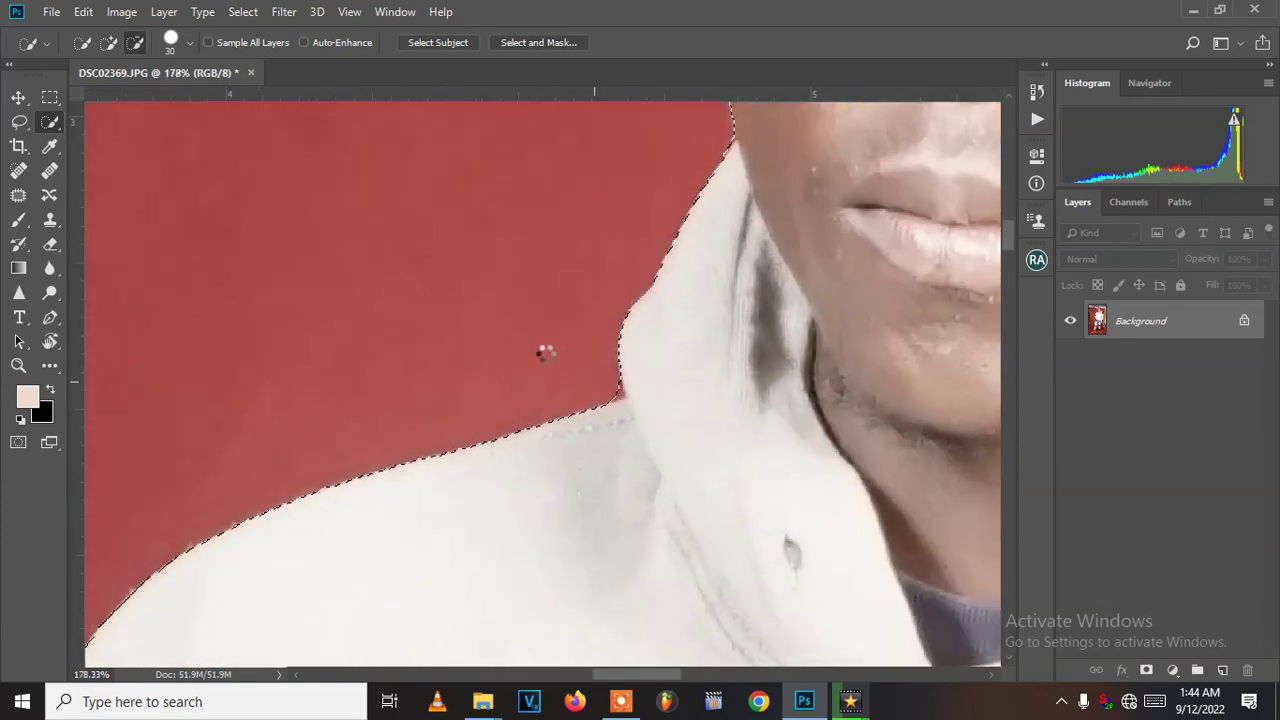
left_click_drag(690, 395, 550, 700)
left_click_drag(663, 254, 619, 514)
left_click_drag(567, 243, 543, 449)
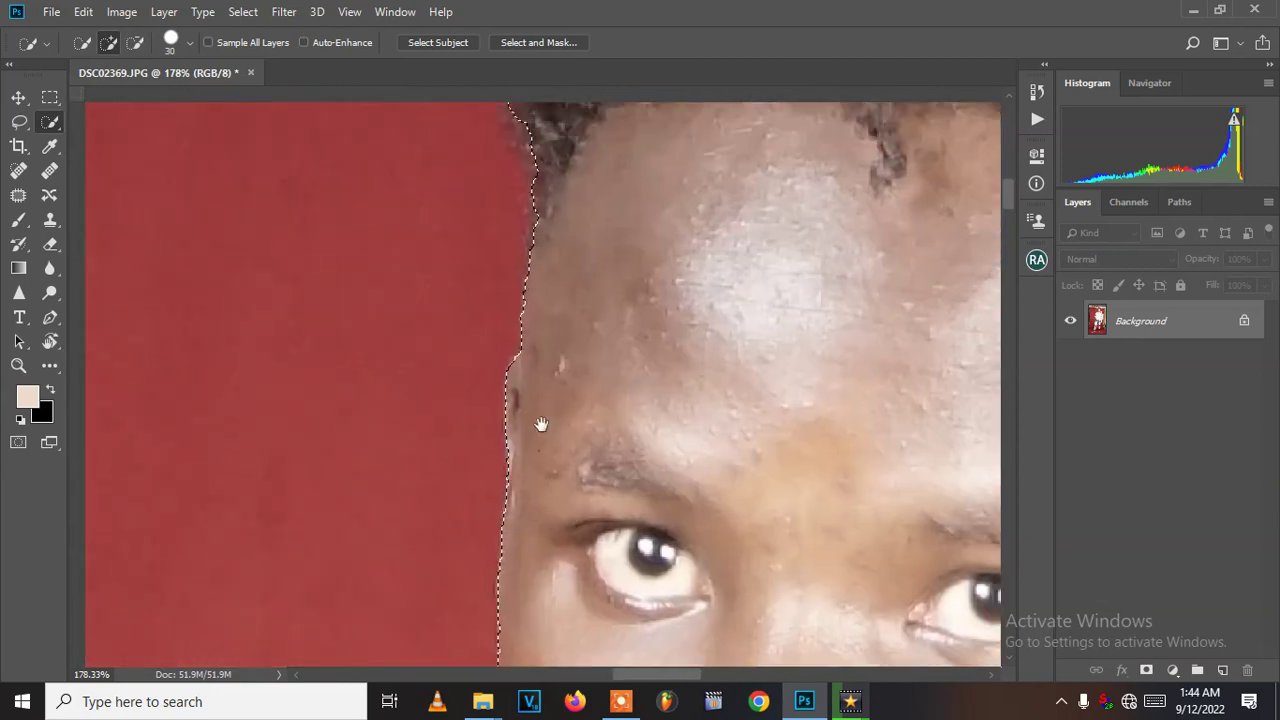
left_click_drag(551, 206, 491, 417)
mouse_move(507, 328)
left_mouse_down()
mouse_move(483, 398)
mouse_move(468, 348)
left_mouse_up()
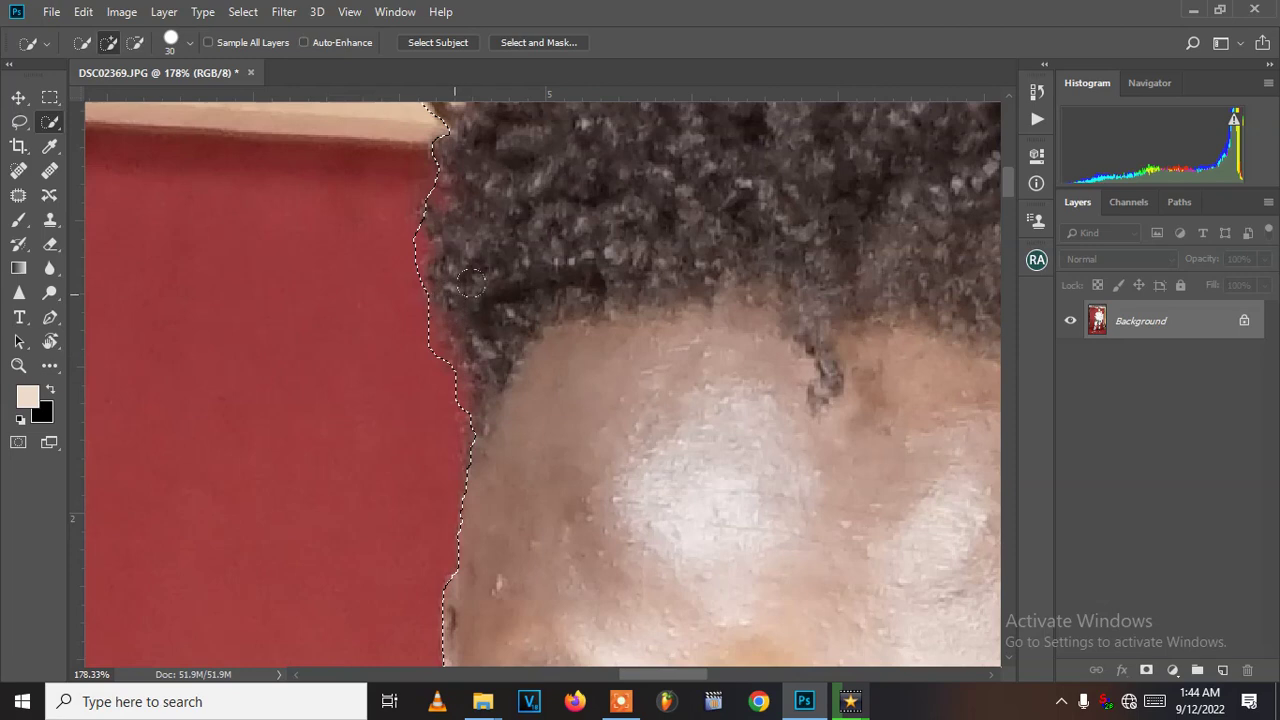
left_click_drag(495, 300, 407, 516)
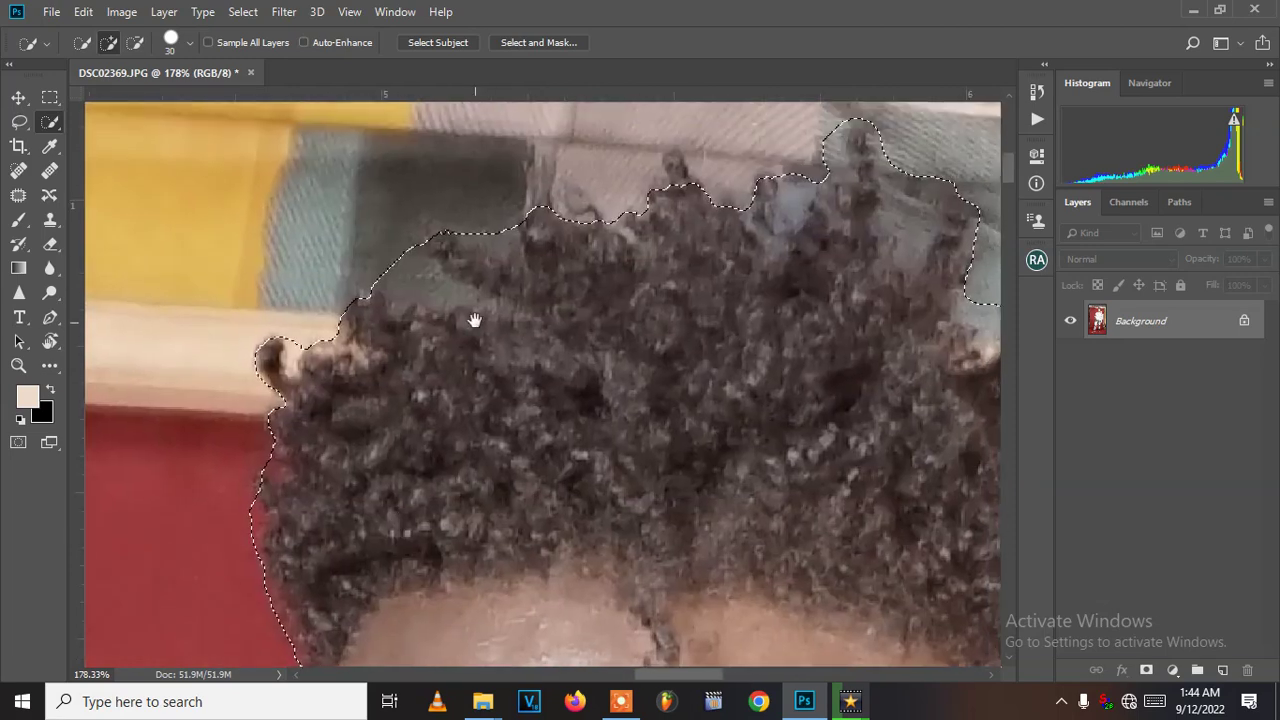
Step: Check the selection outline around the whole hair and the full figure for stray selected areas
scroll(734, 331, "down", 5)
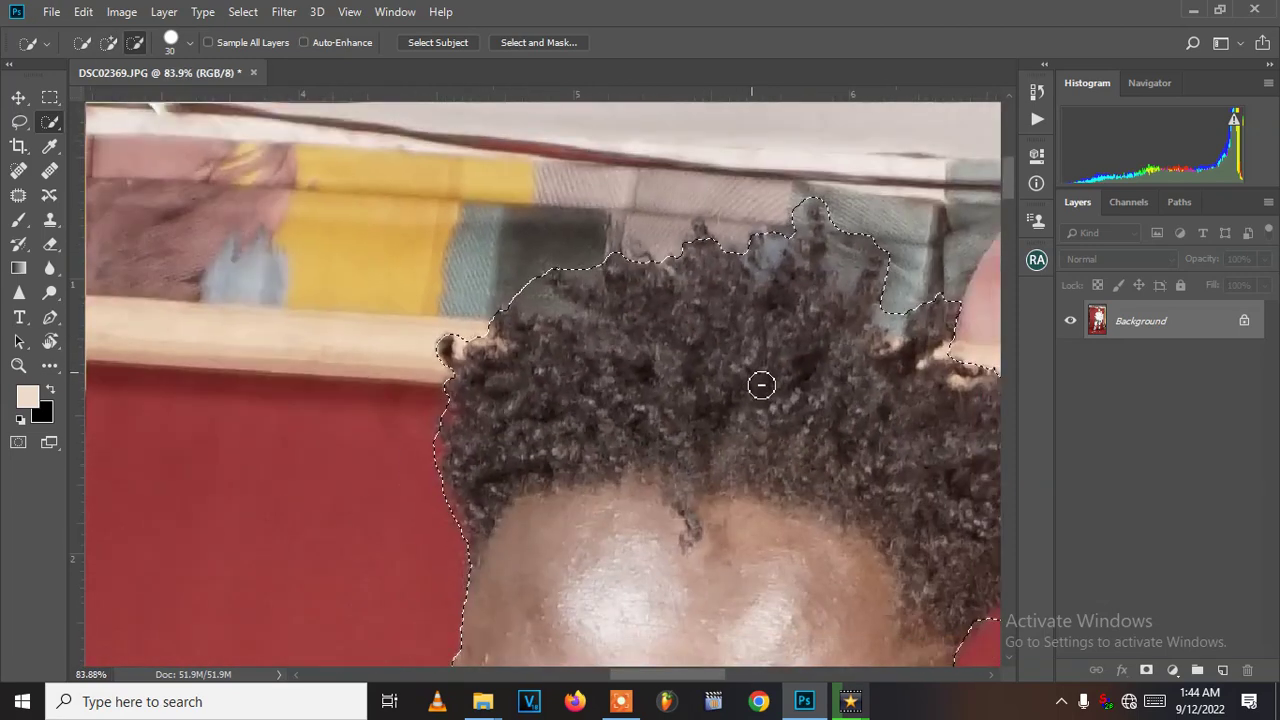
scroll(770, 400, "down", 3)
scroll(642, 316, "up", 5)
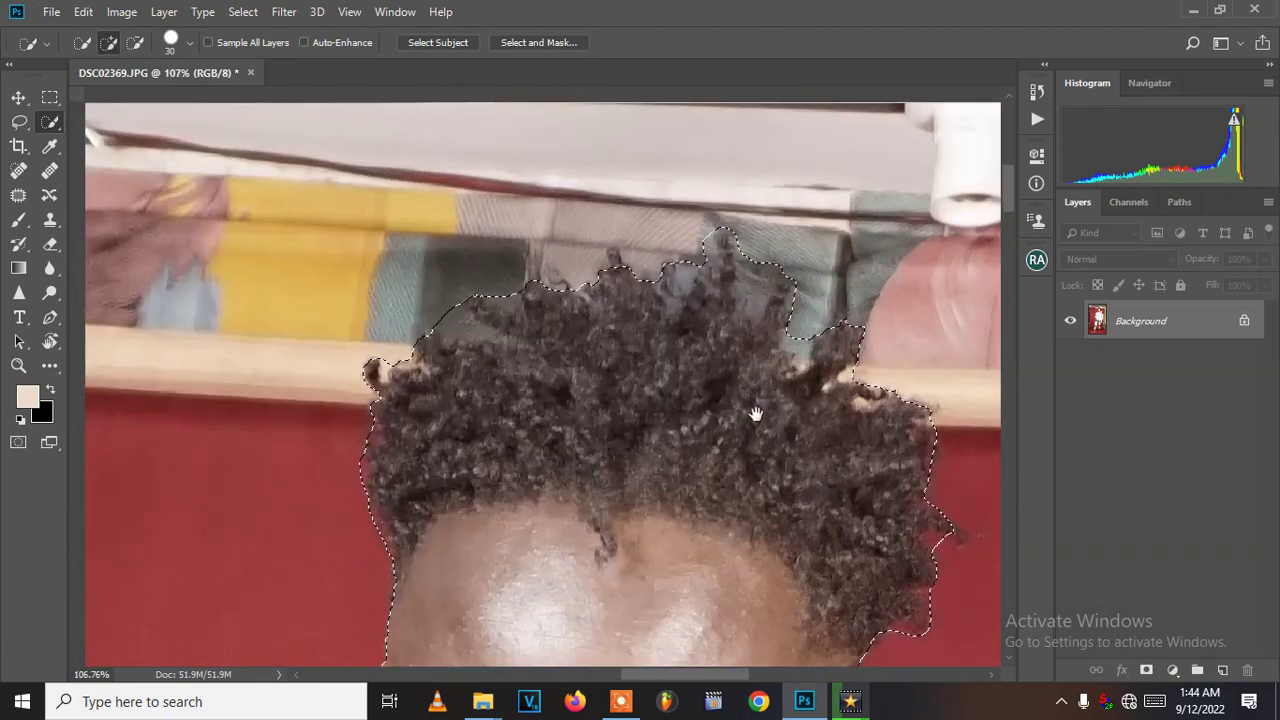
scroll(755, 413, "down", 8)
scroll(675, 435, "down", 2)
scroll(703, 492, "up", 1)
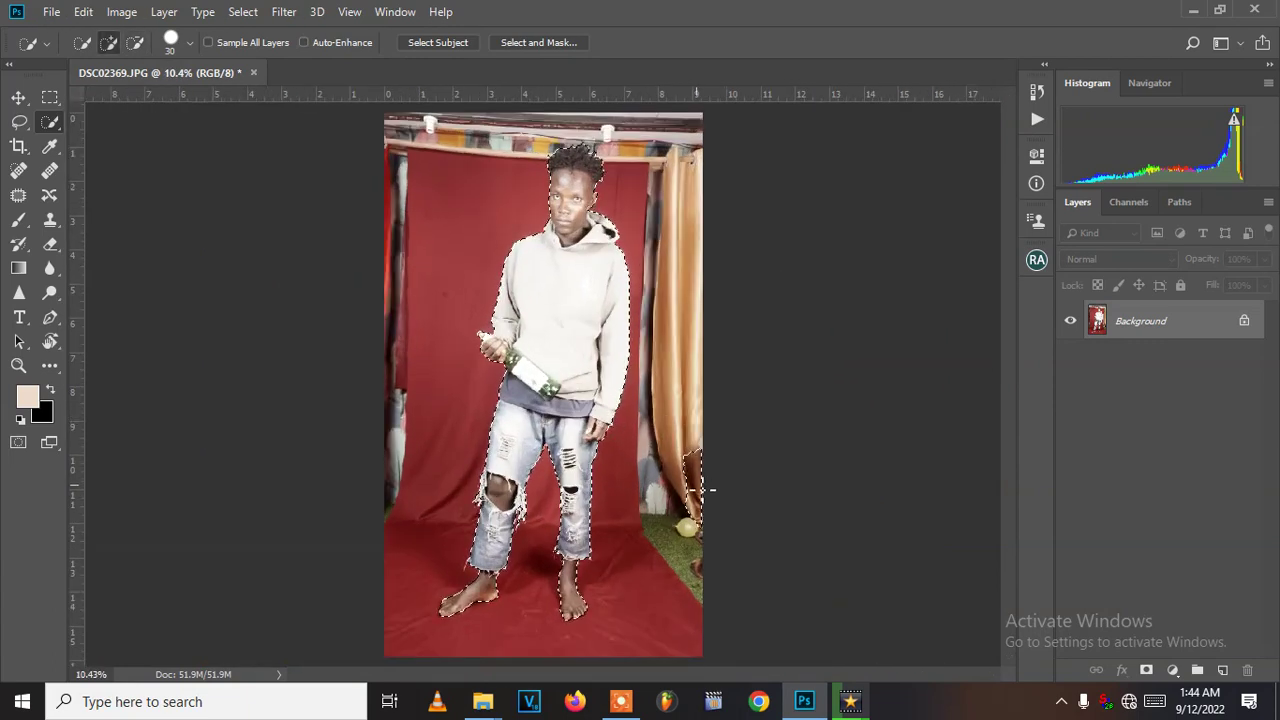
Step: Subtract the stray selected patch at the lower edge of the golden curtain using a 700 px Quick Selection brush
scroll(703, 492, "up", 1)
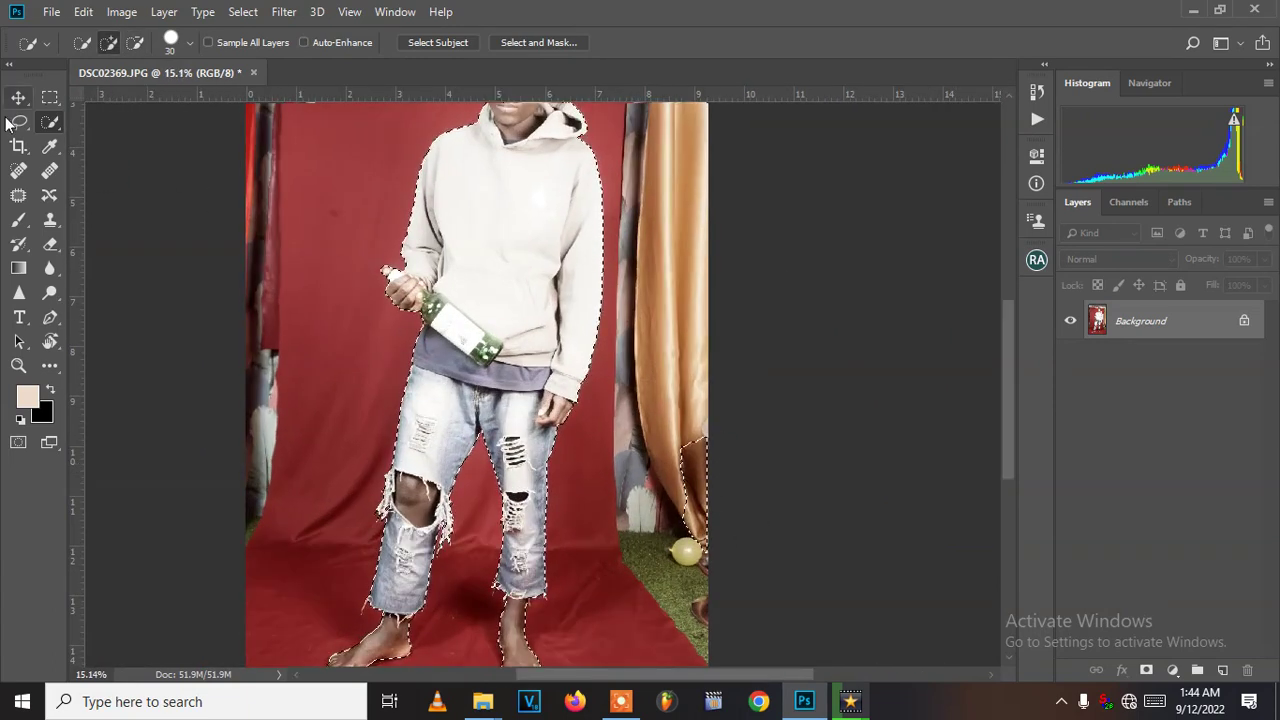
key("alt")
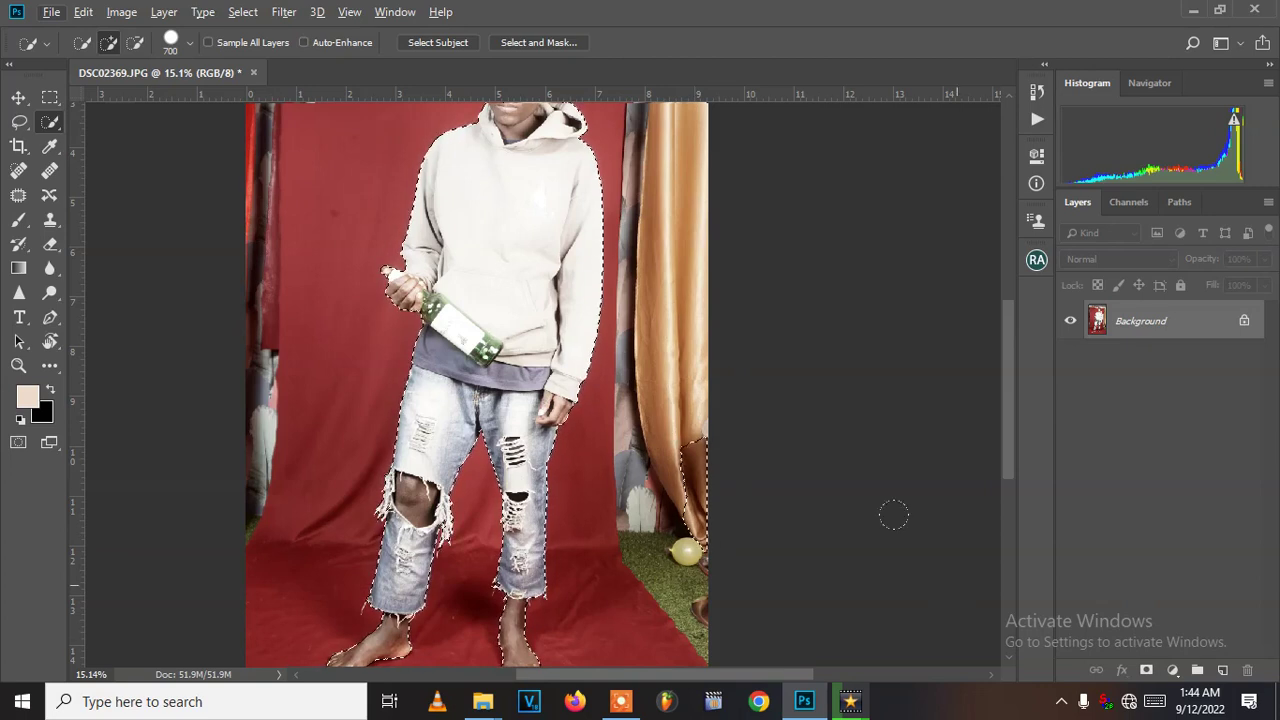
key("alt")
left_click_drag(646, 375, 640, 505)
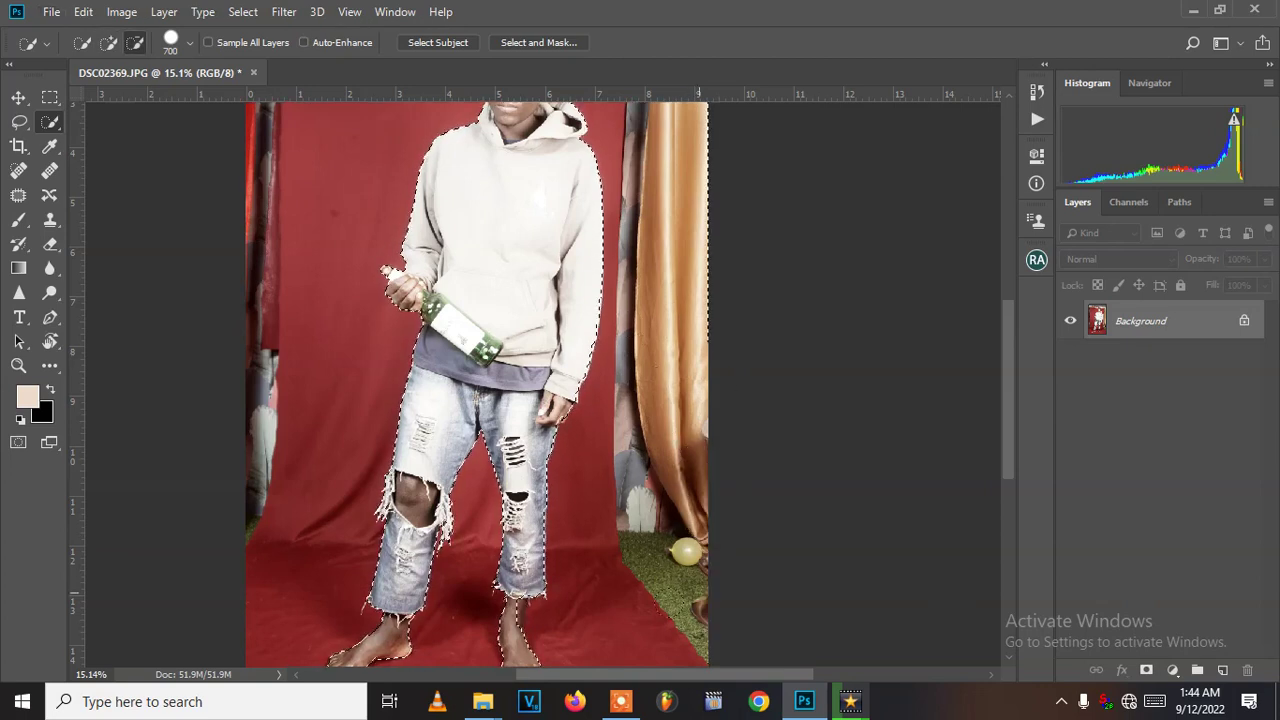
scroll(704, 425, "down", 3)
scroll(579, 385, "up", 2)
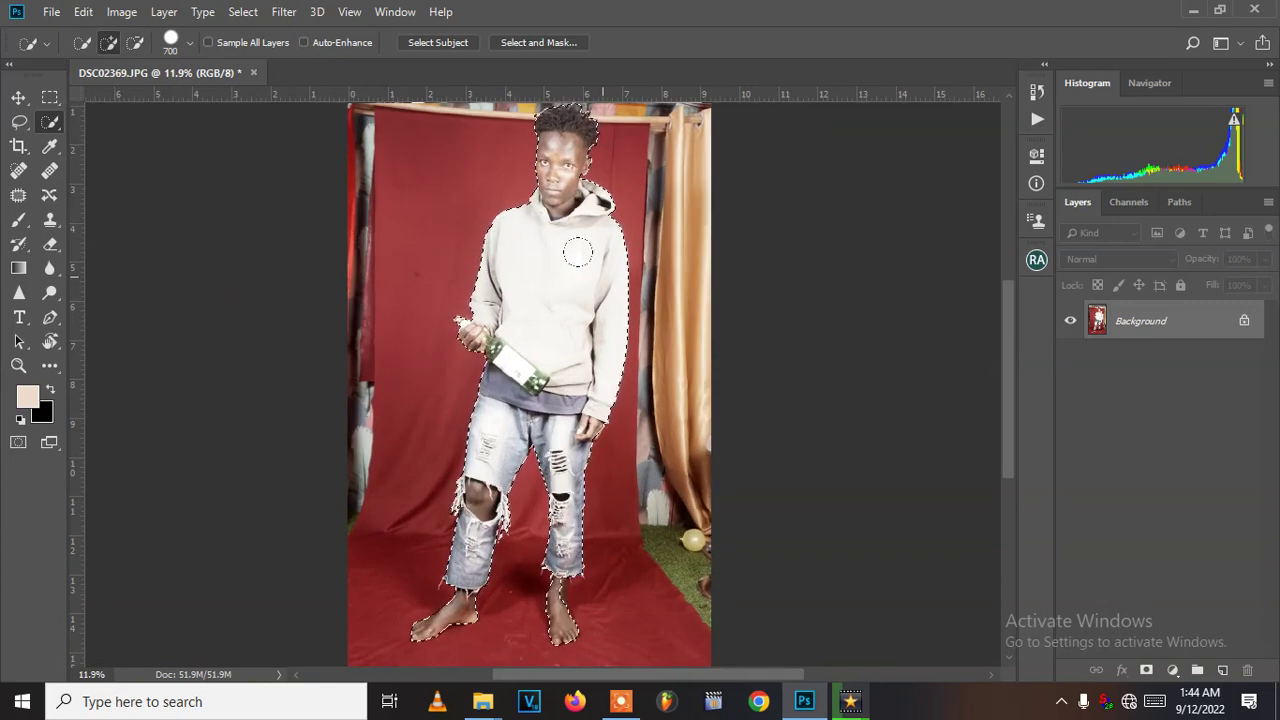
Step: Open the selection in Select and Mask and refine the hair edge above the visible ear with a 100 px Refine Edge brush
left_click(523, 42)
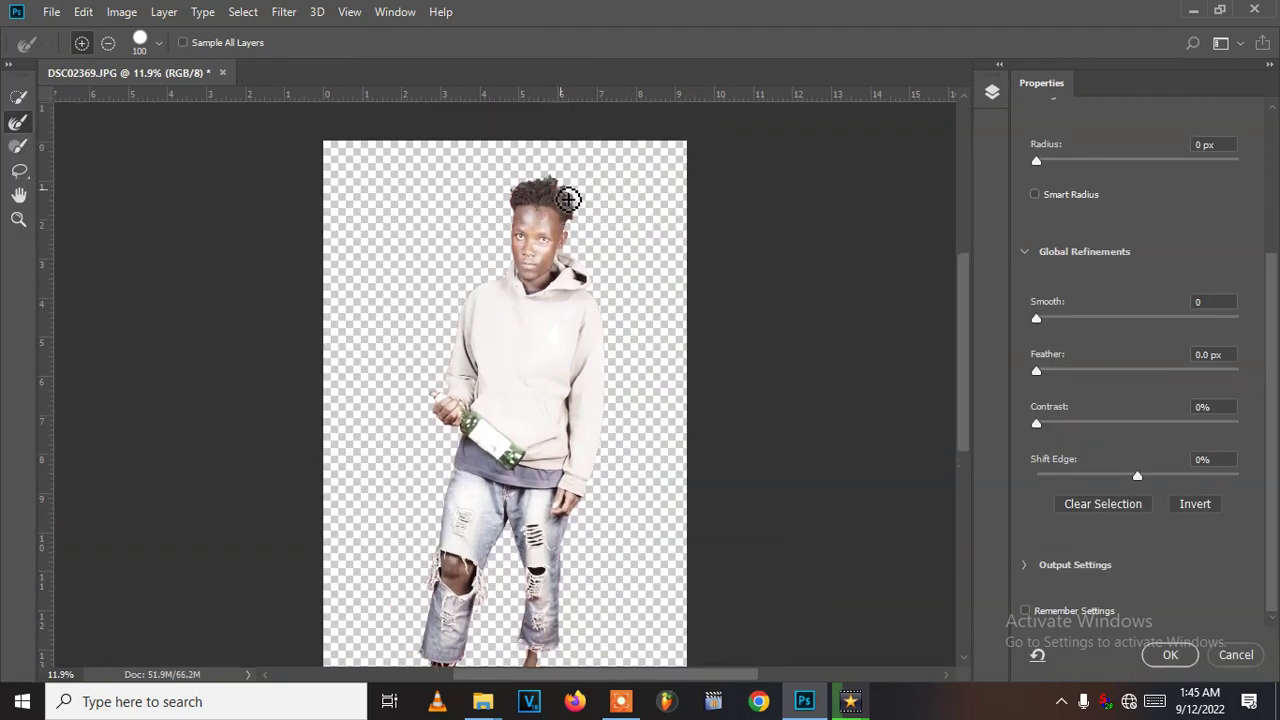
scroll(561, 203, "up", 3)
scroll(561, 203, "up", 5)
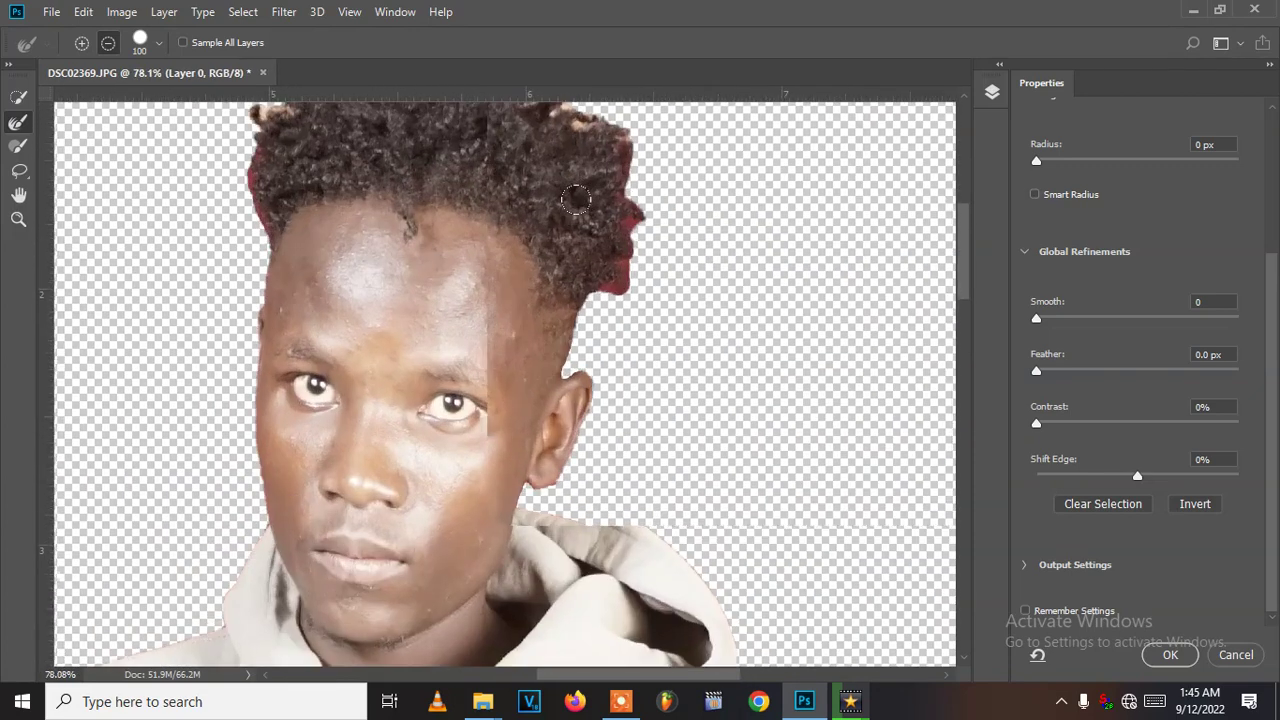
scroll(474, 240, "up", 1)
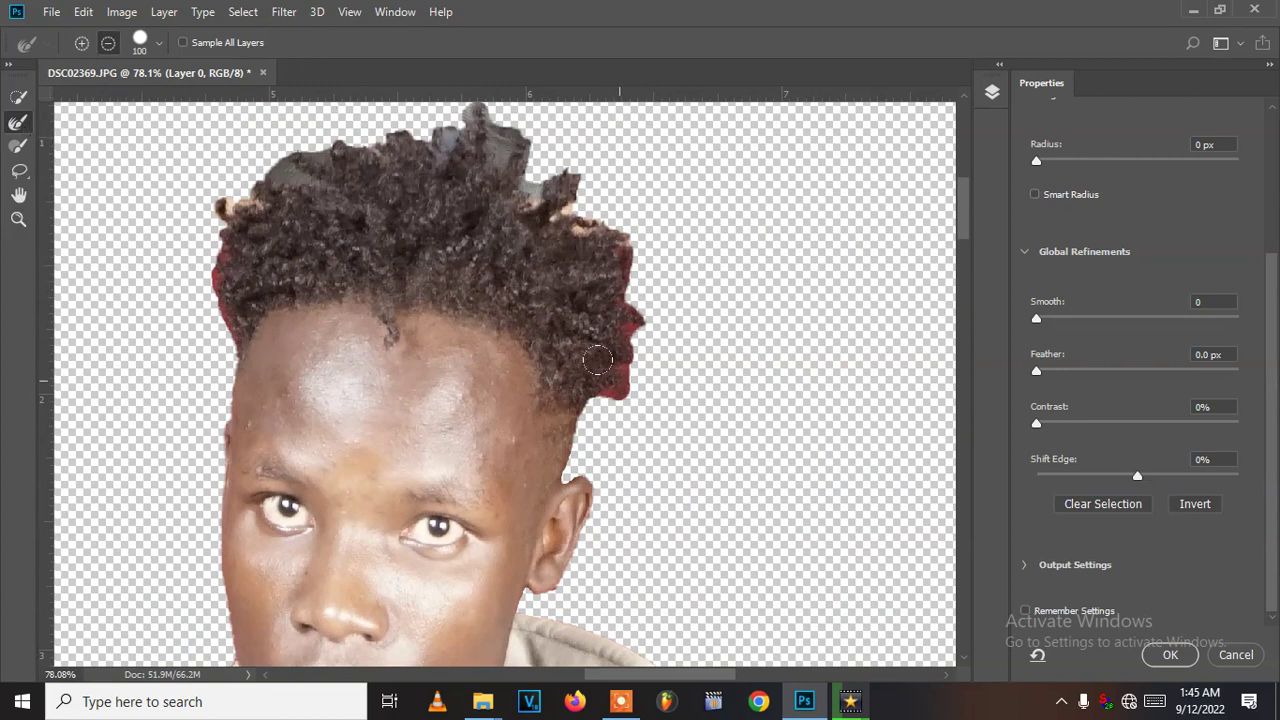
scroll(596, 370, "up", 1)
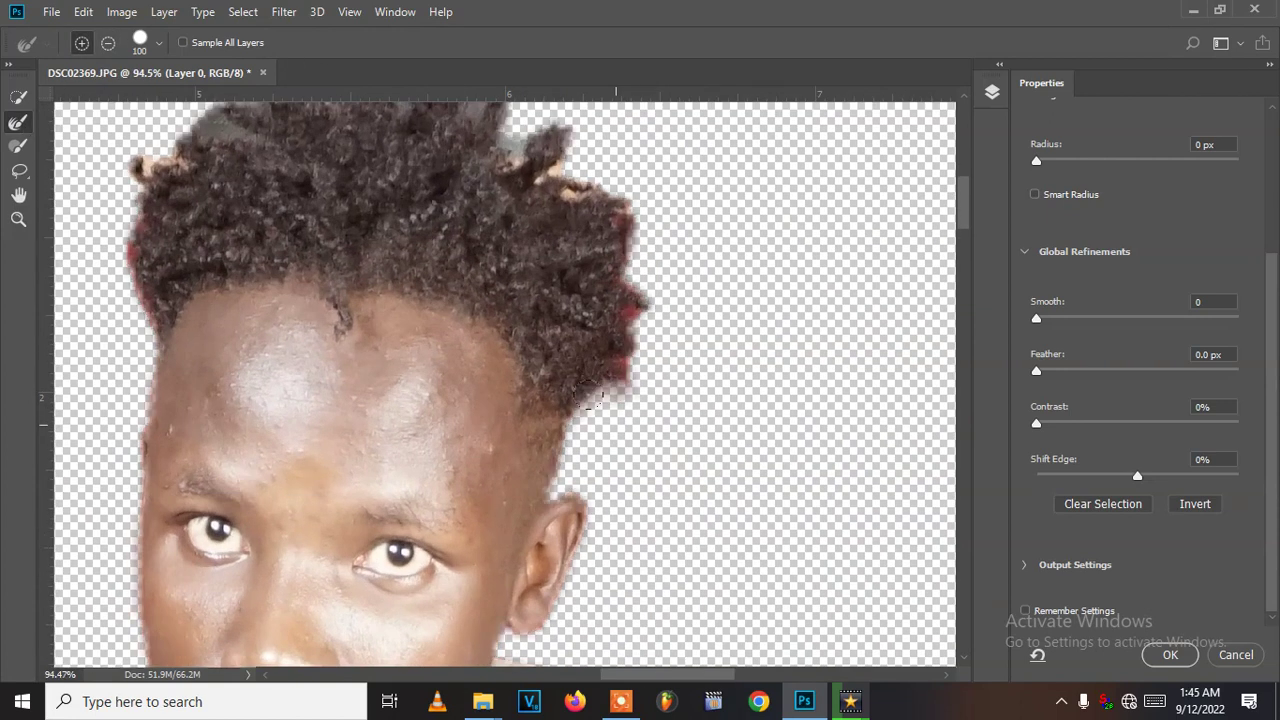
mouse_move(645, 311)
left_mouse_down()
mouse_move(634, 272)
mouse_move(652, 275)
mouse_move(622, 249)
mouse_move(626, 197)
left_mouse_up()
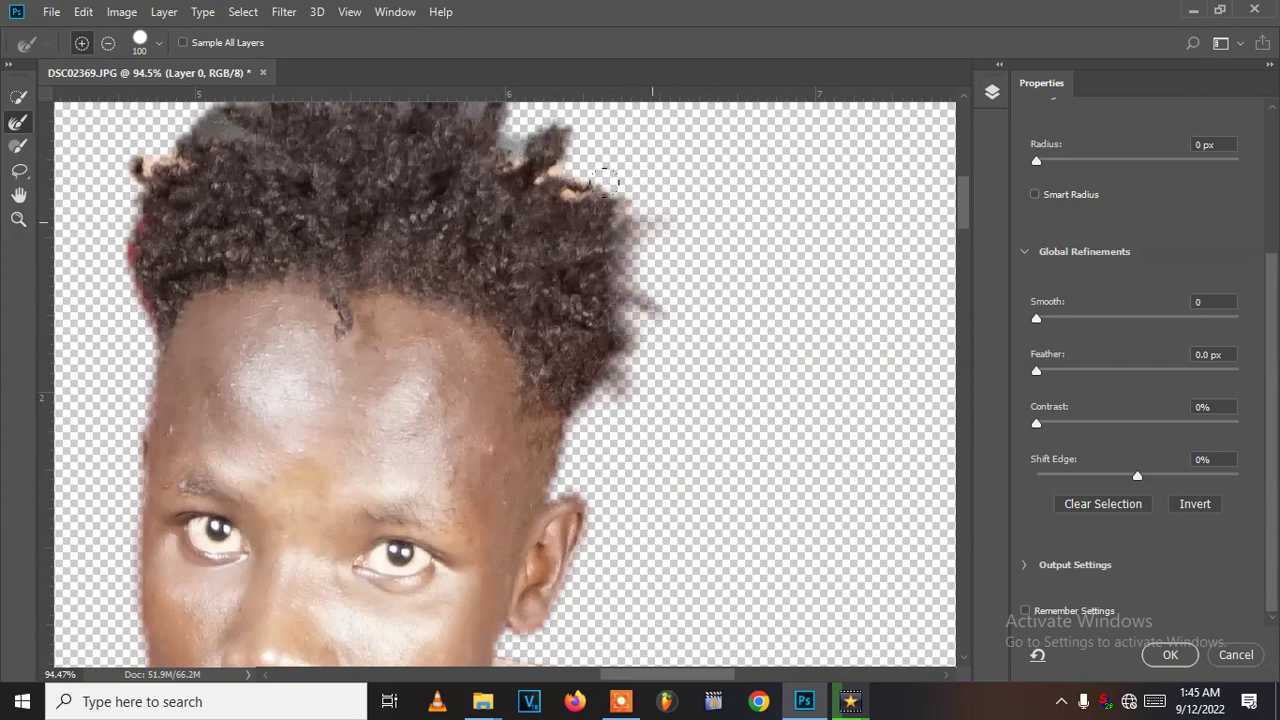
left_click_drag(567, 140, 542, 140)
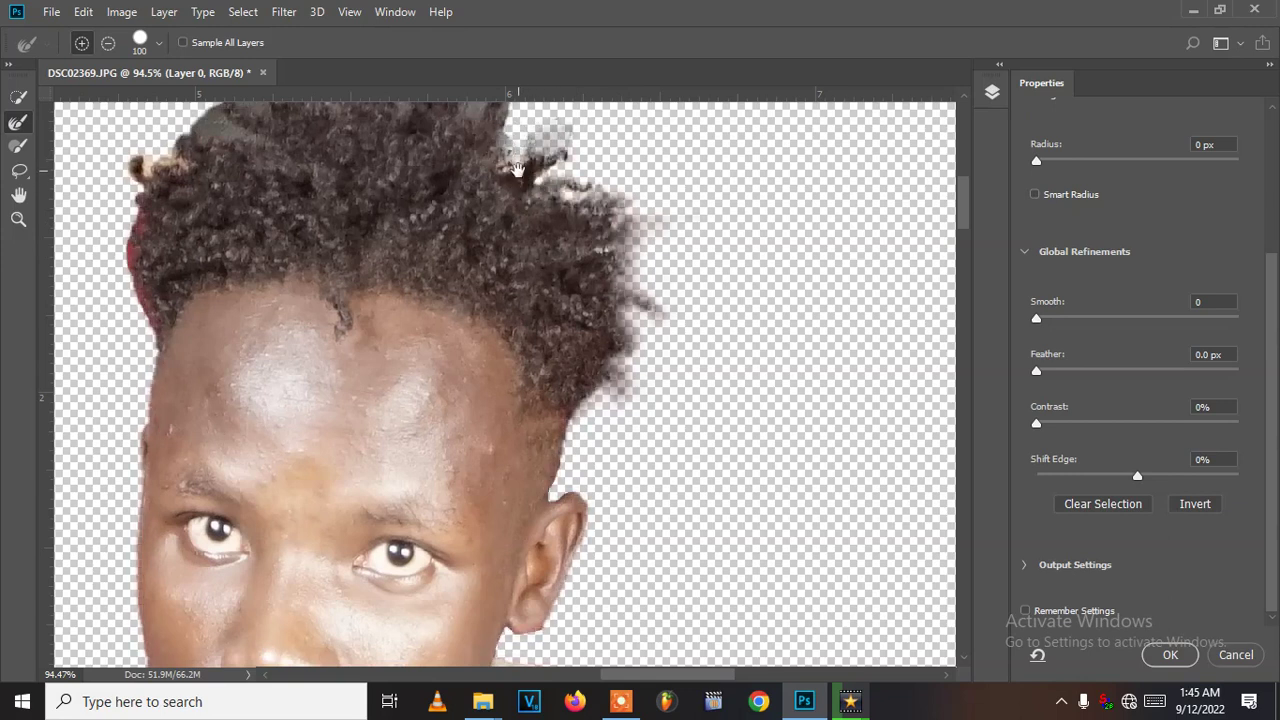
Step: Refine the hair edge across the top of the head and down its left side
left_click_drag(527, 172, 613, 430)
mouse_move(577, 363)
left_mouse_down()
mouse_move(564, 291)
mouse_move(553, 309)
mouse_move(541, 267)
mouse_move(481, 314)
mouse_move(469, 295)
mouse_move(457, 312)
mouse_move(441, 299)
mouse_move(393, 305)
mouse_move(391, 321)
mouse_move(335, 306)
mouse_move(303, 324)
mouse_move(314, 342)
mouse_move(283, 344)
mouse_move(299, 350)
mouse_move(226, 390)
left_mouse_up()
mouse_move(207, 438)
left_mouse_down()
mouse_move(176, 490)
mouse_move(191, 547)
left_mouse_up()
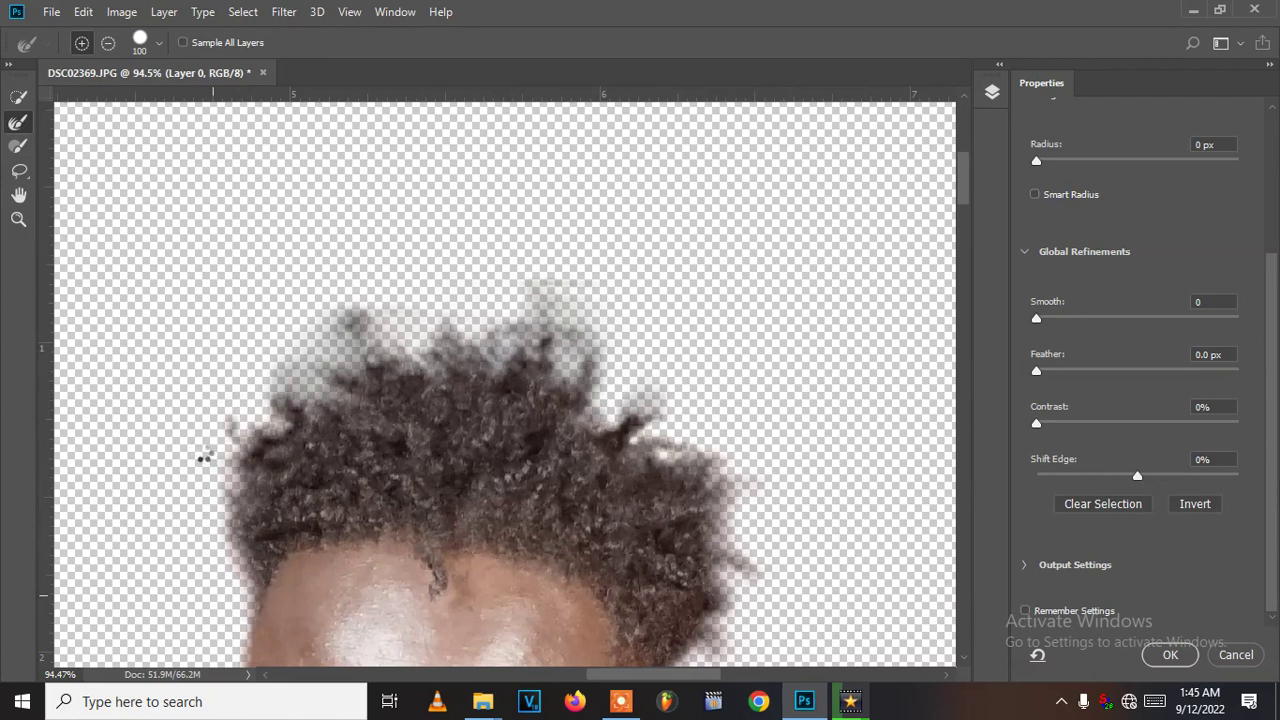
Step: Remove the stray background strips floating above the hair with the 80 px Brush tool in subtract mode
scroll(275, 390, "up", 3)
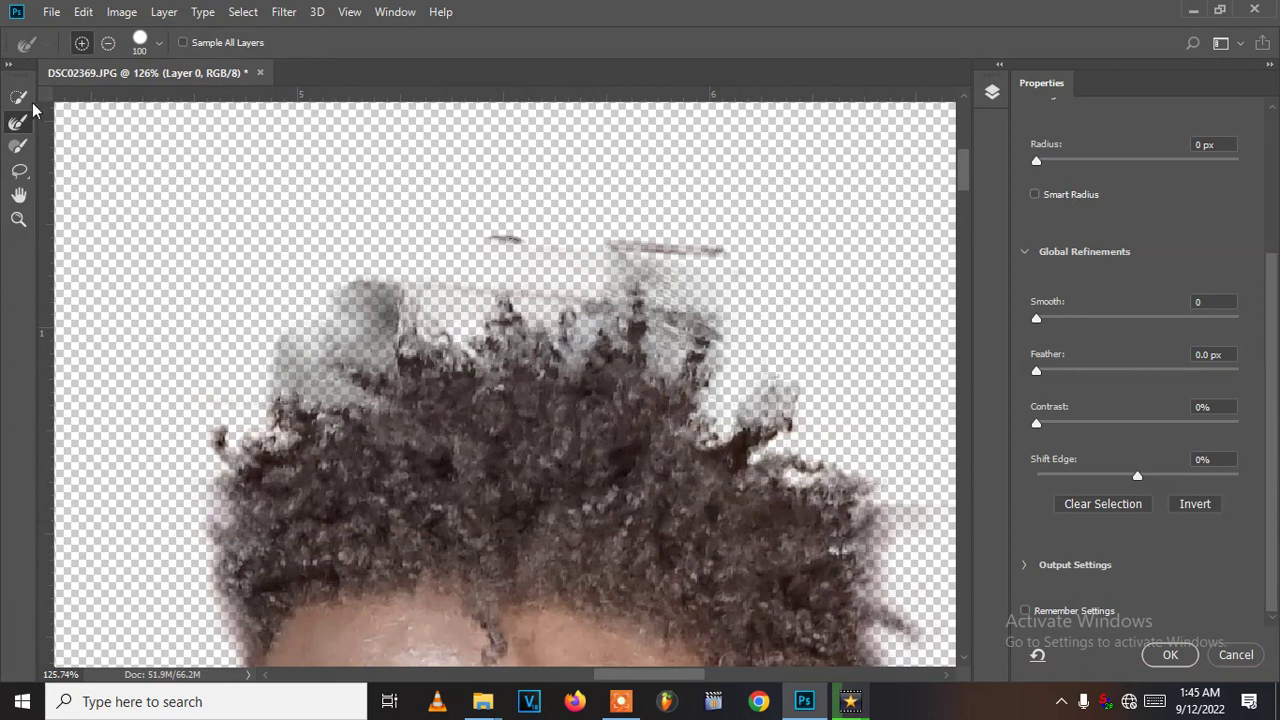
left_click(18, 145)
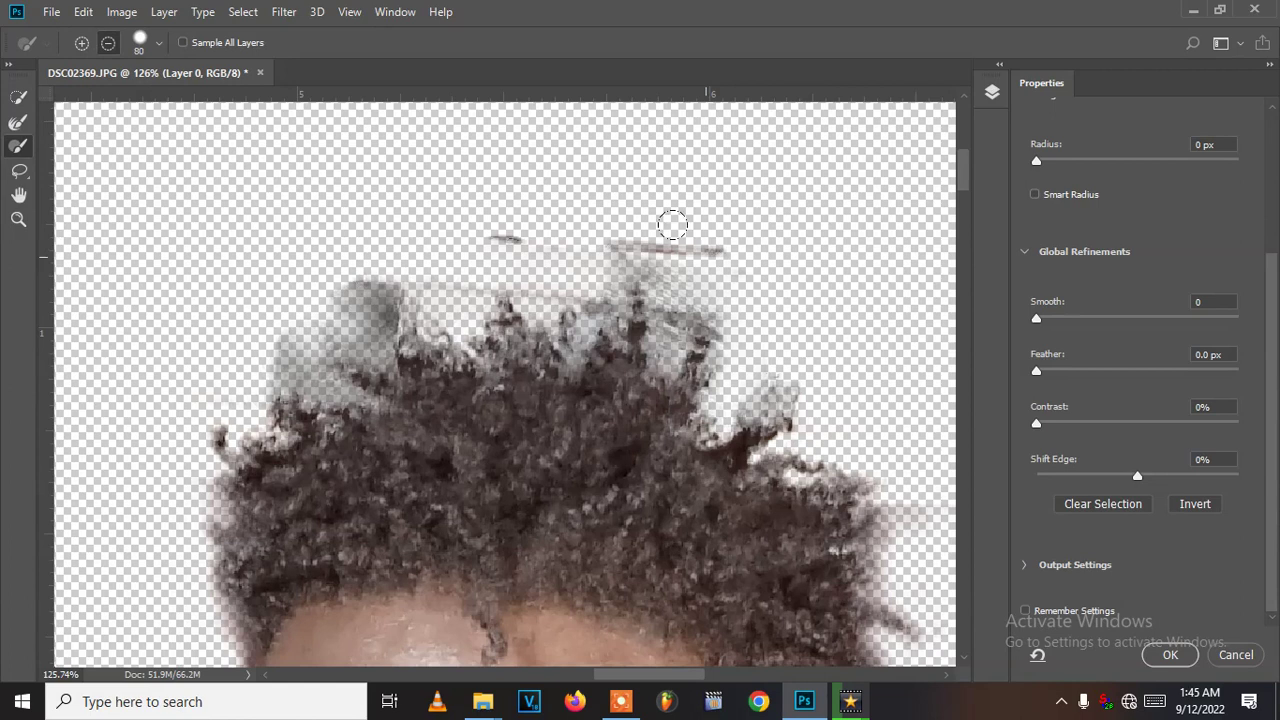
mouse_move(717, 223)
left_mouse_down()
mouse_move(610, 204)
mouse_move(585, 221)
left_mouse_up()
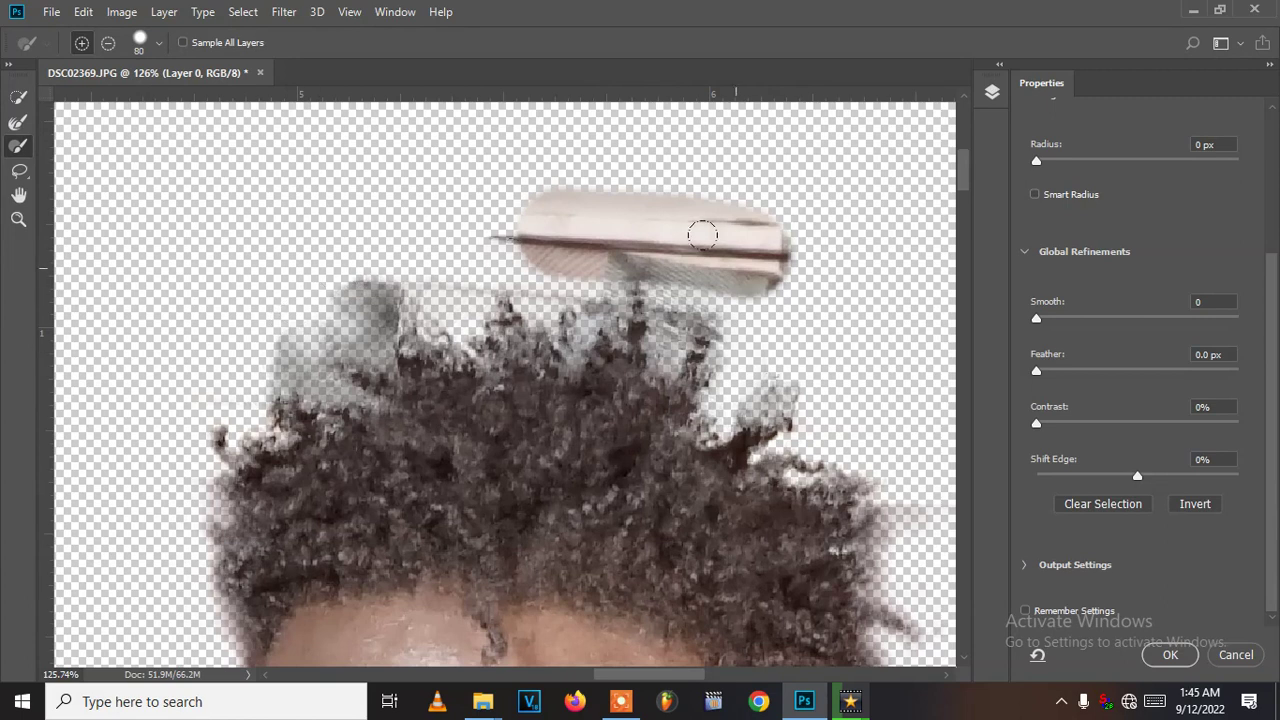
key("alt")
mouse_move(727, 260)
left_mouse_down()
mouse_move(720, 211)
mouse_move(694, 177)
mouse_move(687, 208)
mouse_move(661, 221)
mouse_move(593, 165)
mouse_move(537, 162)
mouse_move(498, 187)
mouse_move(534, 216)
mouse_move(560, 186)
left_mouse_up()
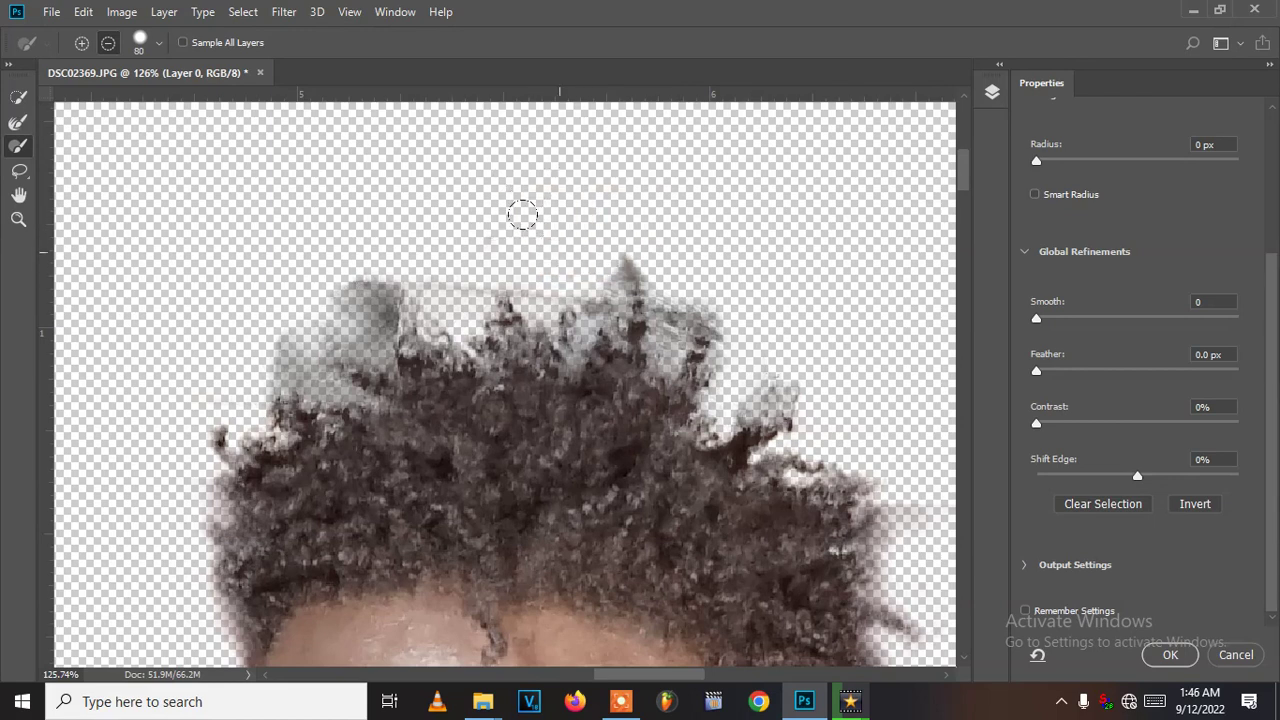
Step: Lower the brush hardness to its minimum and erase the grey background remnants above the upper-left part of the hair
right_click(572, 242)
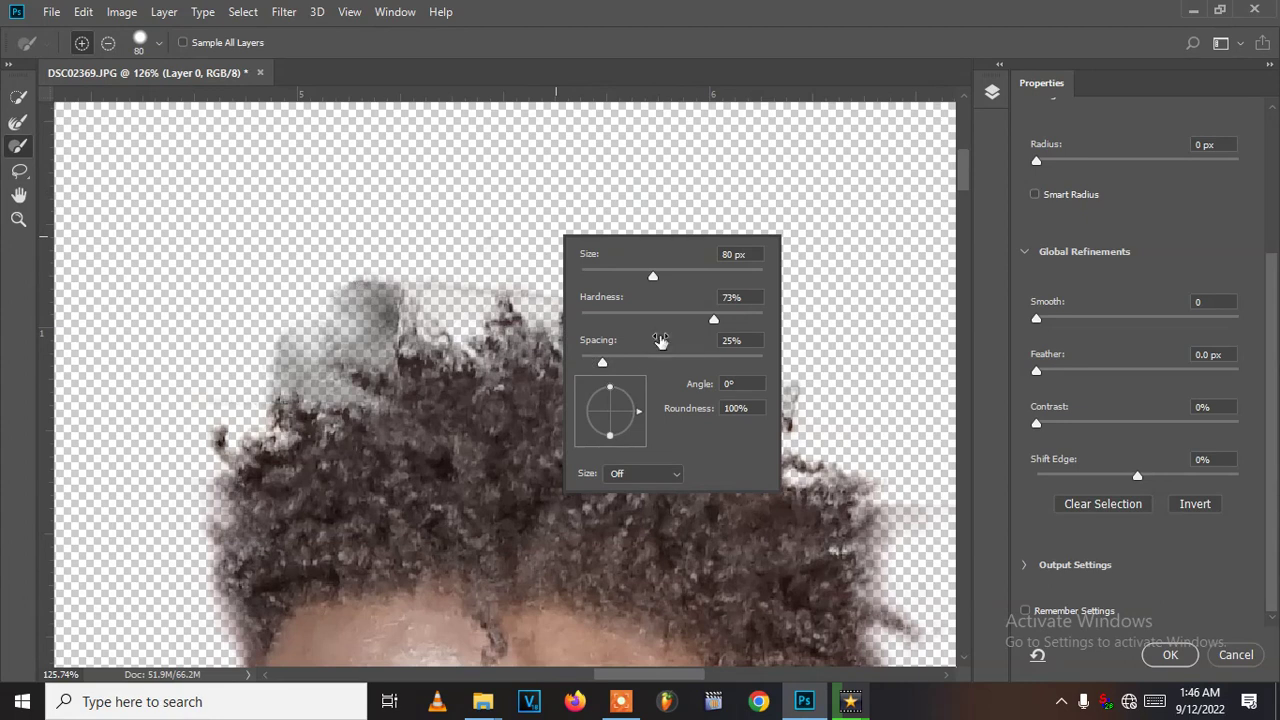
left_click_drag(713, 320, 580, 314)
left_click(510, 220)
mouse_move(505, 215)
left_mouse_down()
mouse_move(495, 237)
mouse_move(499, 224)
left_mouse_up()
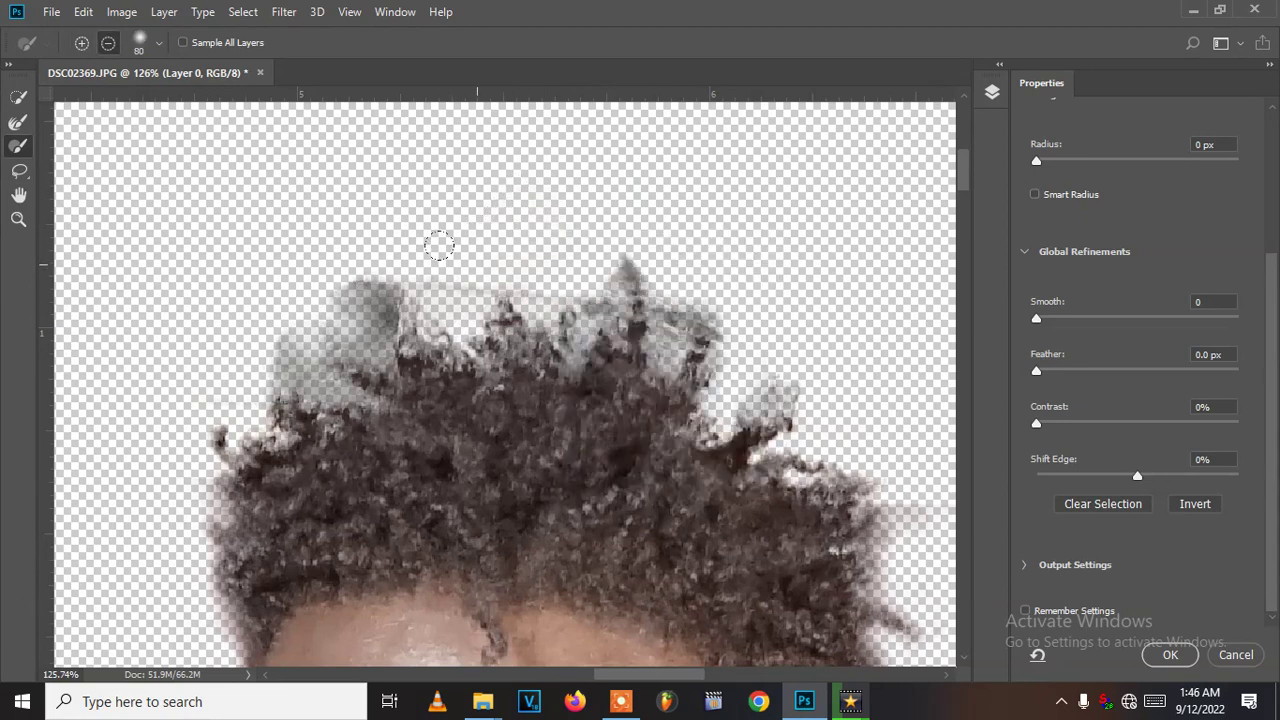
left_click_drag(438, 274, 431, 277)
mouse_move(375, 243)
left_mouse_down()
mouse_move(344, 277)
mouse_move(375, 330)
mouse_move(331, 287)
mouse_move(272, 318)
mouse_move(293, 345)
left_mouse_up()
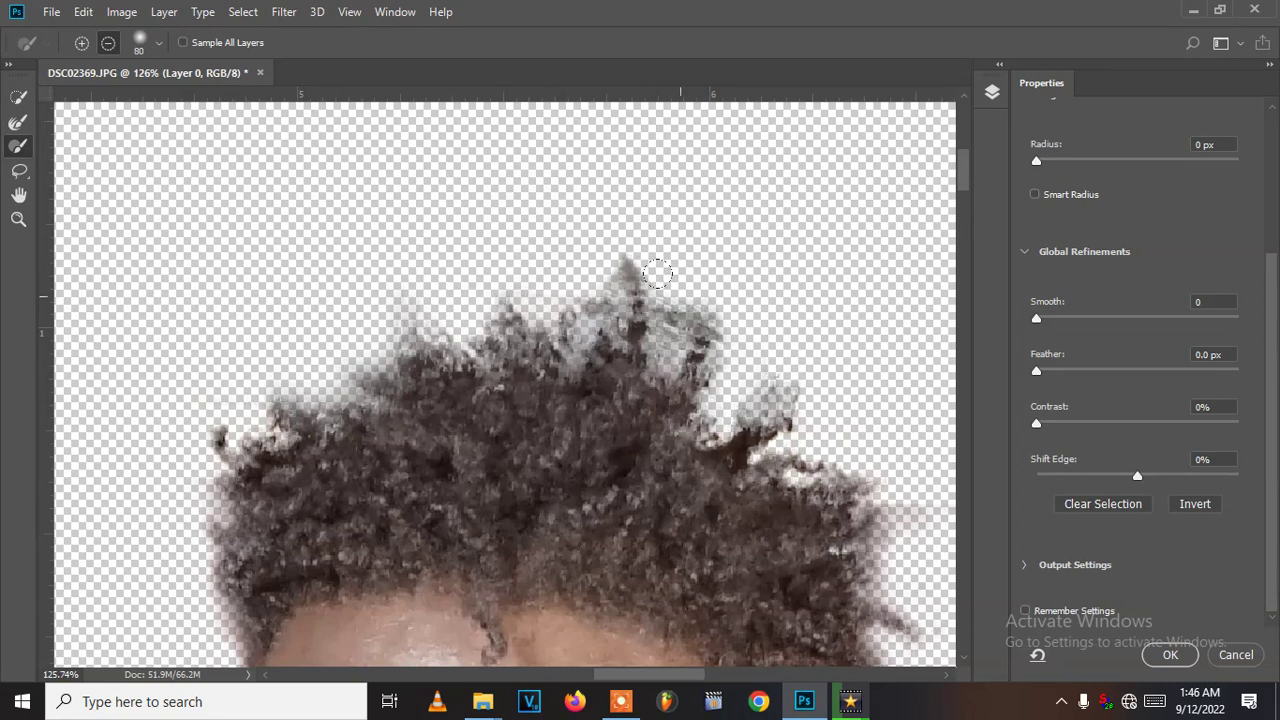
Step: Erase the grey background haze around the tallest hair spikes at the top of the head
left_click_drag(657, 273, 655, 265)
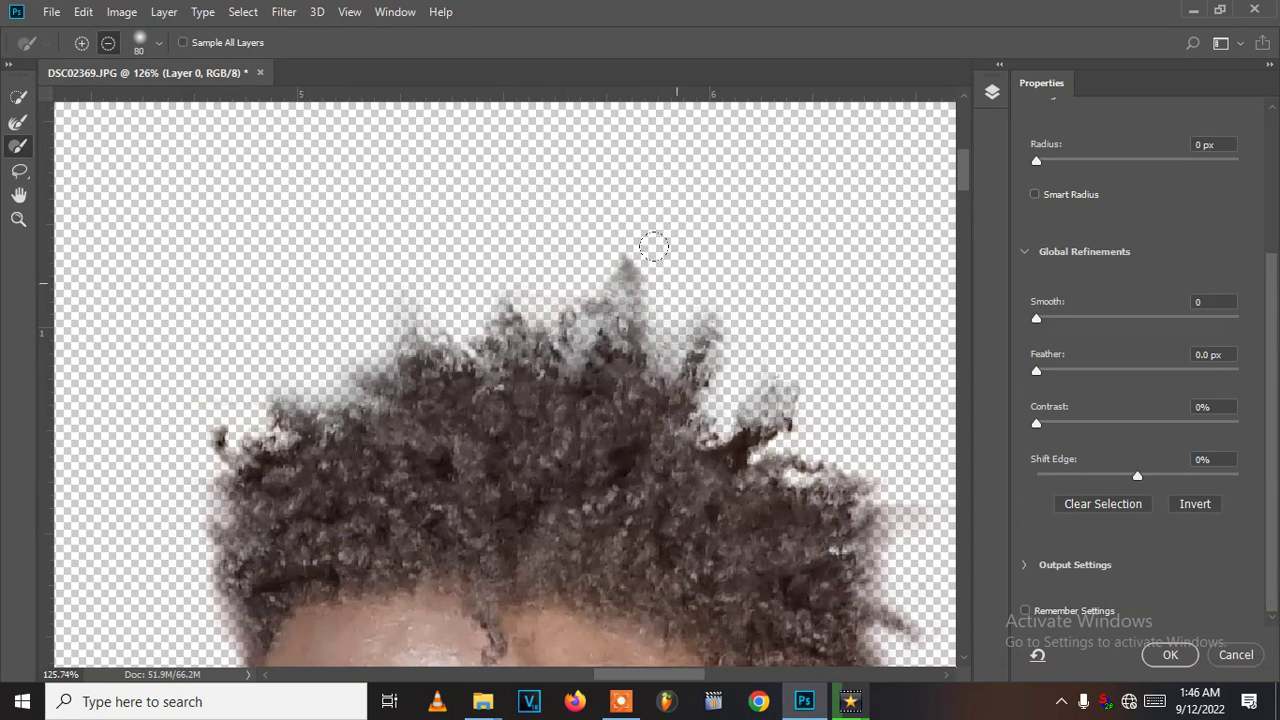
left_click_drag(561, 260, 561, 249)
left_click_drag(708, 362, 722, 338)
Step: Erase the background haze and pale fringe along the right side of the hair, down toward the ear
mouse_move(771, 459)
left_mouse_down()
mouse_move(611, 229)
mouse_move(550, 229)
left_mouse_up()
left_click_drag(670, 272, 701, 268)
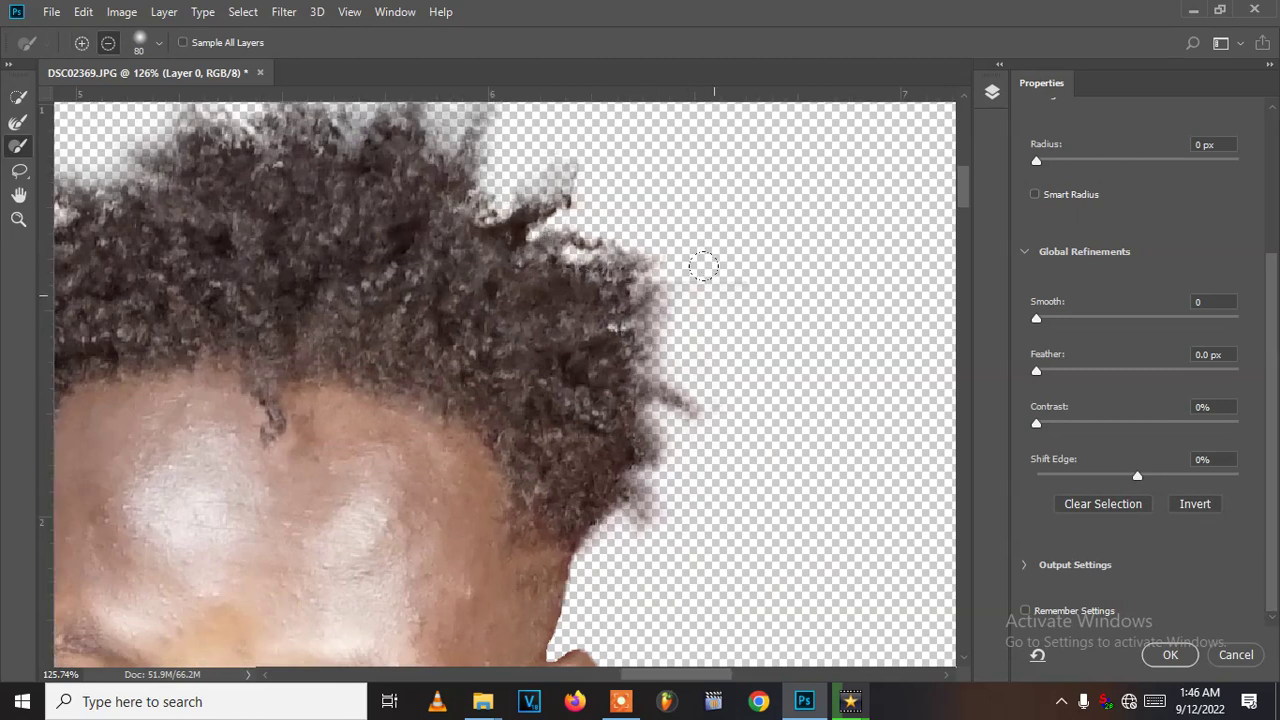
mouse_move(684, 323)
left_mouse_down()
mouse_move(648, 312)
mouse_move(640, 330)
mouse_move(662, 333)
left_mouse_up()
left_click_drag(646, 408, 665, 464)
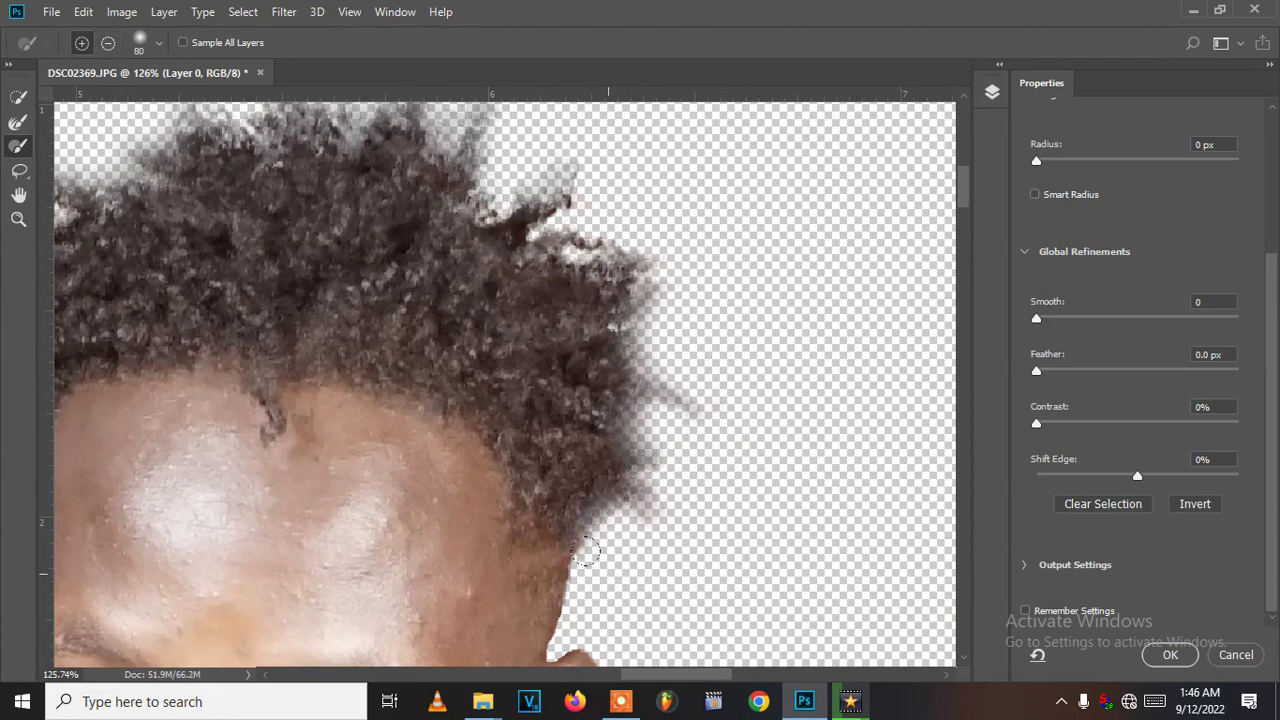
Step: Reduce the brush to 50 px and erase the pale reddish fringe along the left side of the hair to the temple
scroll(423, 380, "down", 3)
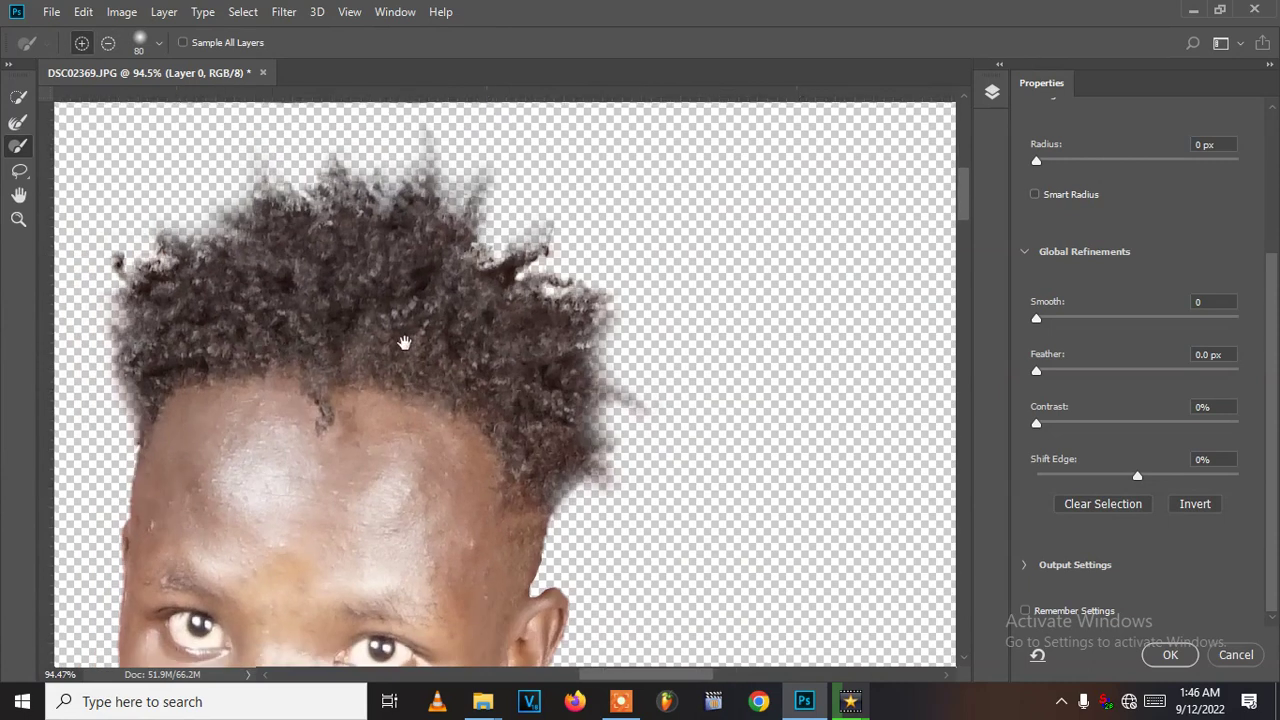
scroll(413, 190, "up", 1)
scroll(413, 190, "up", 2)
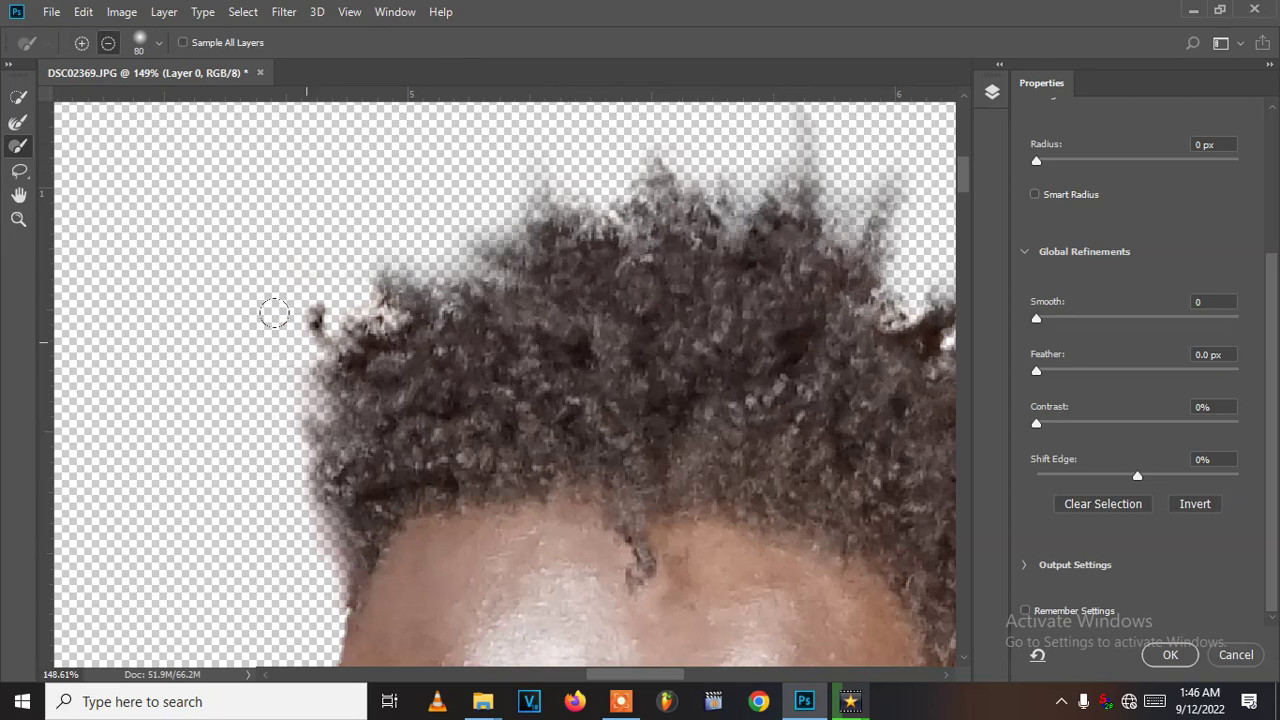
key("alt")
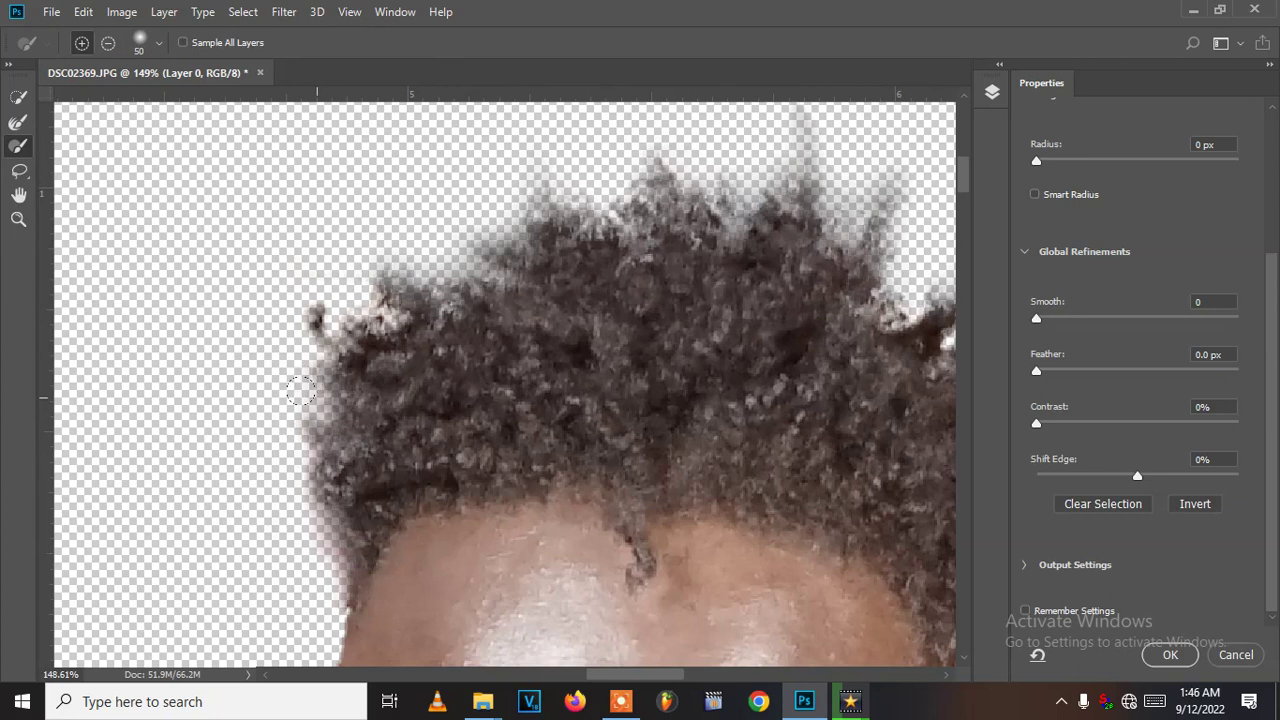
left_click_drag(298, 400, 222, 383)
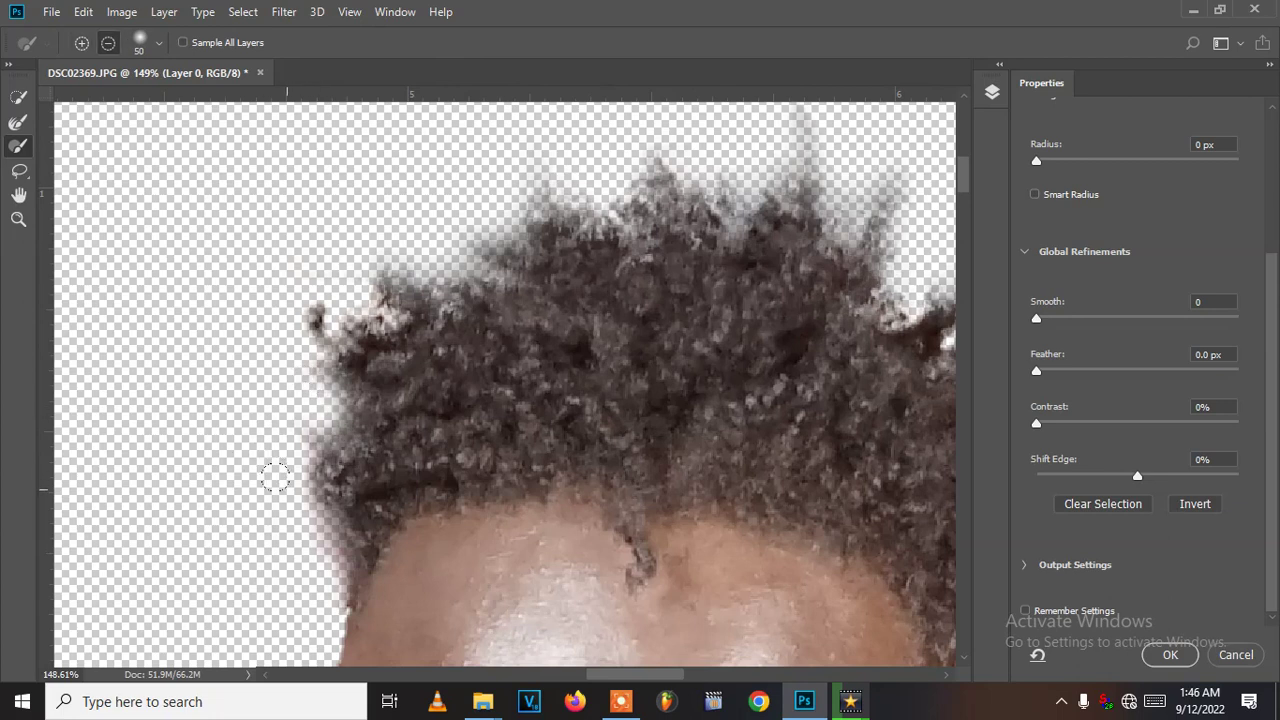
left_click_drag(293, 524, 305, 605)
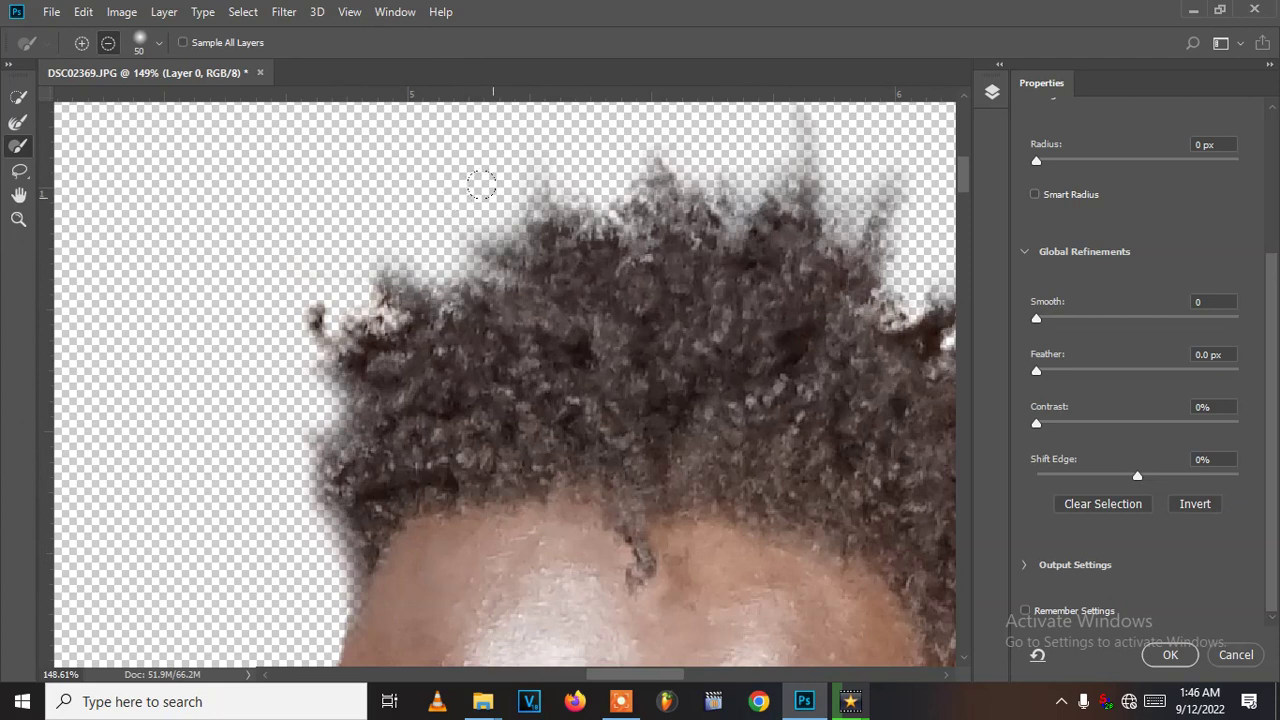
Step: Refine the cutout edge around the ear and down to the jawline with the Refine Edge Brush at 15 px
scroll(256, 378, "down", 5)
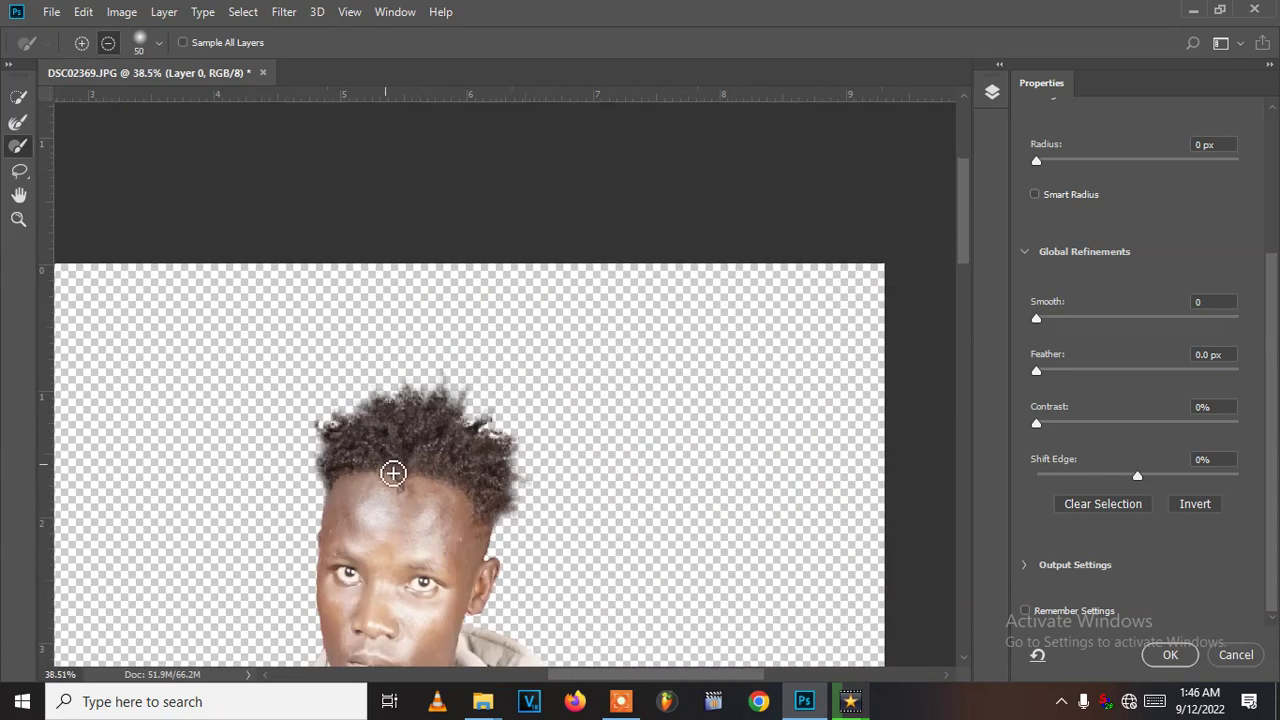
scroll(437, 484, "up", 4)
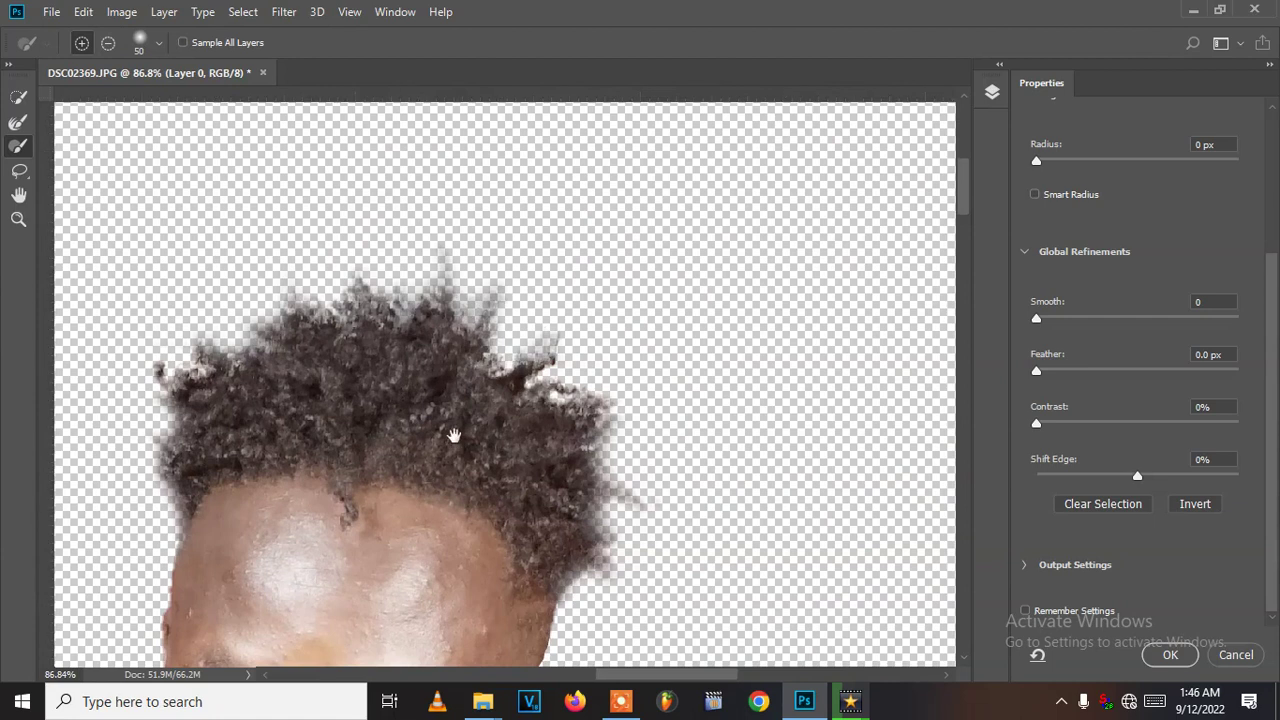
scroll(451, 437, "down", 2)
scroll(449, 517, "down", 1)
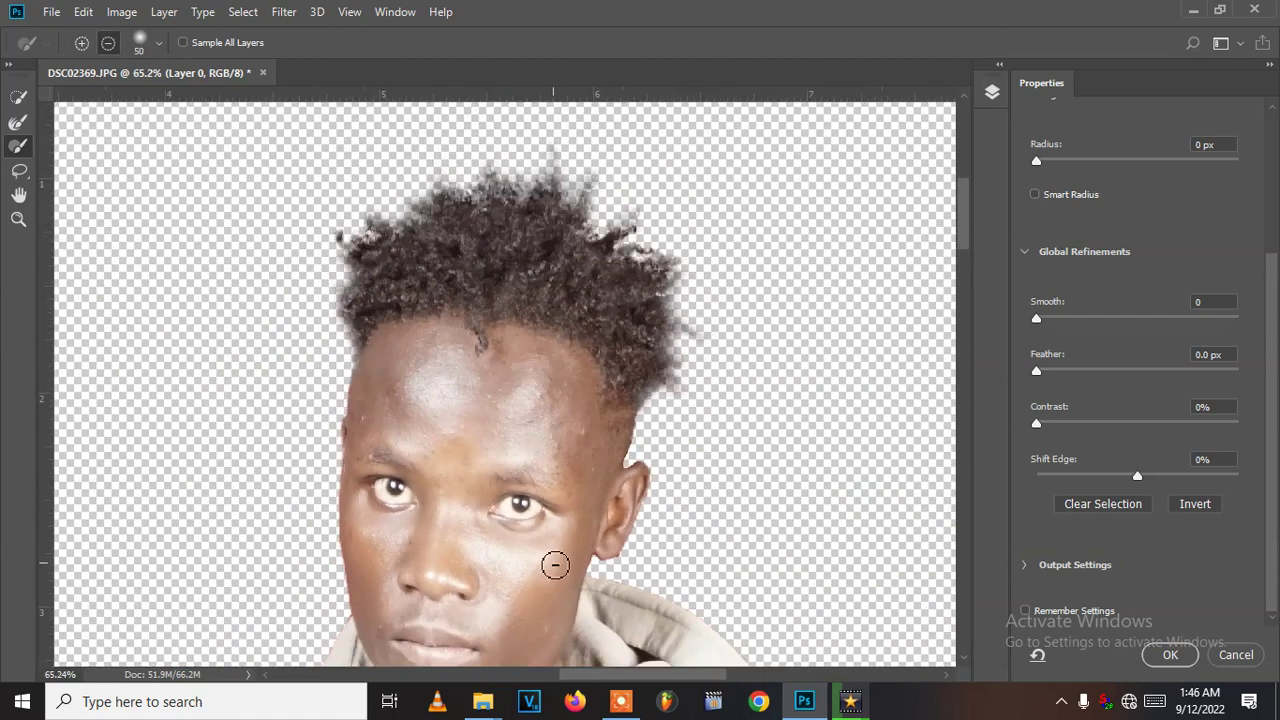
scroll(543, 560, "up", 4)
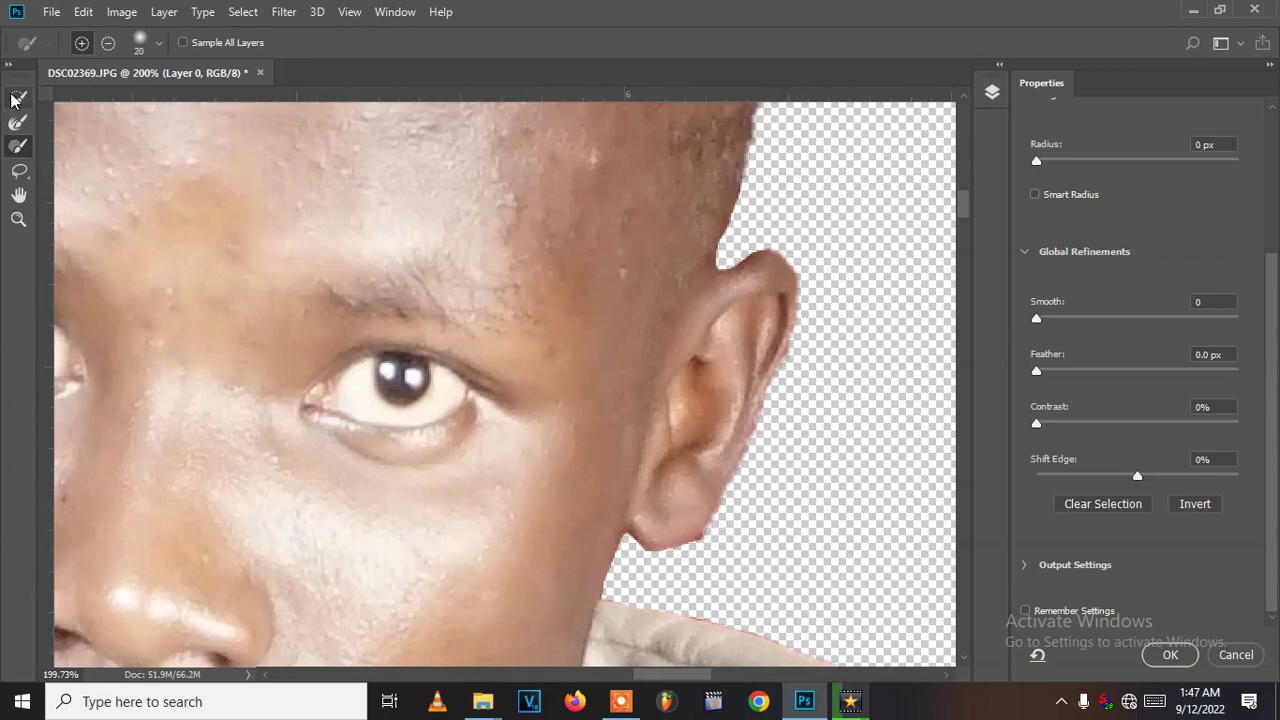
left_click(13, 122)
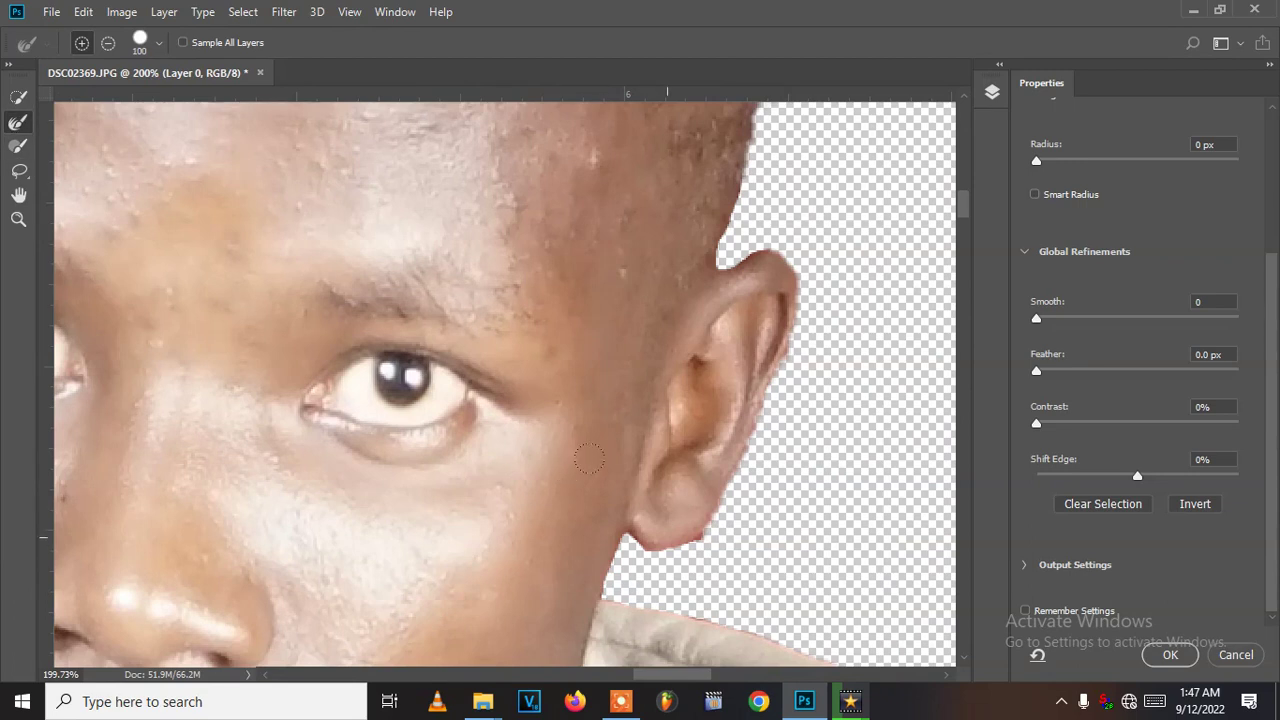
key("bracketleft")
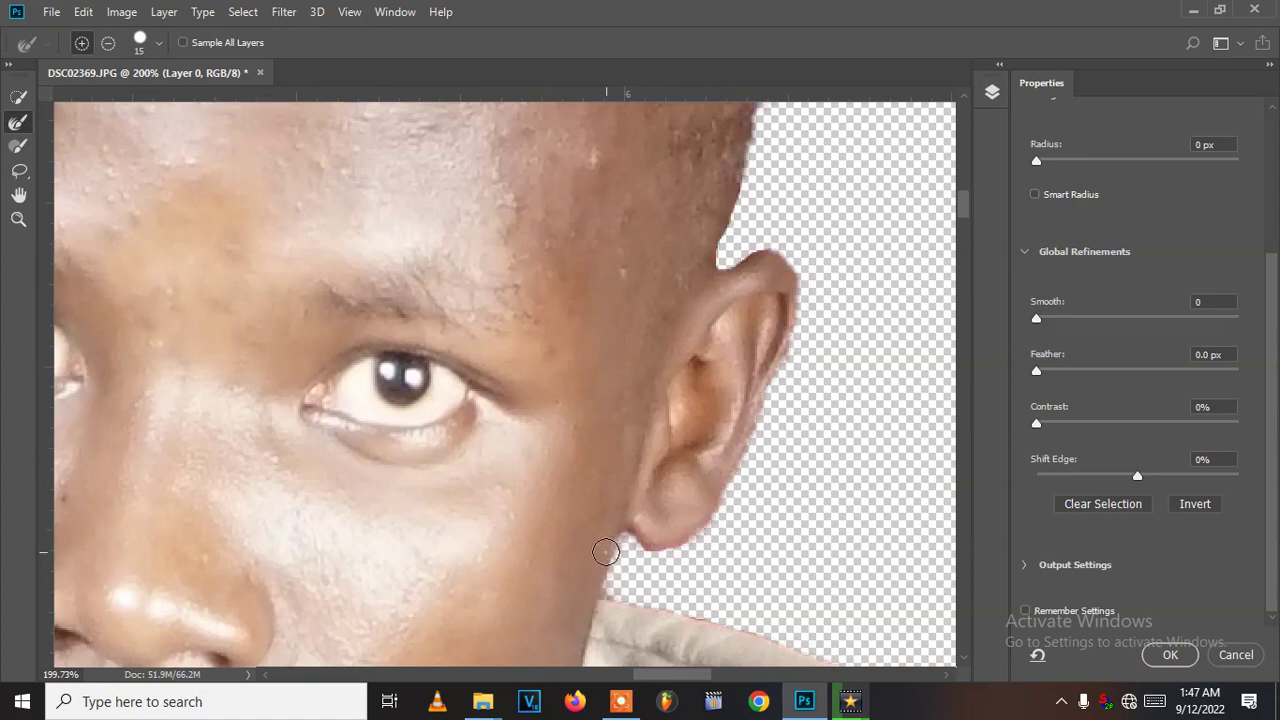
left_click_drag(602, 543, 500, 543)
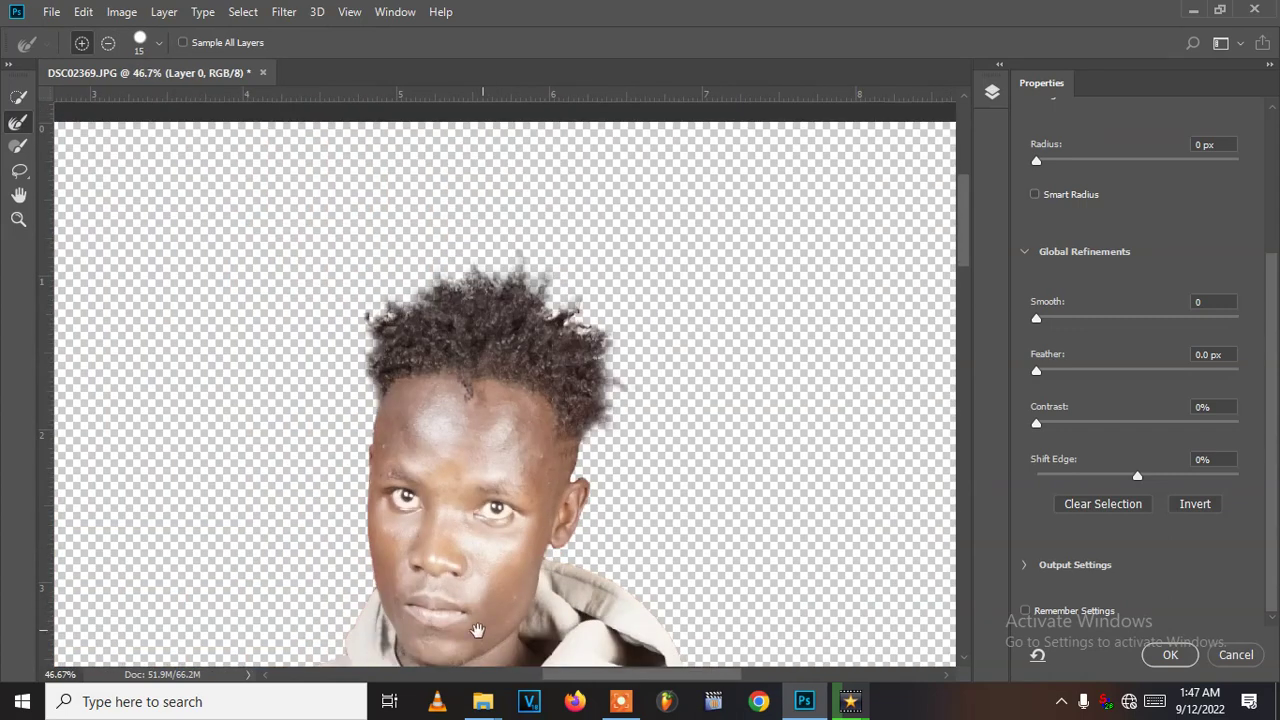
Step: Enlarge the Refine Edge Brush to 30 px and brush the upper frayed threads on the inner side of the large knee rip
scroll(444, 429, "down", 10)
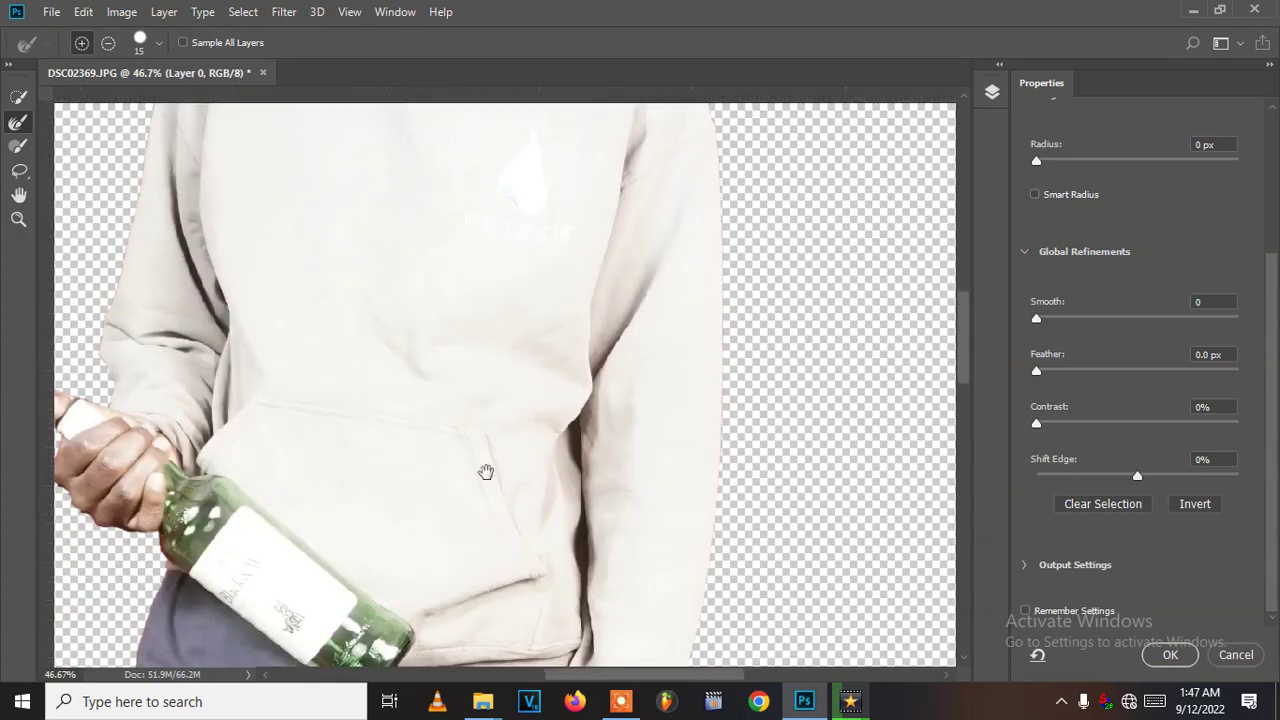
scroll(535, 505, "down", 10)
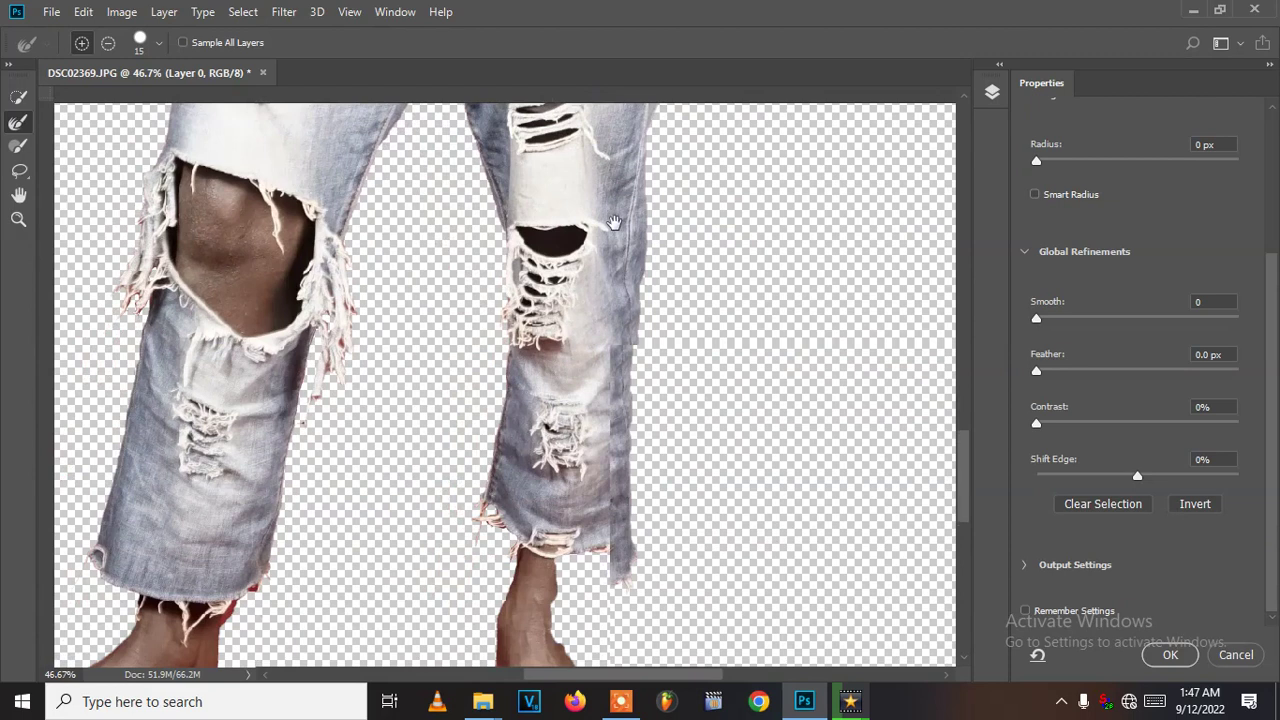
scroll(342, 340, "up", 6)
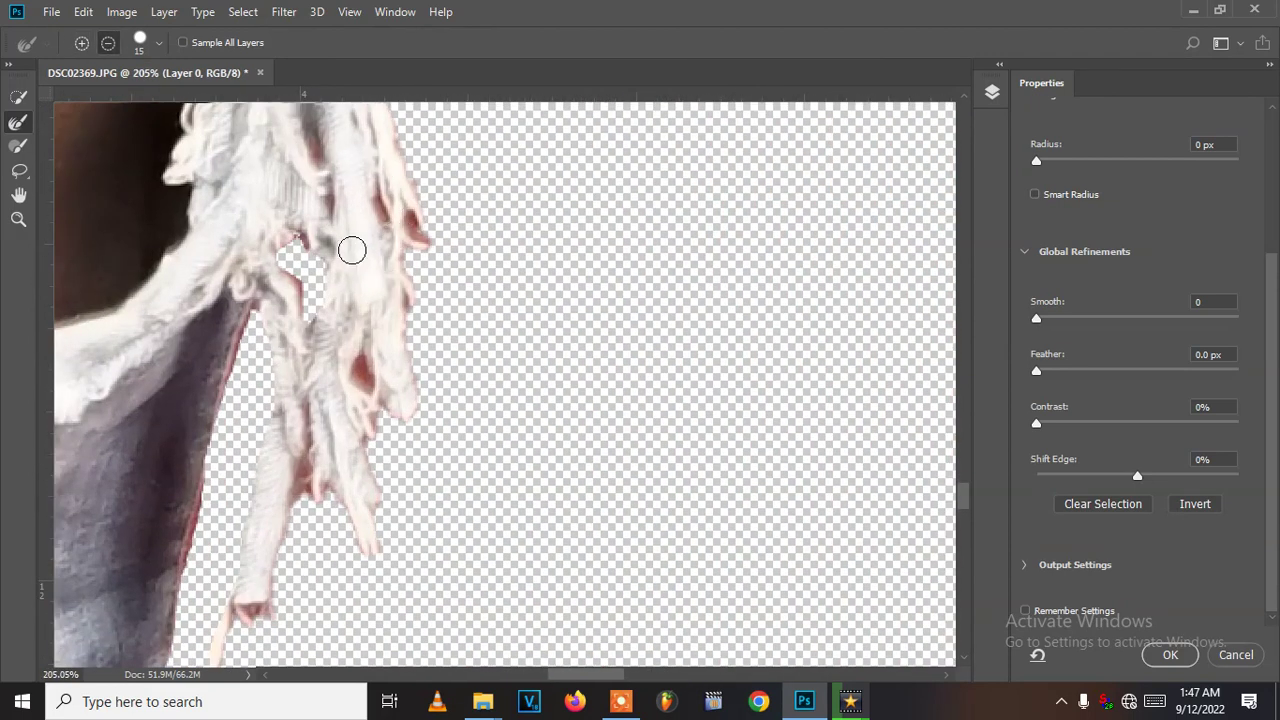
key("bracketright")
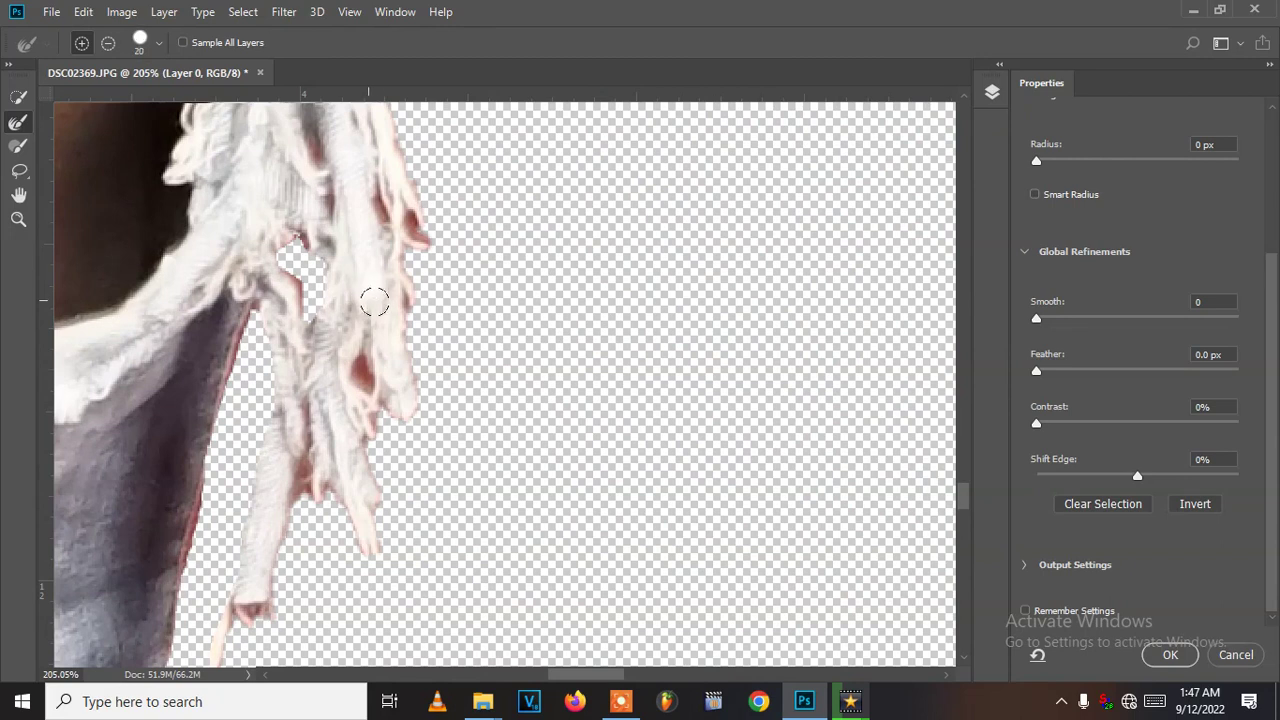
scroll(375, 270, "up", 5)
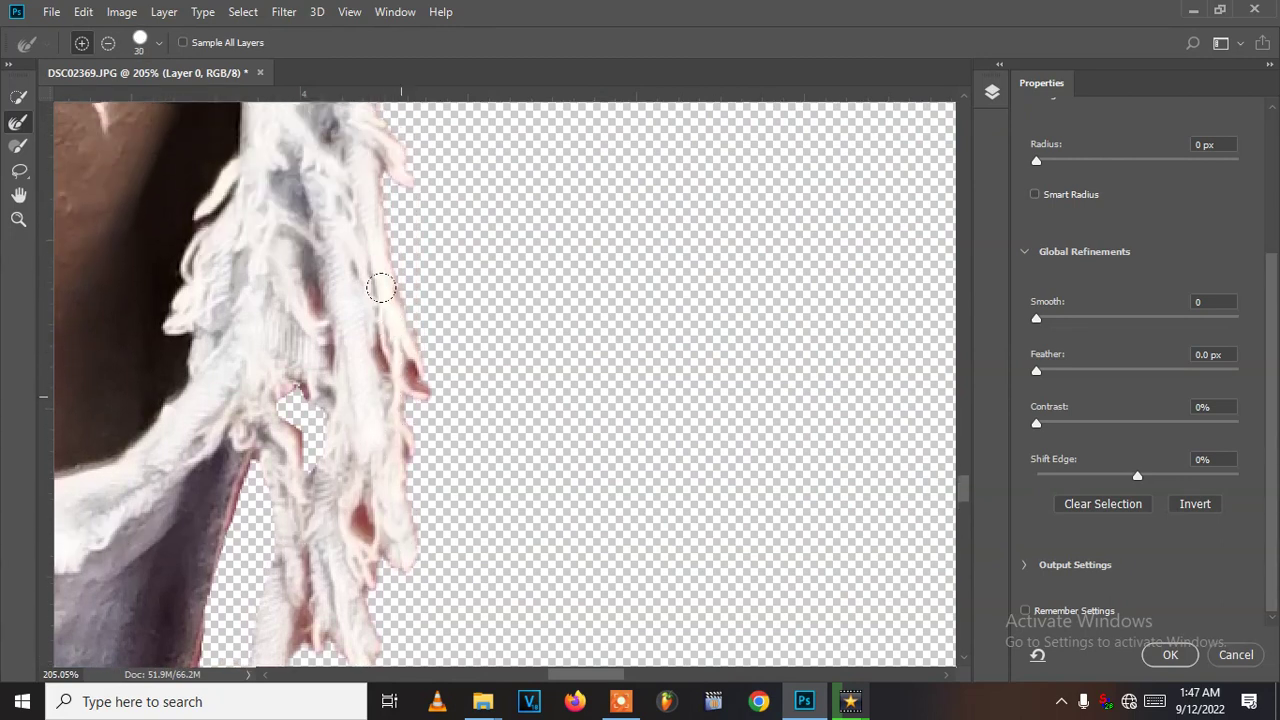
scroll(340, 210, "up", 1)
left_click_drag(366, 191, 359, 240)
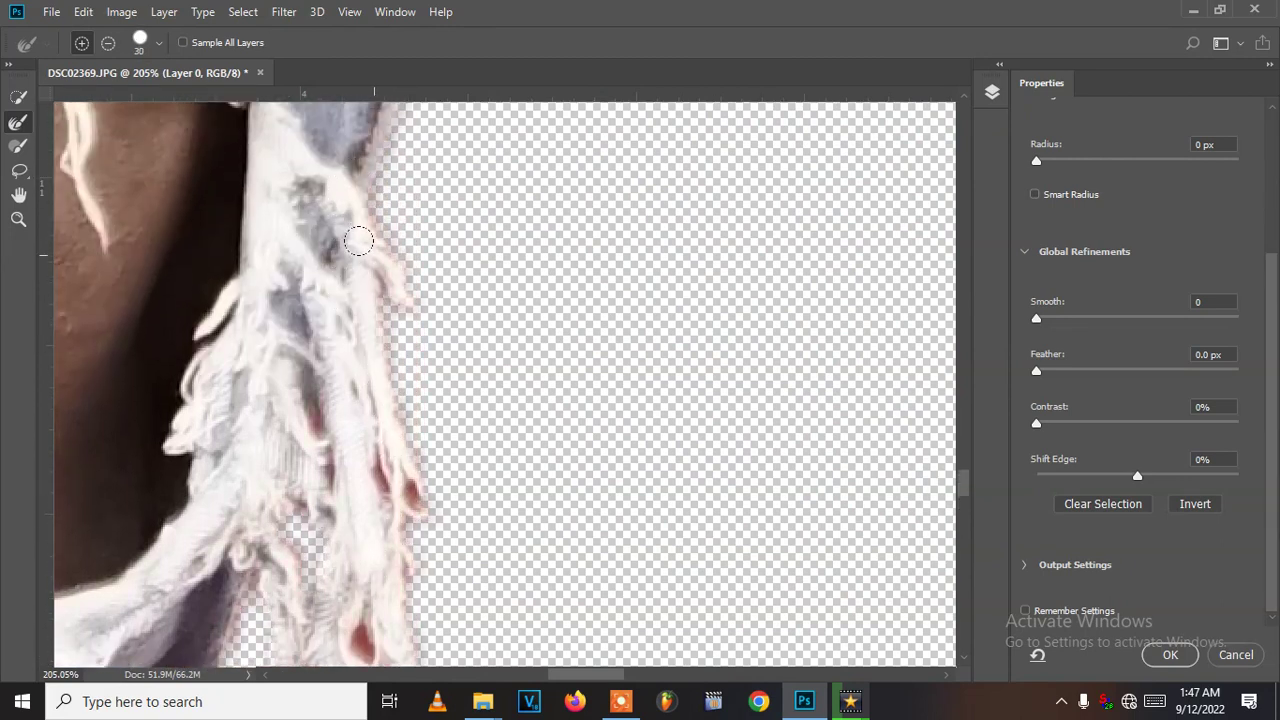
left_click(383, 478)
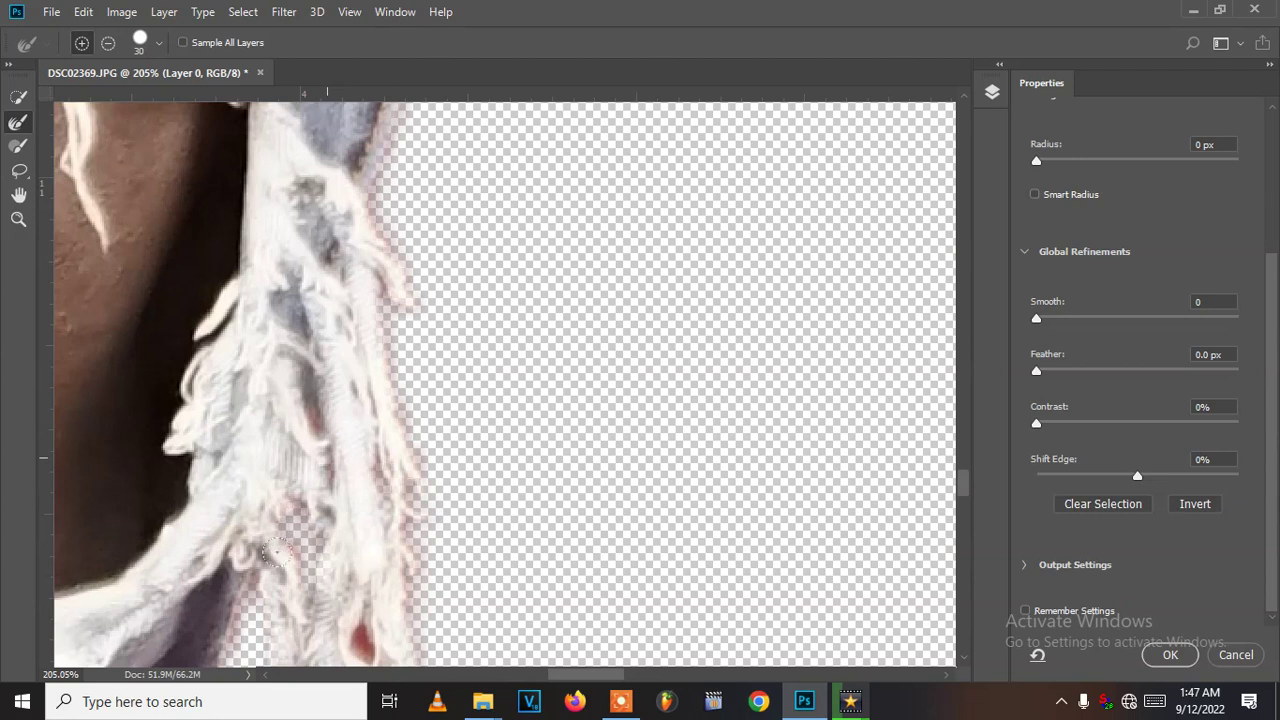
Step: Refine the gaps between the lower hanging threads of the large knee rip and the adjacent inner trouser edge
left_click_drag(285, 553, 320, 570)
scroll(323, 568, "down", 8)
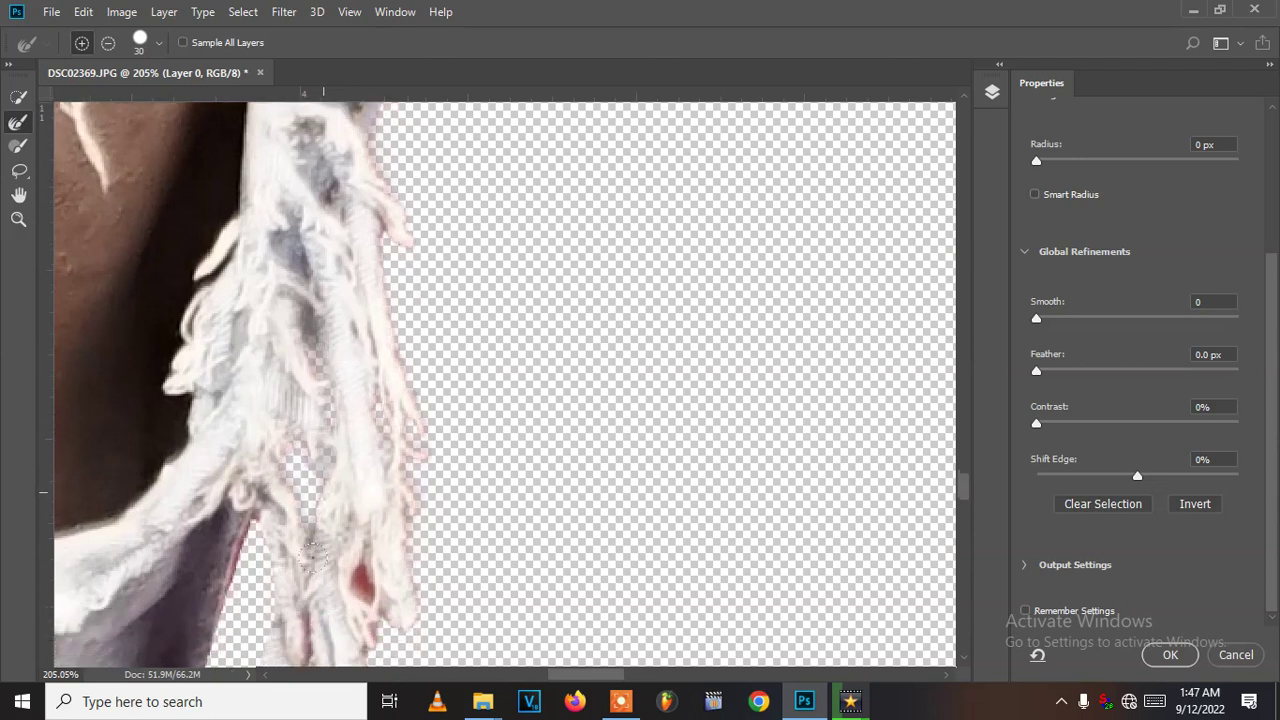
left_click_drag(345, 394, 360, 471)
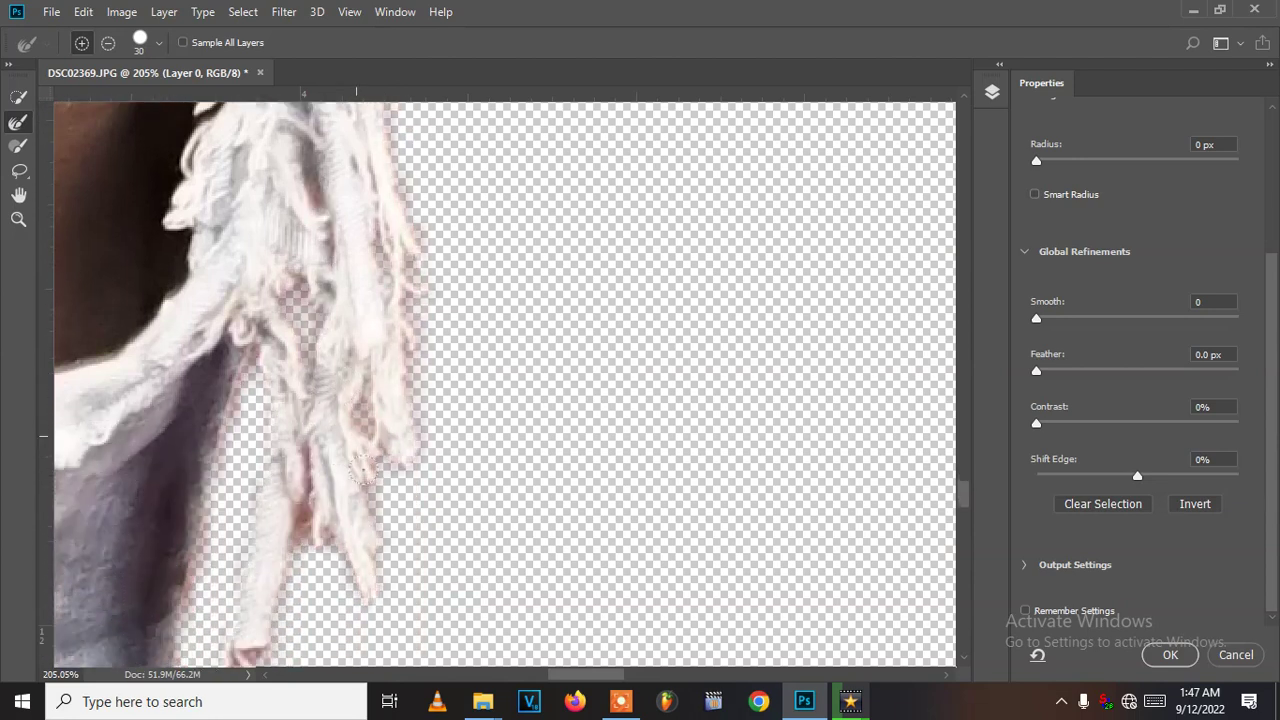
left_click_drag(298, 516, 299, 441)
left_click_drag(334, 523, 291, 505)
left_click_drag(337, 543, 272, 638)
mouse_move(236, 375)
left_mouse_down()
mouse_move(240, 345)
mouse_move(186, 568)
mouse_move(244, 522)
mouse_move(258, 561)
left_mouse_up()
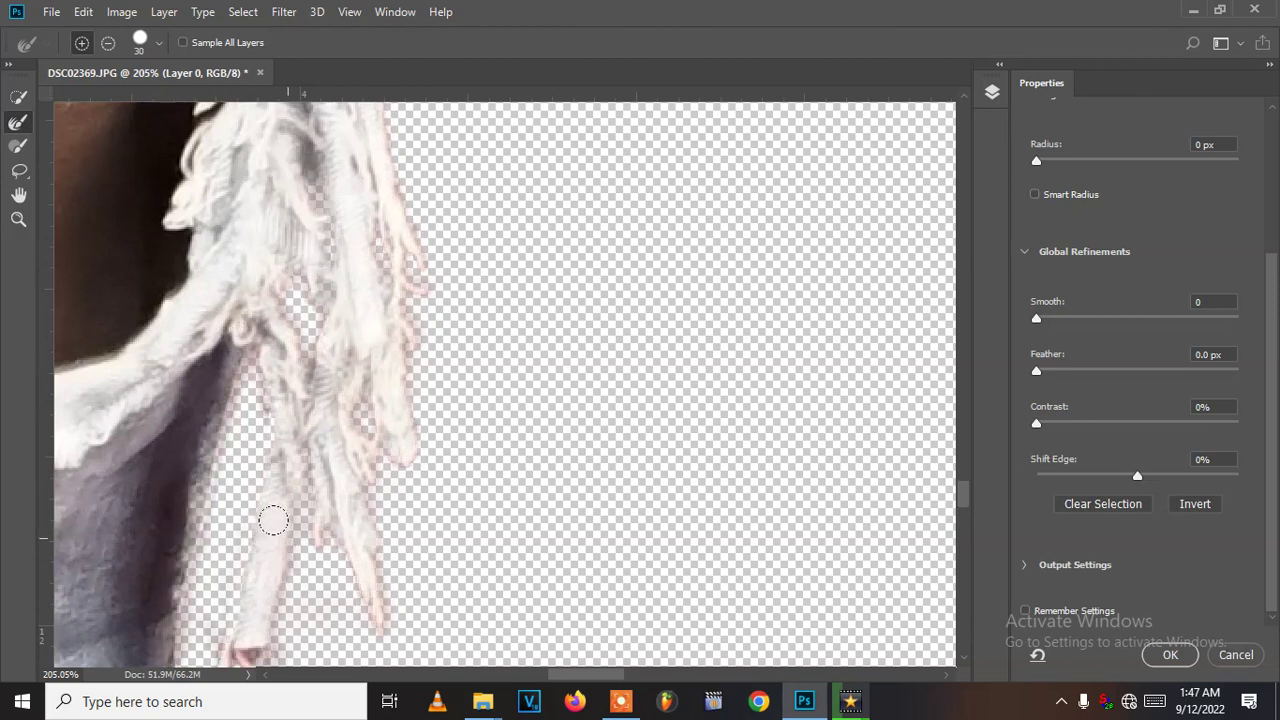
Step: Refine the lowest dangling thread beside the knee rip and clear the dark red remnants around its ends
scroll(284, 563, "down", 3)
scroll(335, 459, "up", 3)
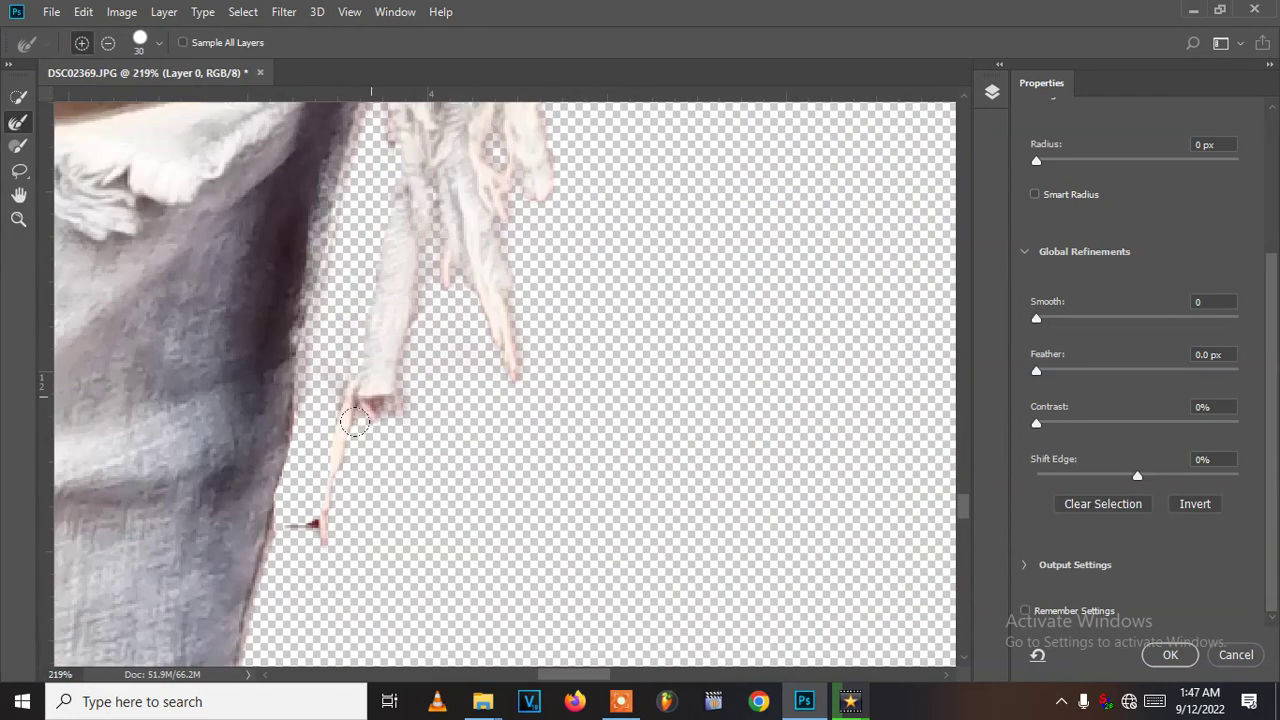
left_click_drag(355, 422, 375, 392)
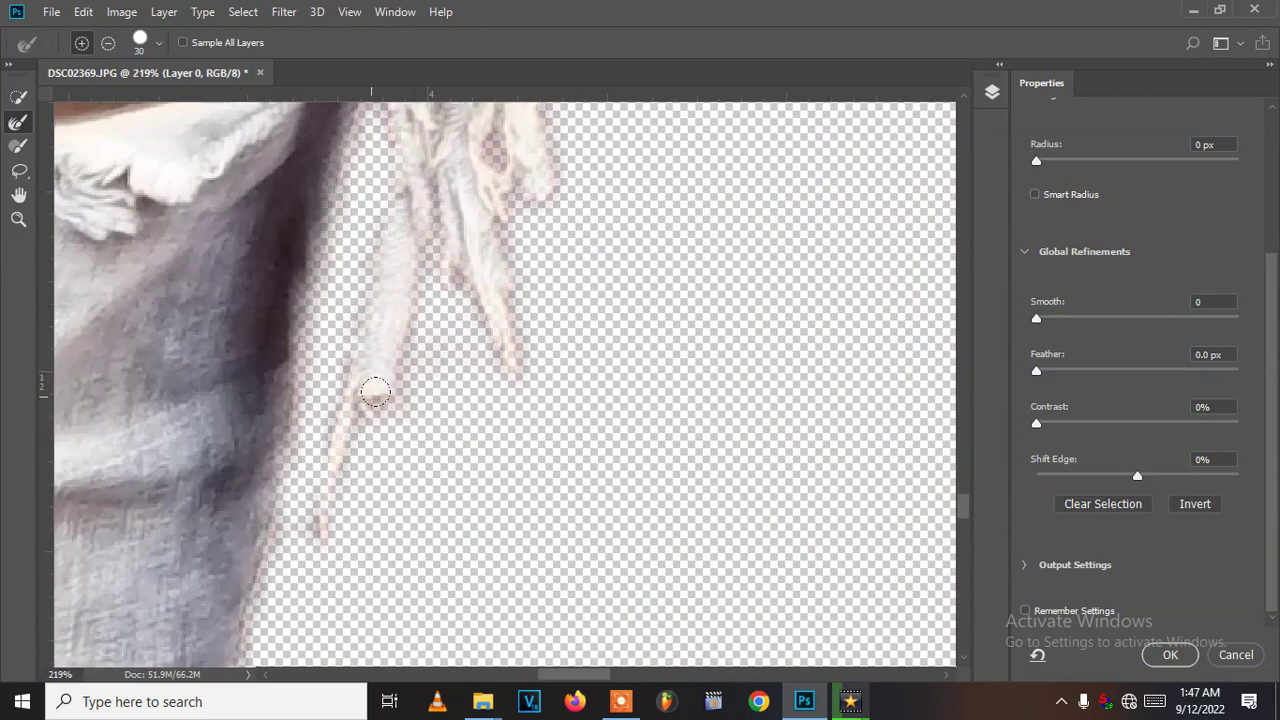
left_click_drag(301, 528, 300, 571)
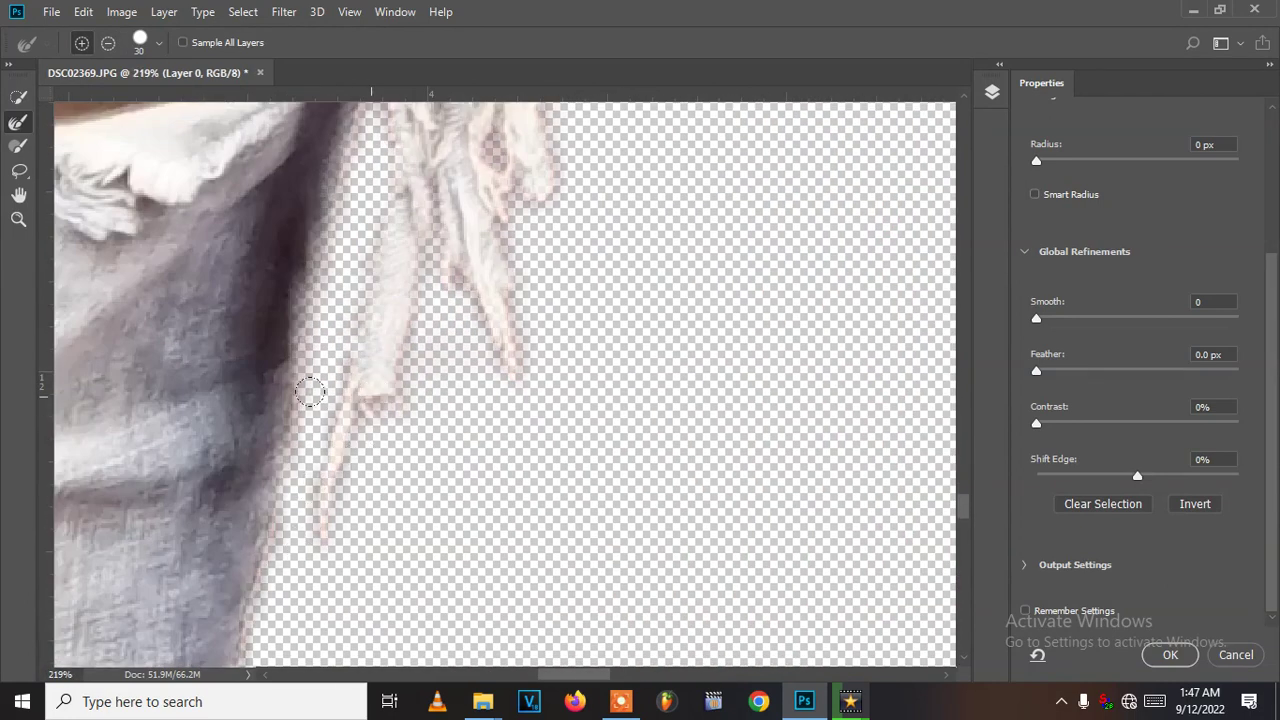
Step: Refine the frayed threads on the outer side of the large knee rip and the trouser edge below them
scroll(335, 387, "down", 6)
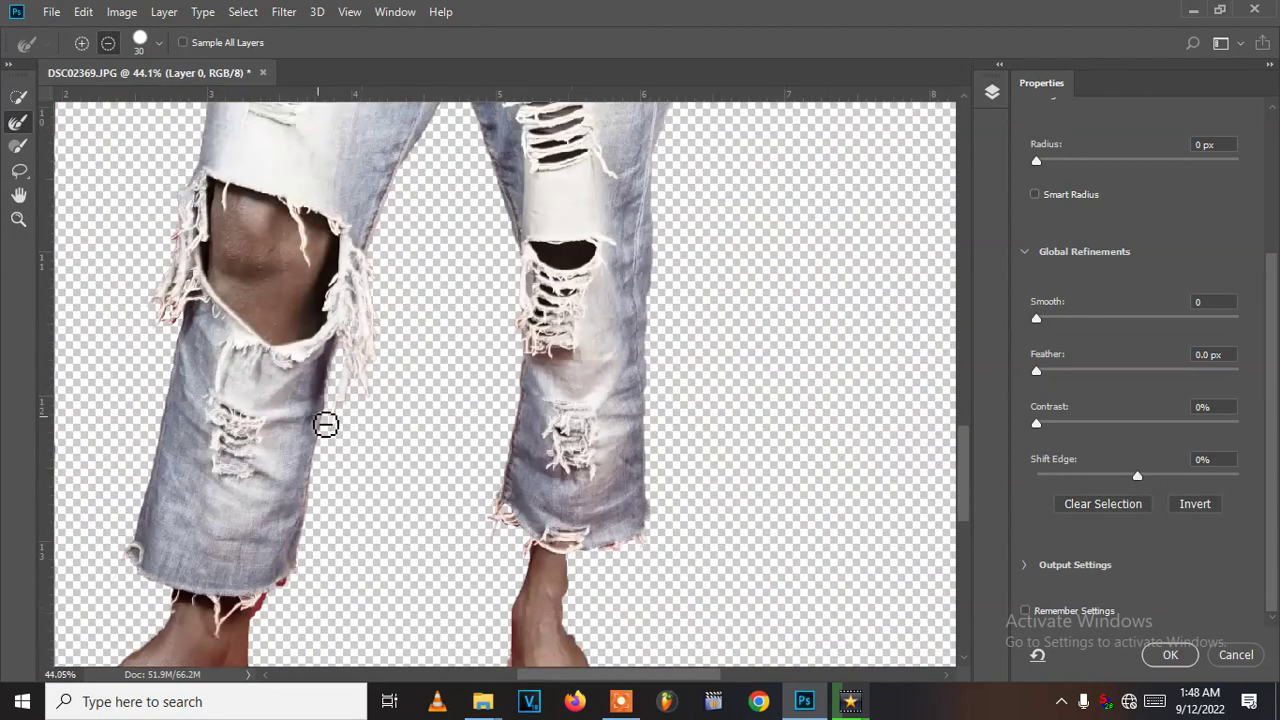
scroll(145, 310, "up", 5)
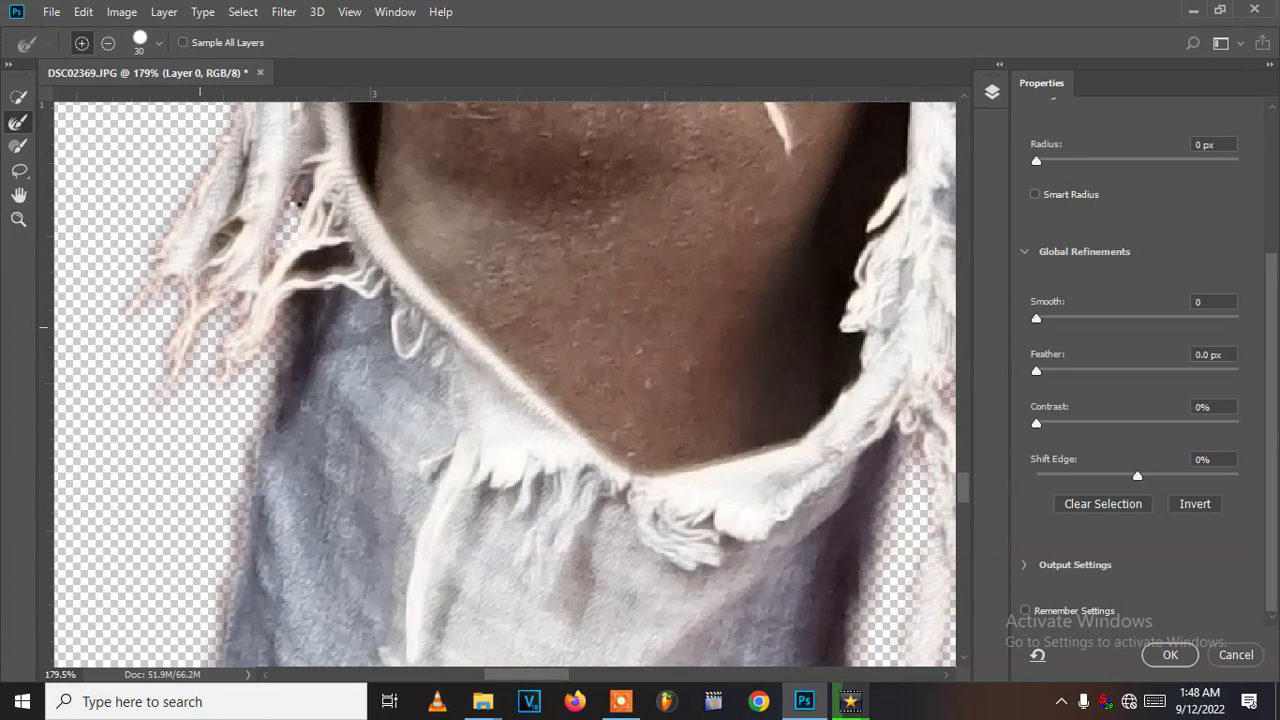
mouse_move(284, 187)
left_mouse_down()
mouse_move(278, 238)
mouse_move(252, 278)
left_mouse_up()
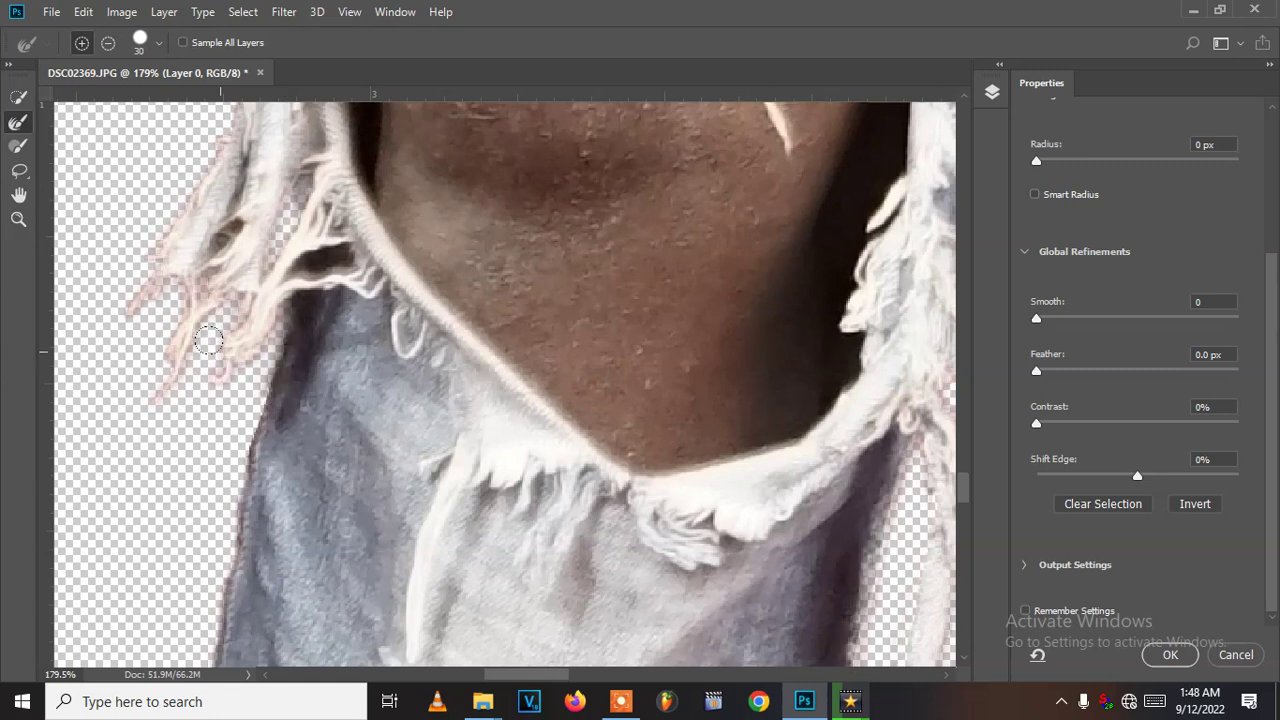
Step: Refine the edges of the other trouser leg and the frayed threads along its hem at the ankle
scroll(214, 364, "down", 6, "alt")
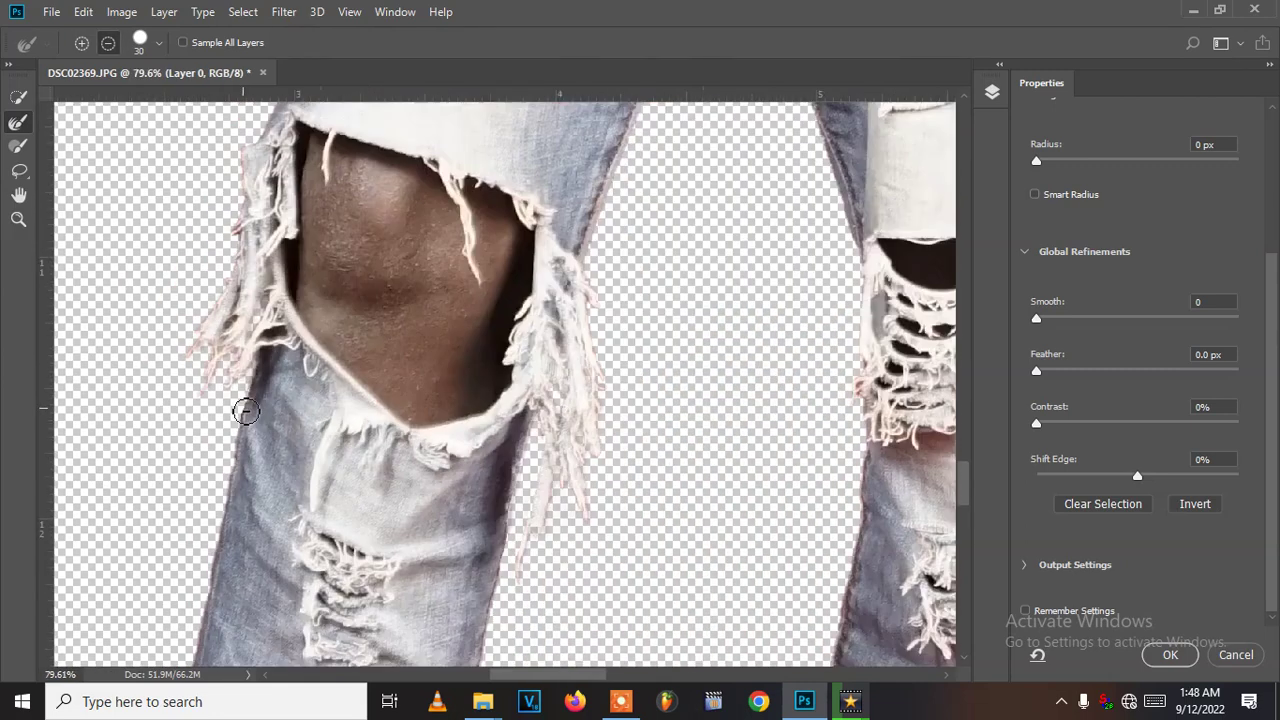
scroll(614, 477, "up", 4, "alt")
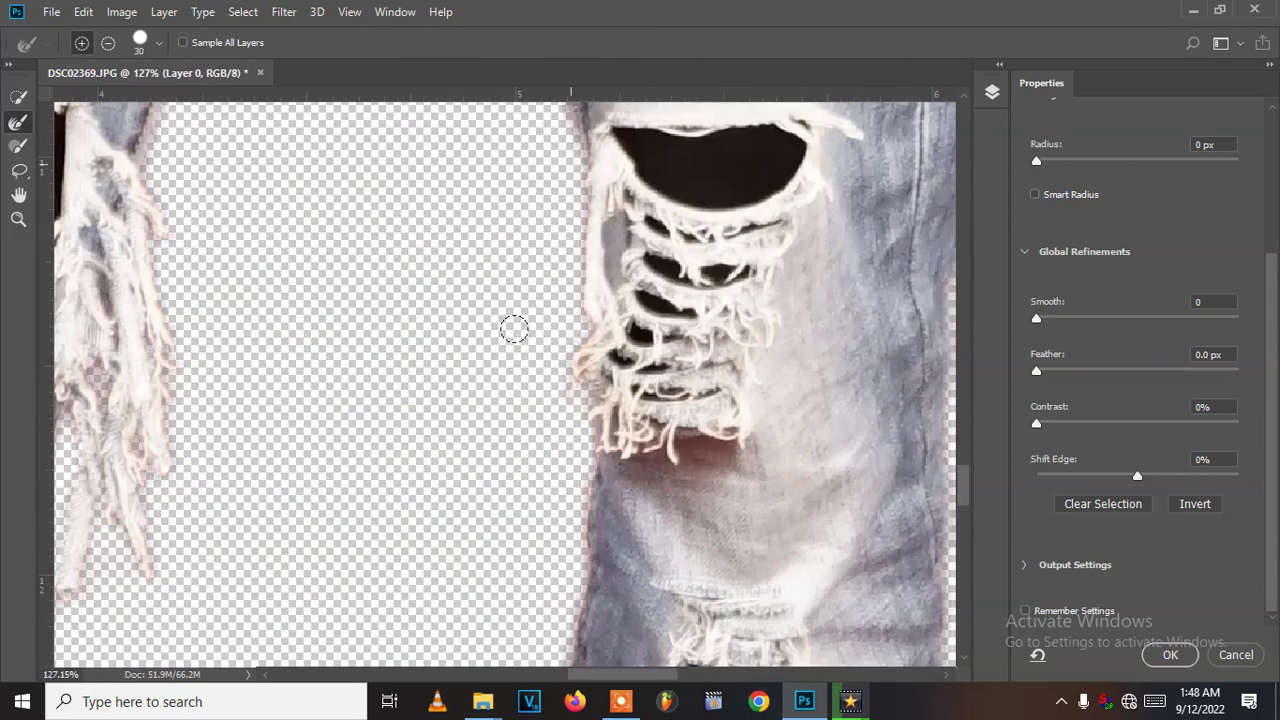
scroll(580, 529, "down", 1, "alt")
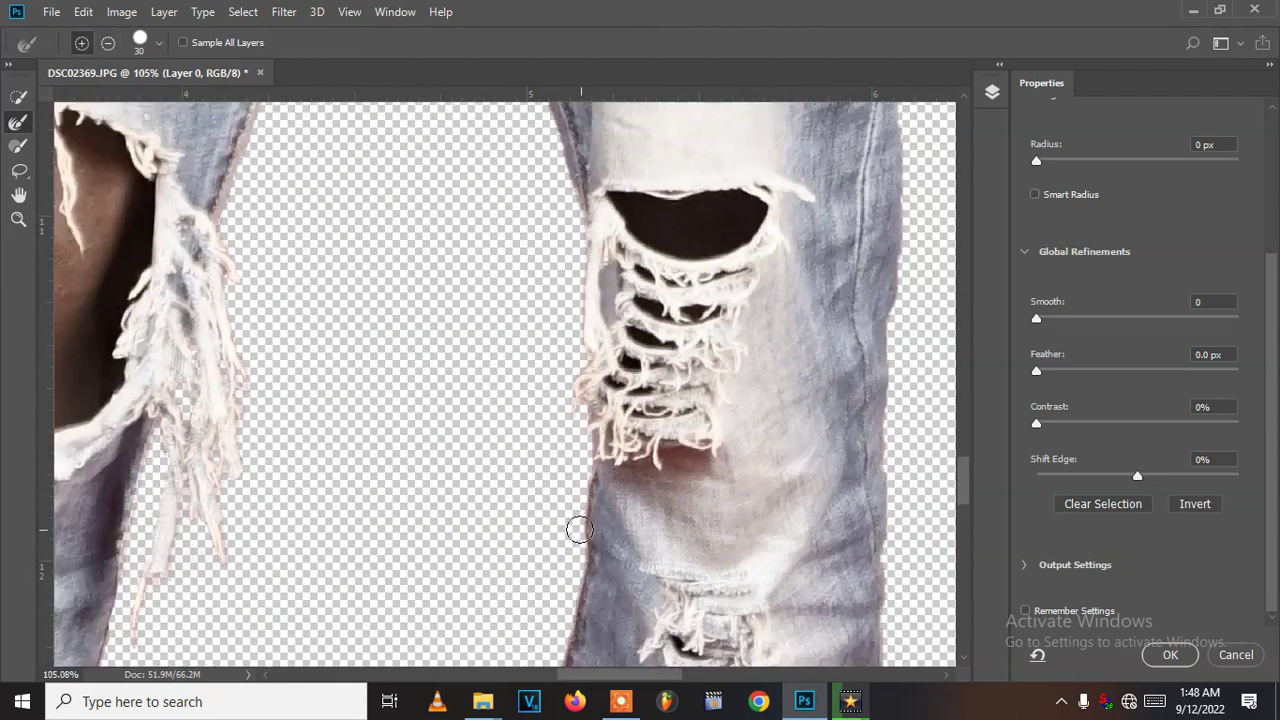
left_click_drag(607, 595, 543, 209)
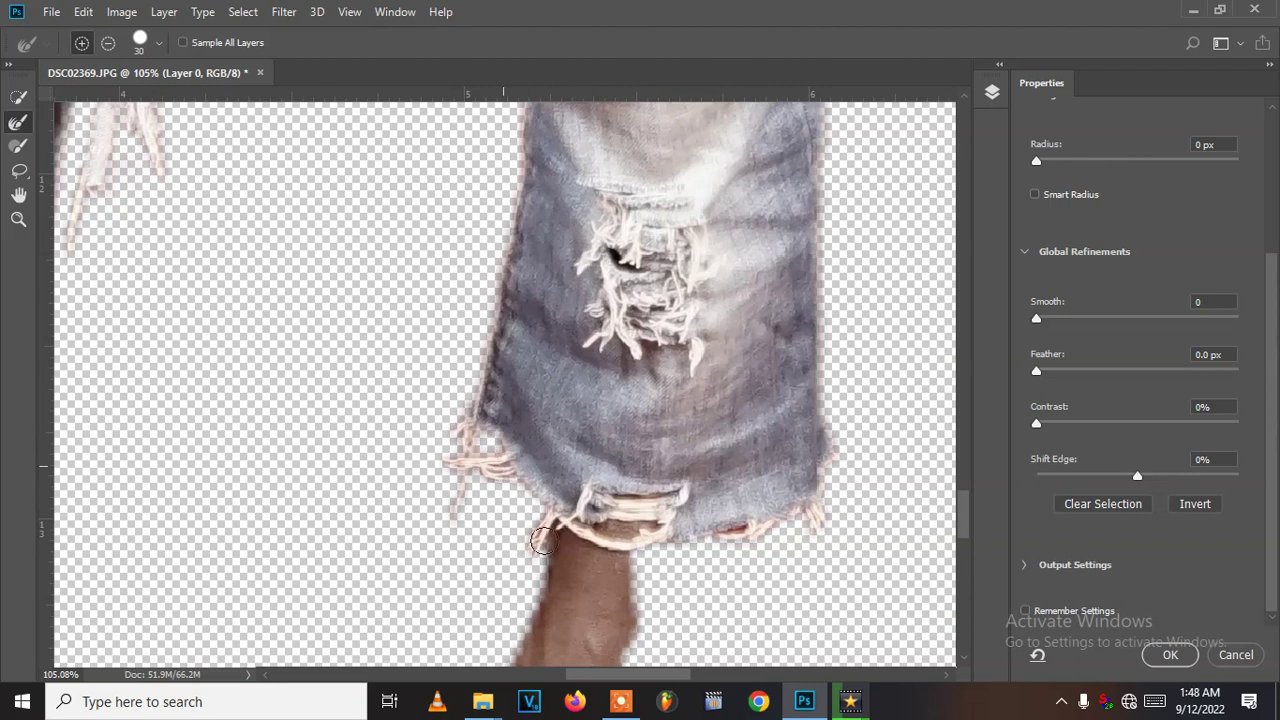
left_click_drag(528, 557, 541, 553)
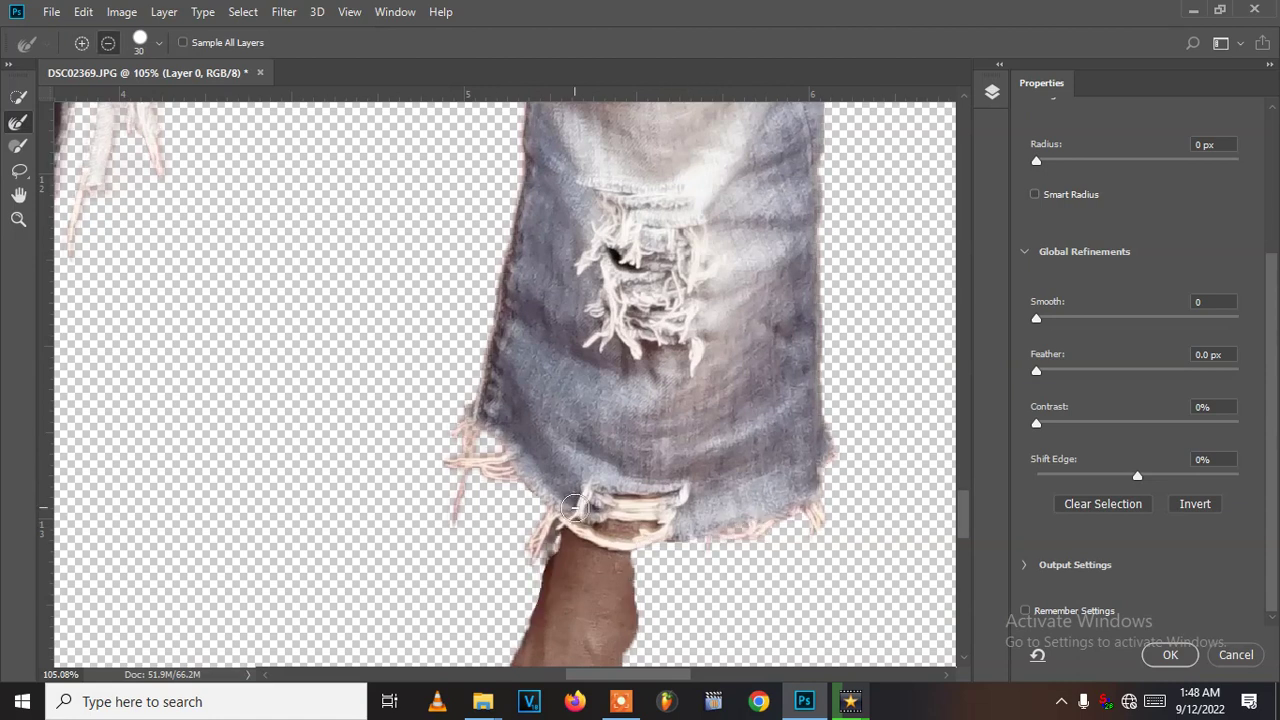
Step: Brush away the red background remnants around the frayed hem of the left-hand trouser leg
scroll(572, 507, "down", 10)
scroll(598, 604, "down", 5)
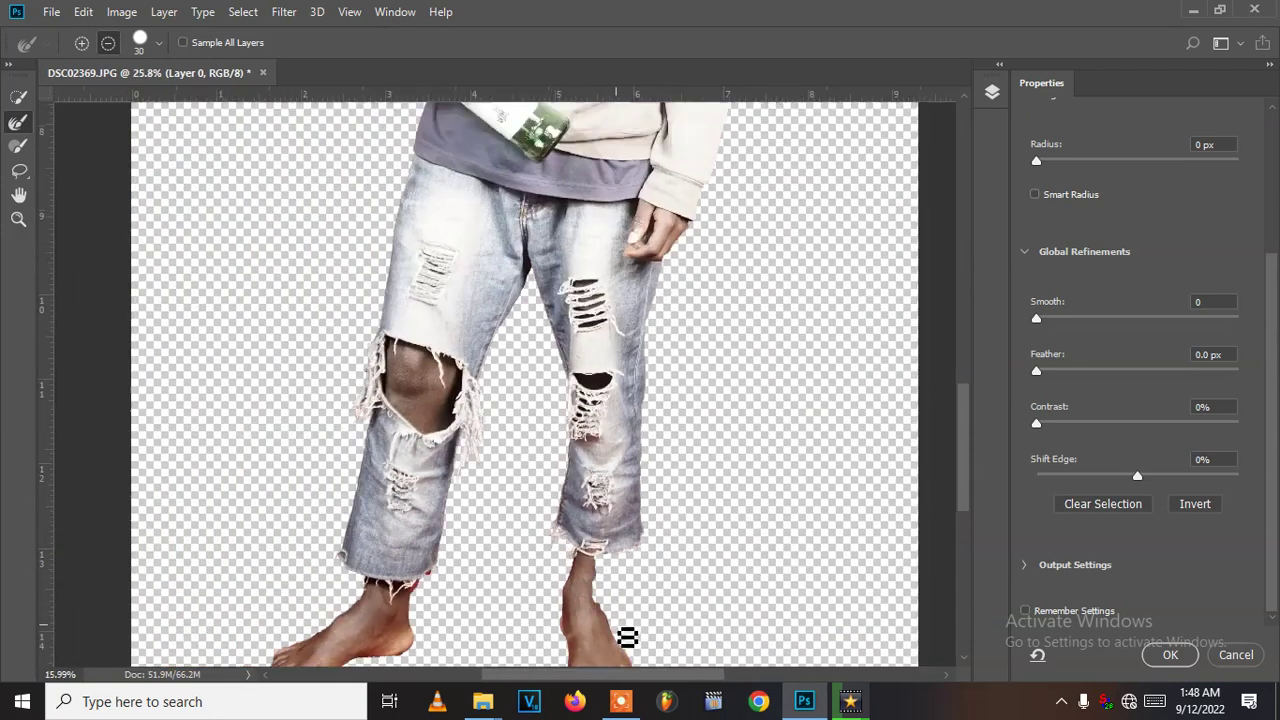
scroll(558, 569, "up", 6)
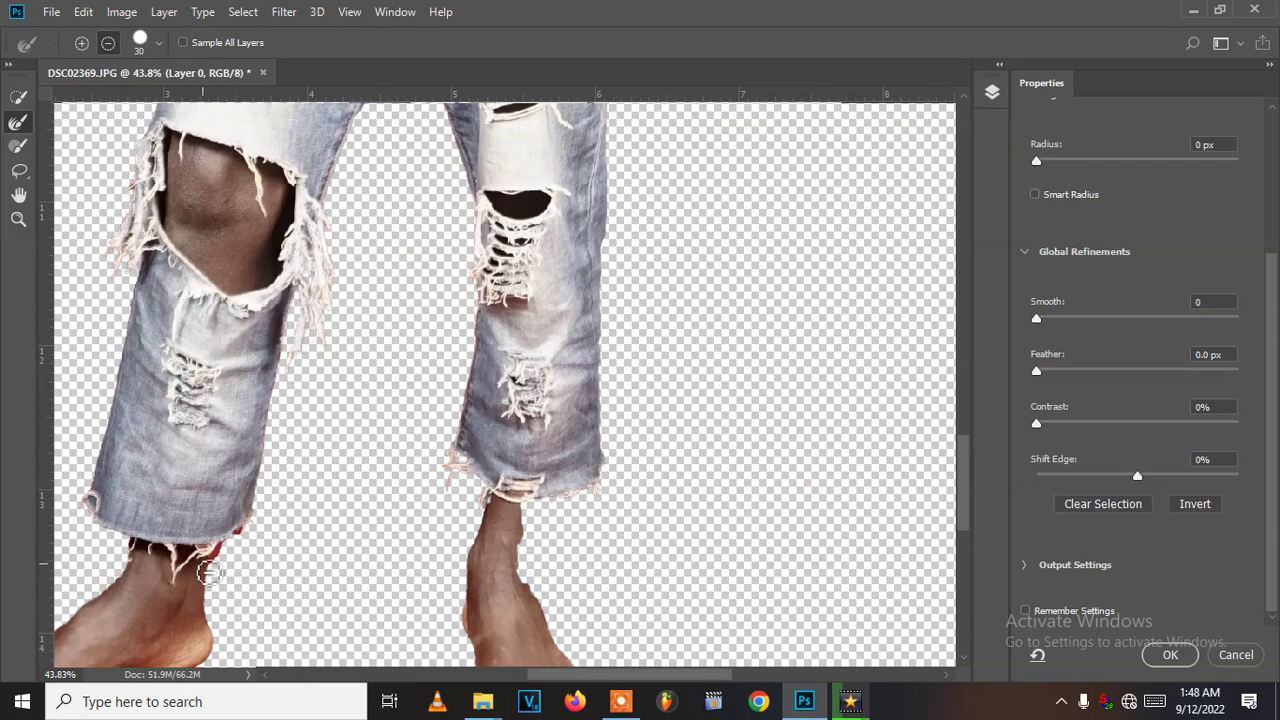
scroll(240, 545, "up", 4)
mouse_move(228, 533)
left_mouse_down()
mouse_move(298, 474)
mouse_move(281, 490)
left_mouse_up()
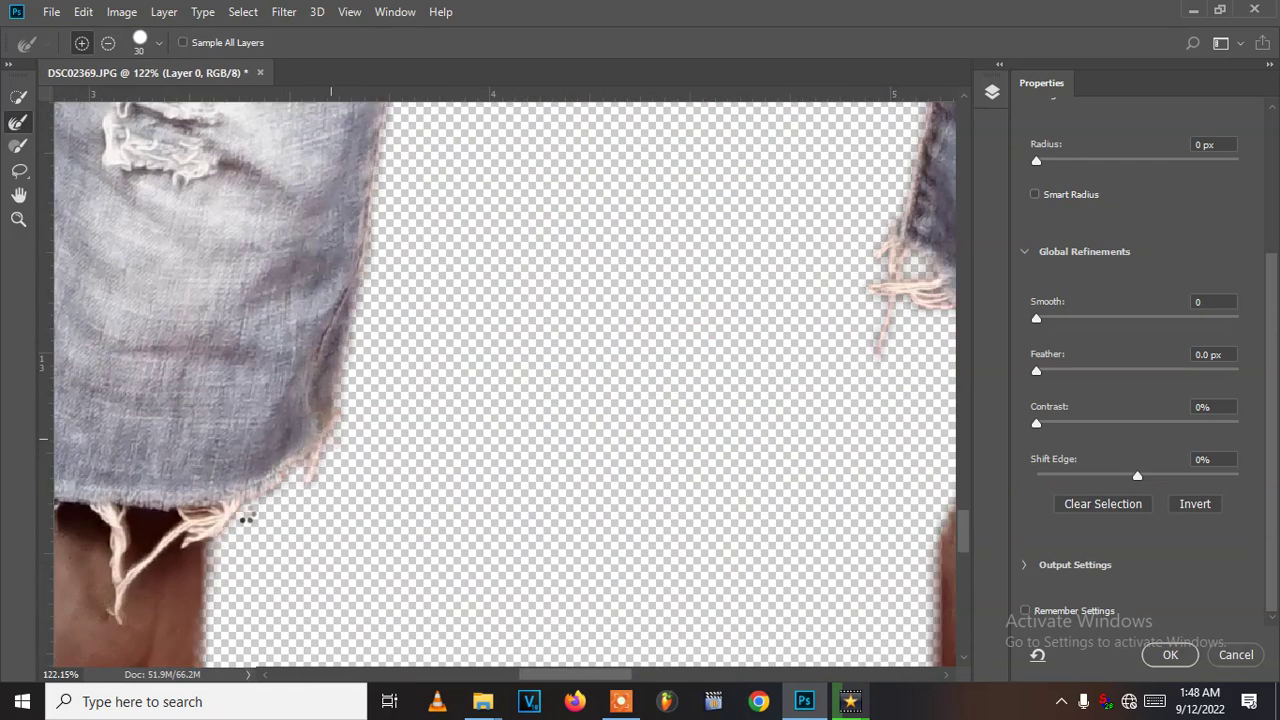
Step: Check both lower legs and feet, and apply the Select and Mask refinements
scroll(260, 496, "down", 4)
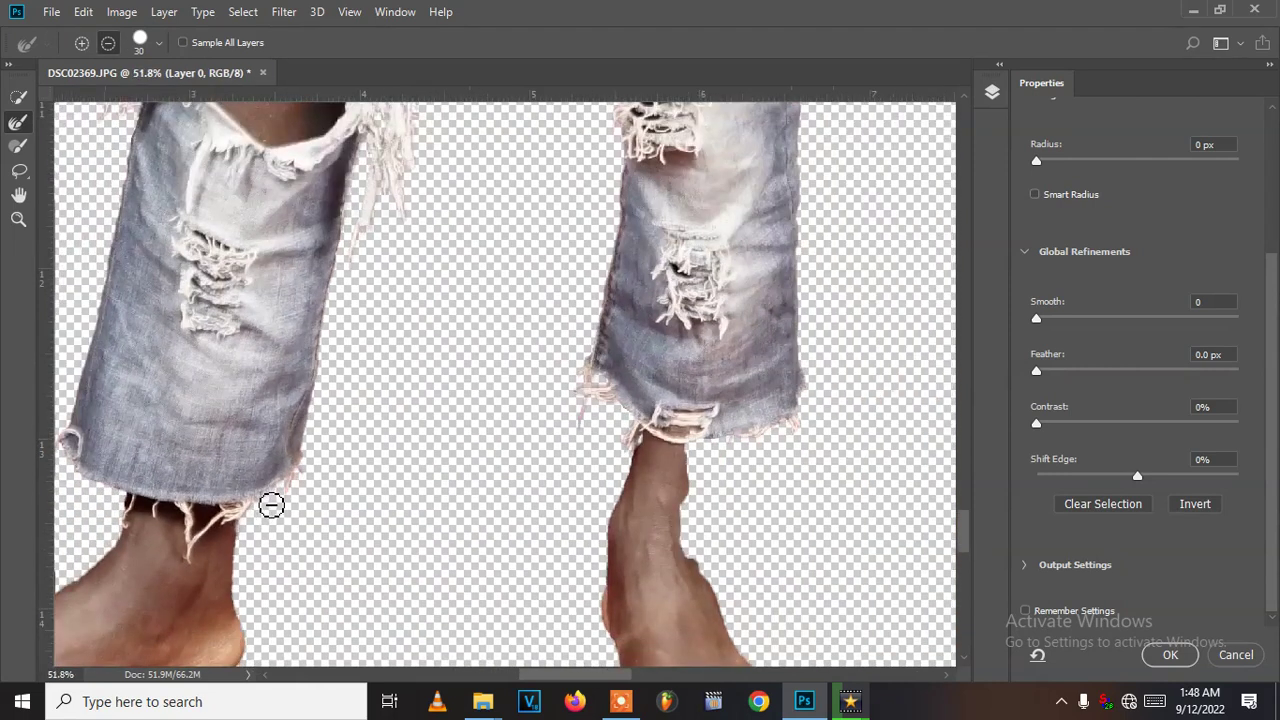
scroll(309, 505, "down", 1)
scroll(434, 537, "down", 2)
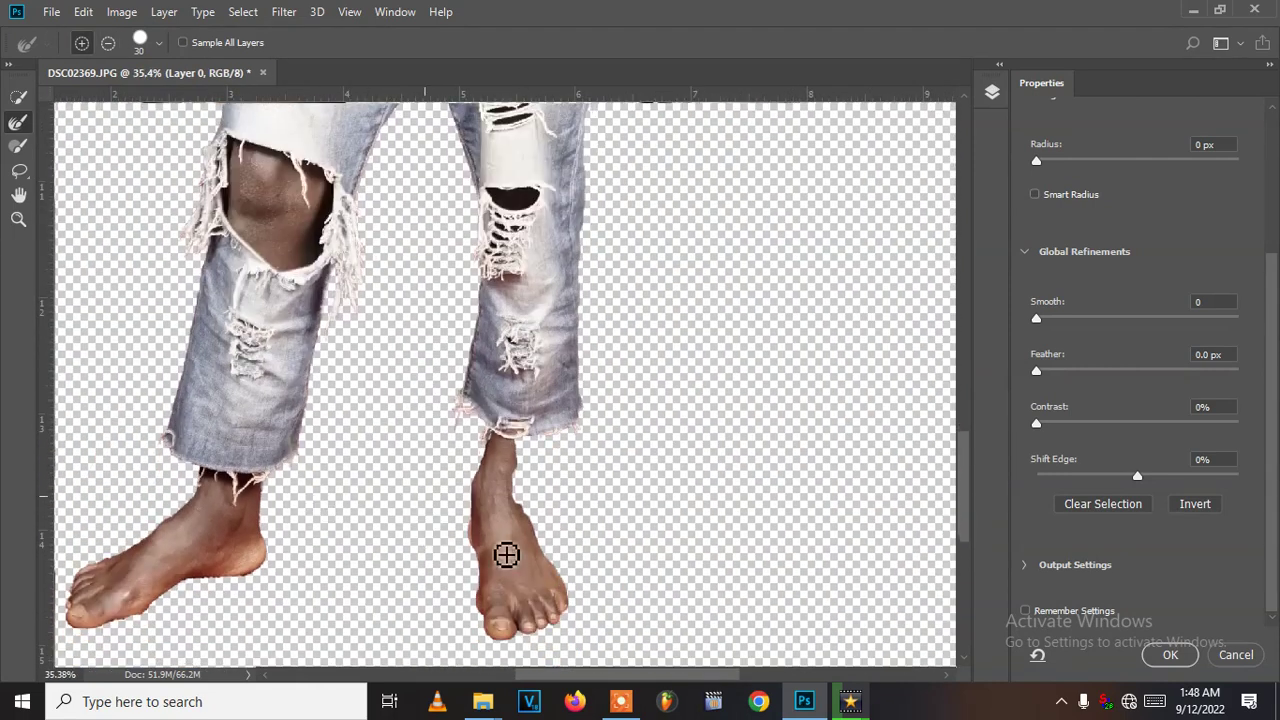
left_click(1170, 655)
Step: Add the missed strip along the ankle below the right-hand trouser hem to the selection with a size 60 Quick Selection brush
scroll(557, 414, "up", 3)
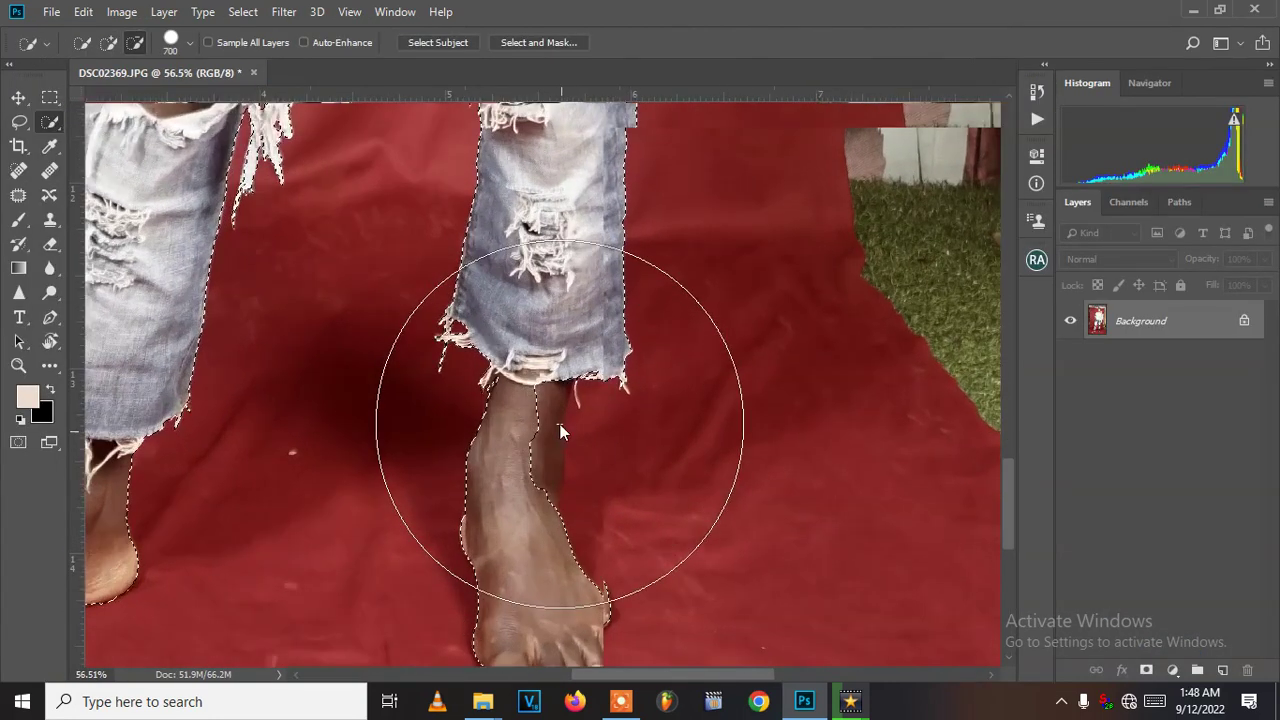
key("bracketleft")
key("bracketleft")
key("bracketleft")
key("bracketleft")
key("bracketleft")
key("bracketleft")
key("bracketleft")
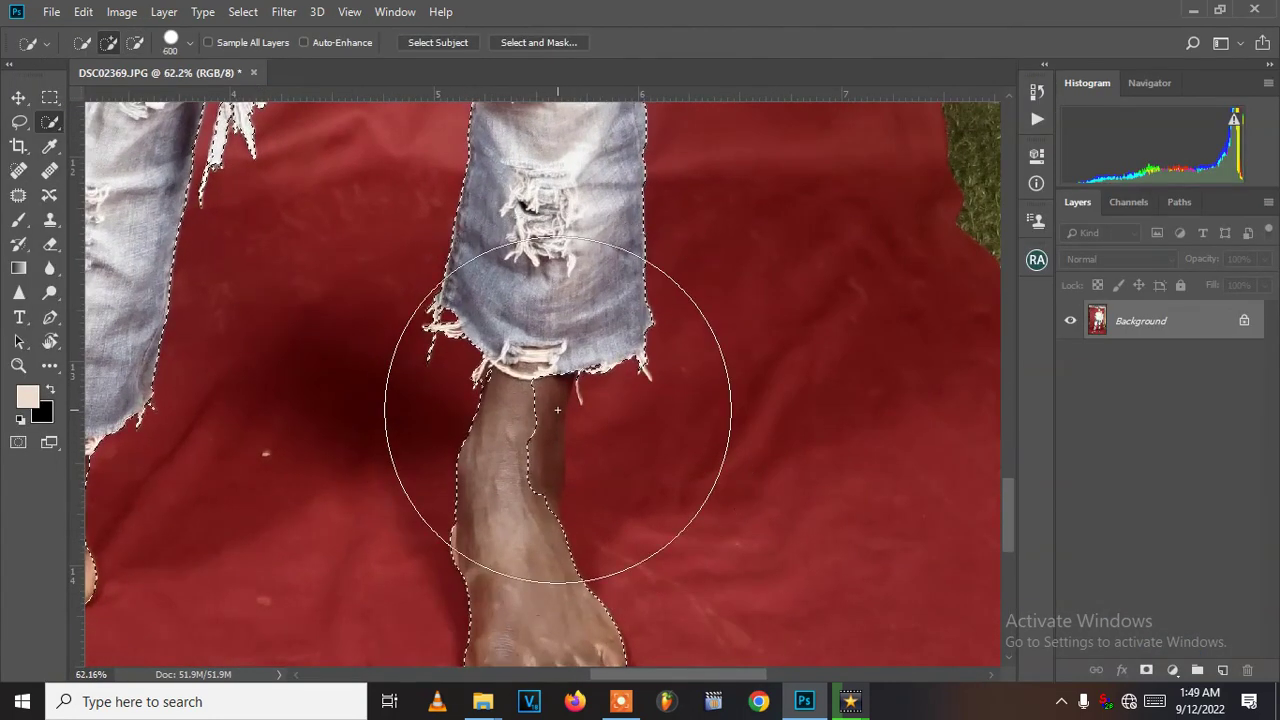
key("bracketleft")
key("bracketleft")
key("bracketleft")
key("bracketleft")
key("bracketleft")
key("bracketleft")
key("bracketleft")
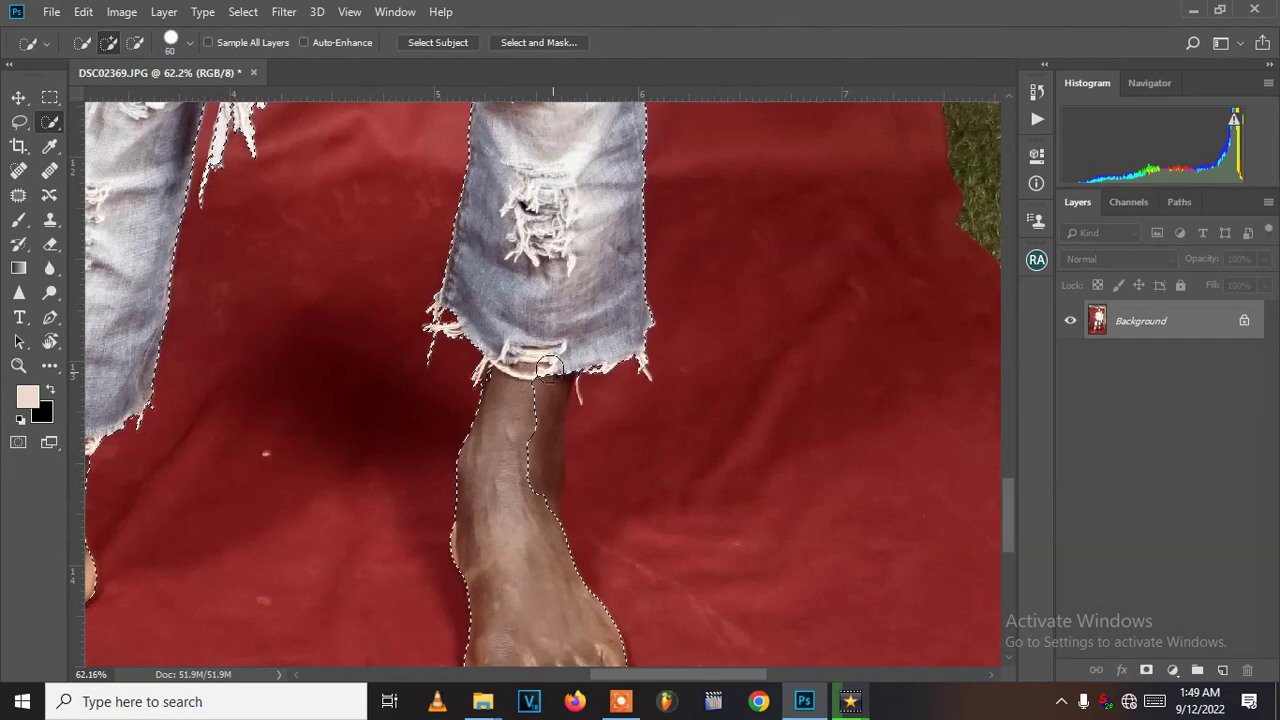
left_click_drag(545, 380, 533, 463)
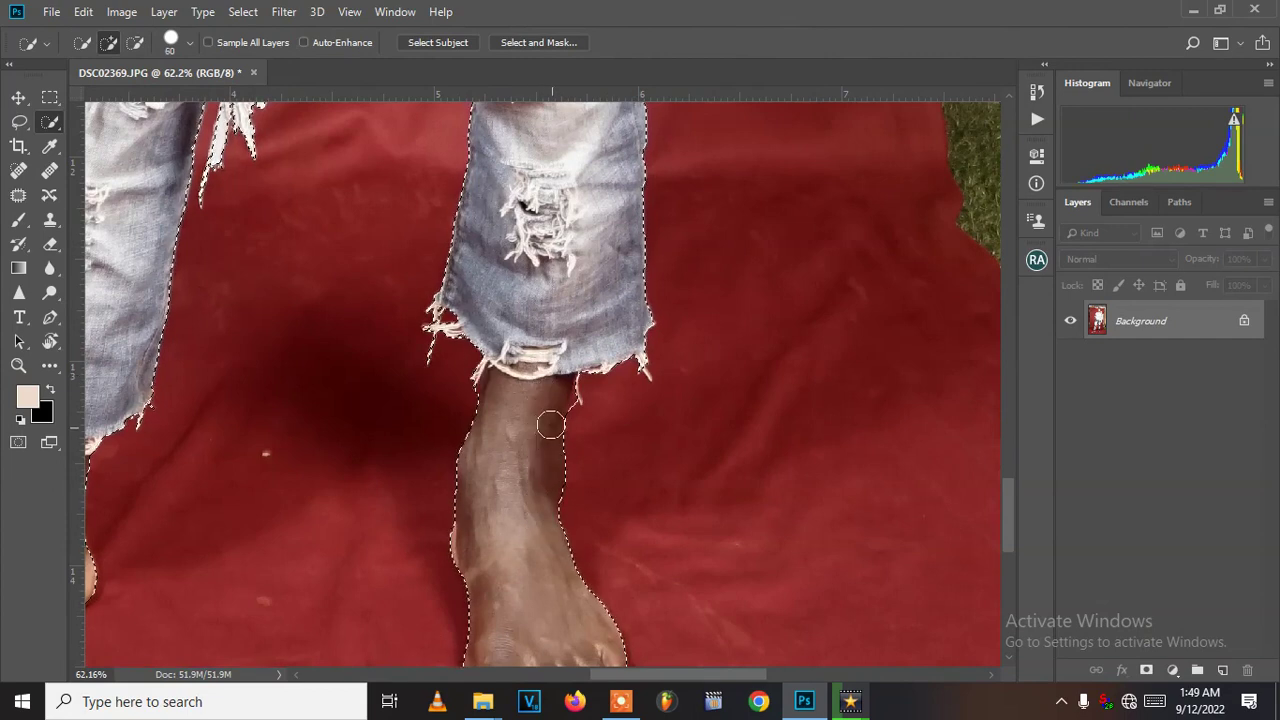
Step: Refine both sides of the ankle and the loose threads under the trouser hem in Select and Mask, clearing the red background remnants
scroll(562, 427, "up", 1)
scroll(562, 427, "up", 2)
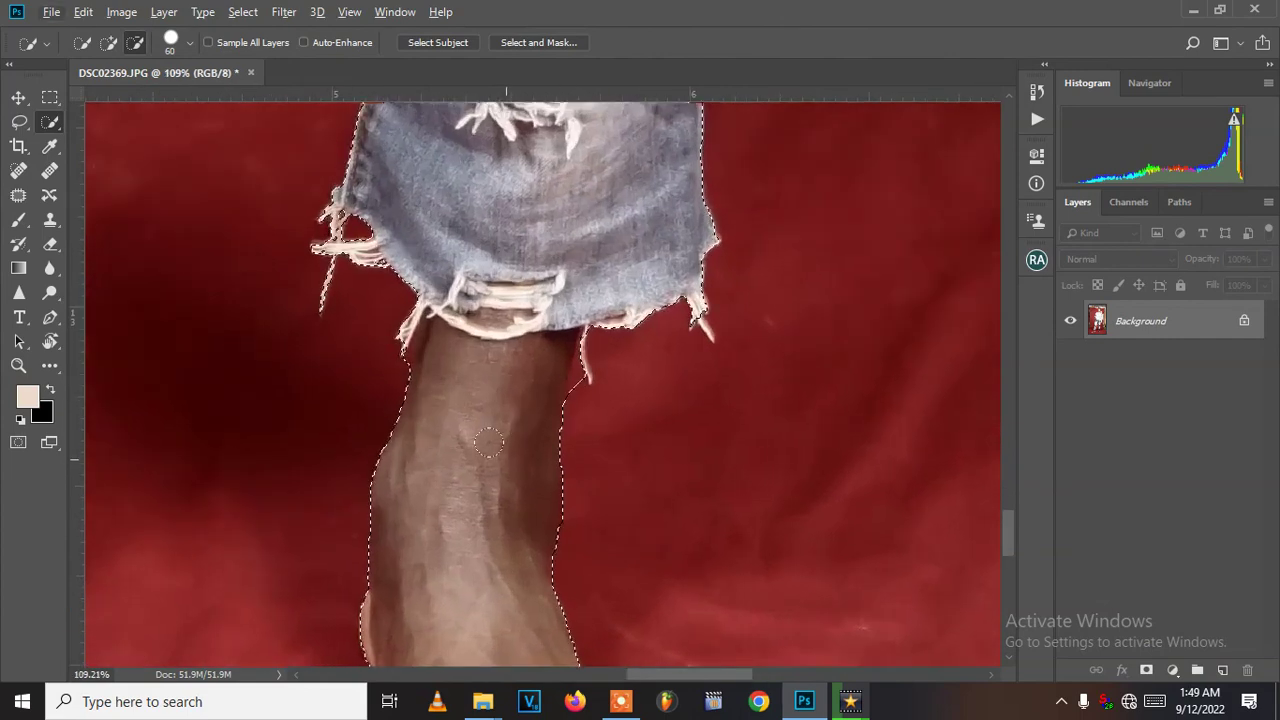
scroll(537, 390, "up", 2)
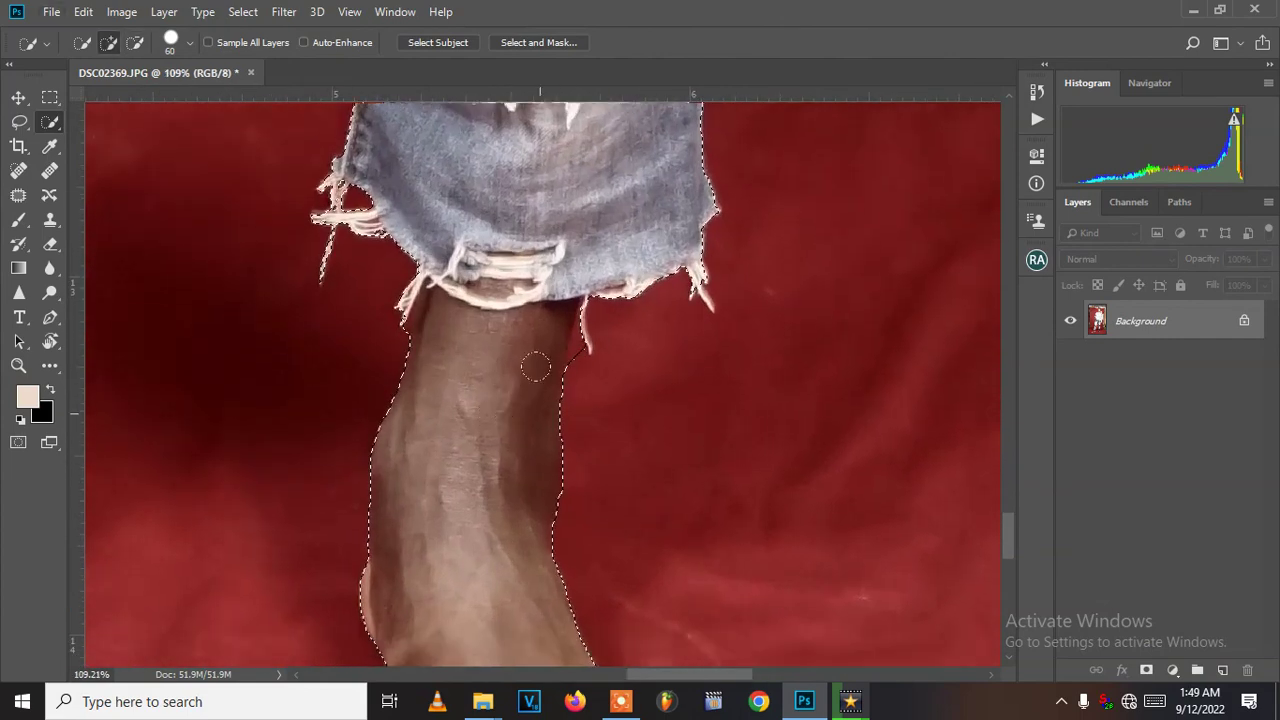
left_click(519, 44)
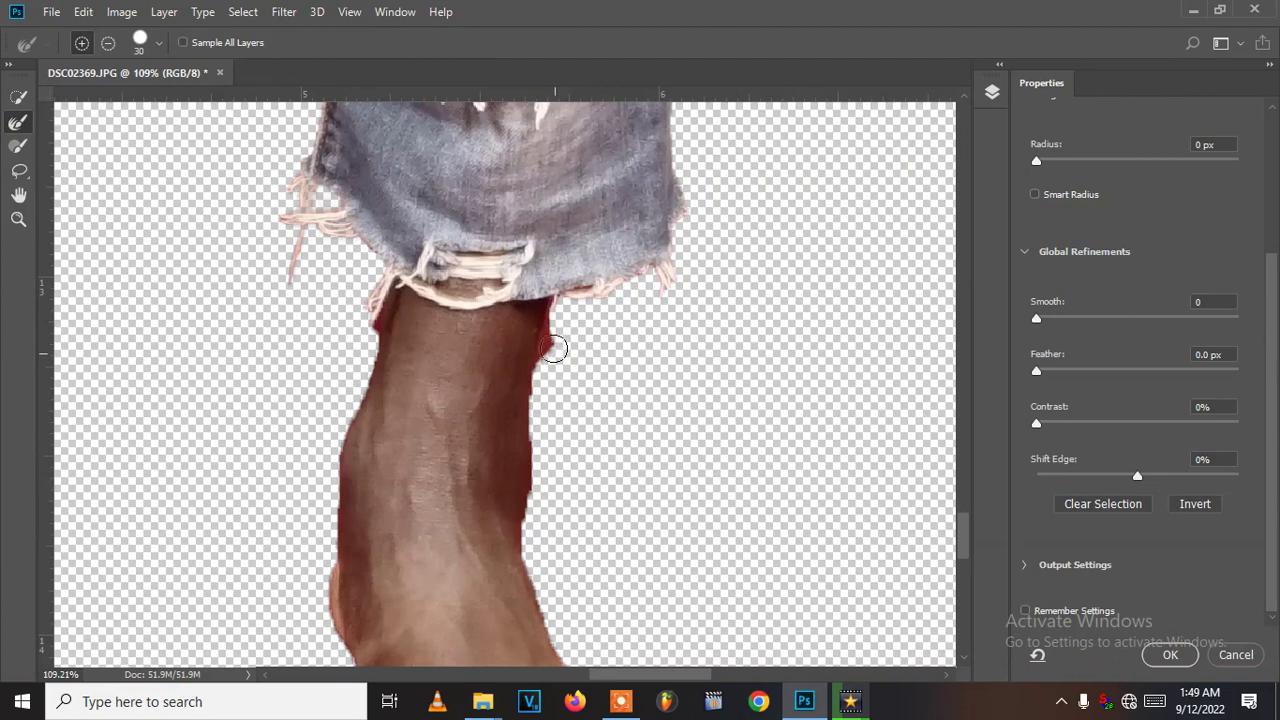
left_click_drag(558, 313, 543, 373)
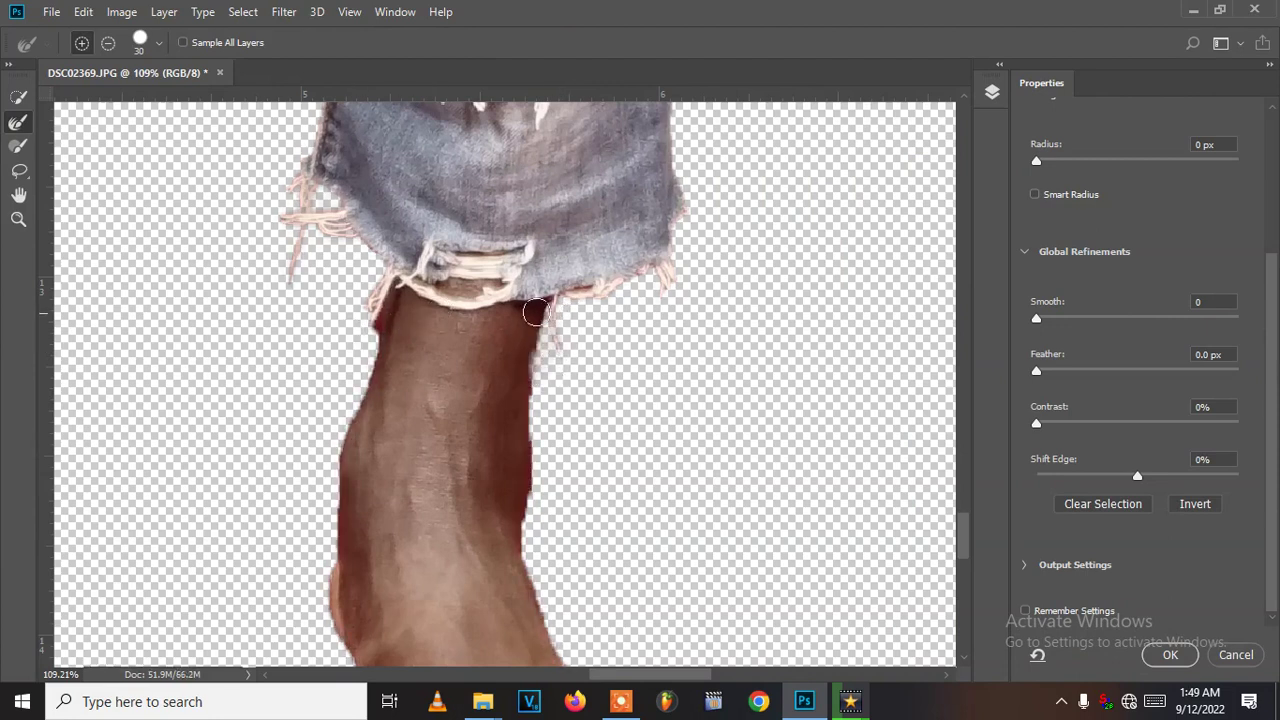
left_click_drag(556, 290, 588, 286)
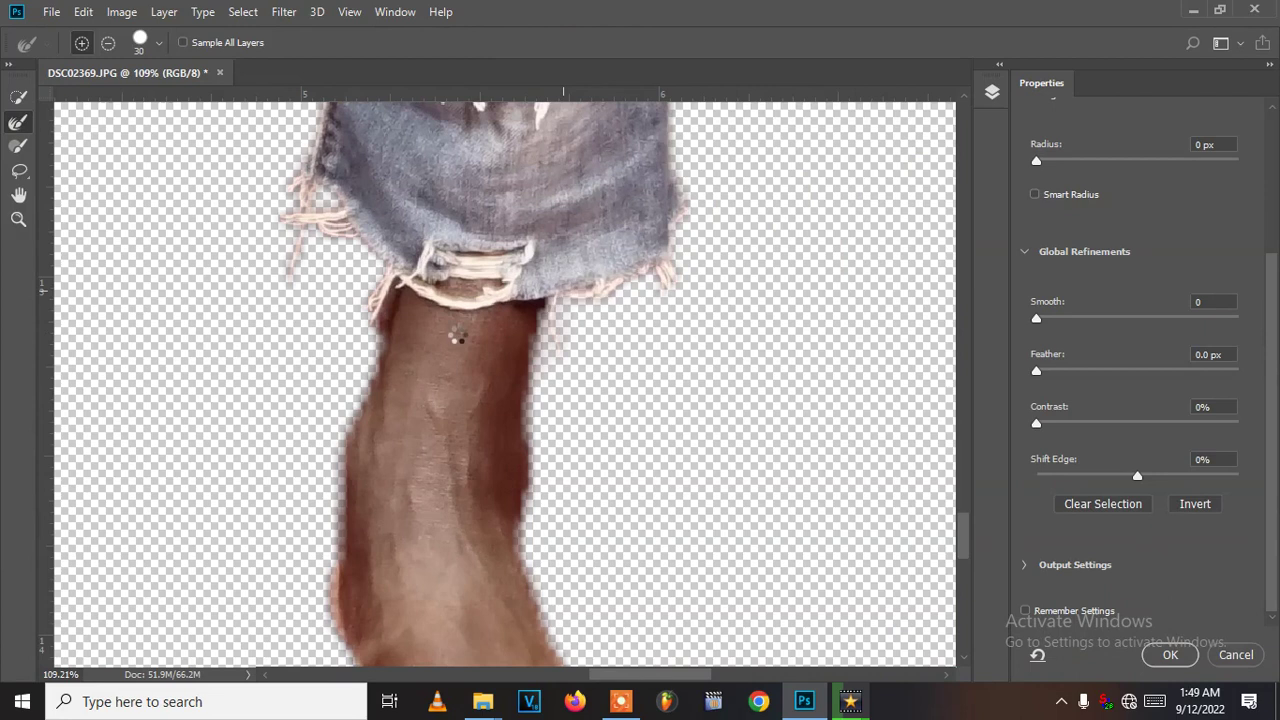
left_click_drag(376, 307, 363, 331)
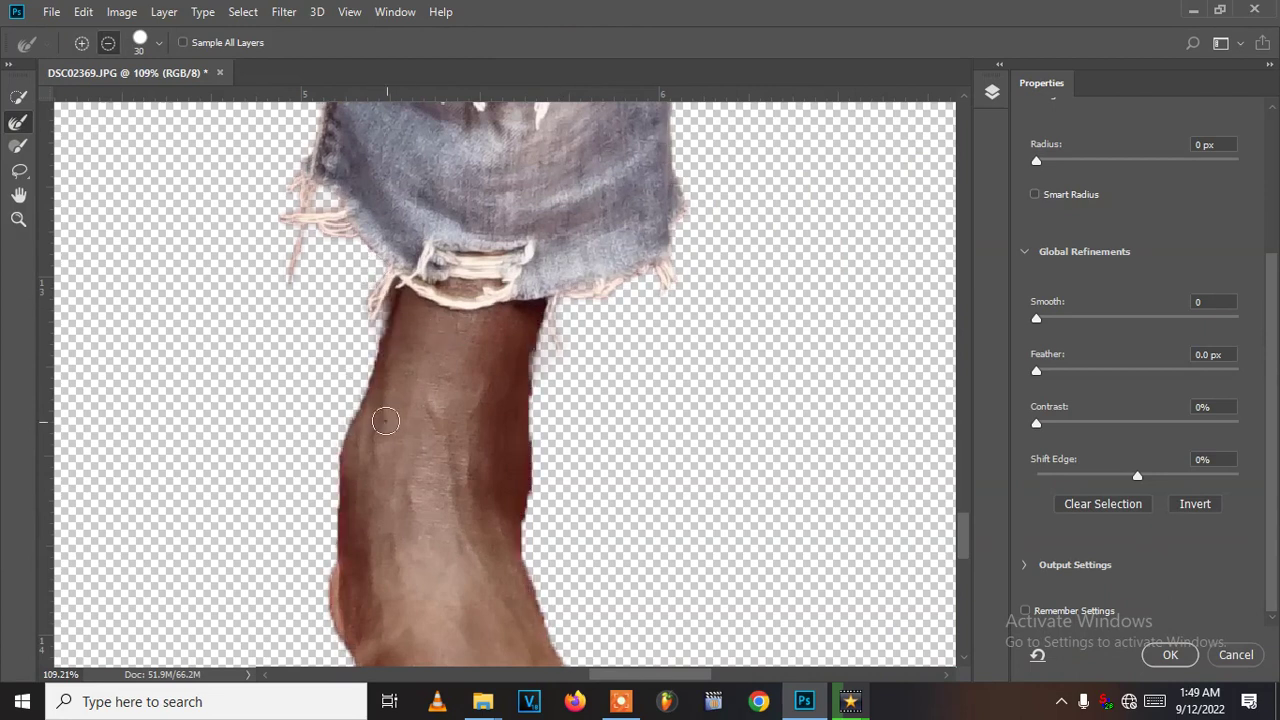
Step: Check the whole cutout from feet to hair, and apply the Select and Mask refinements
scroll(385, 435, "down", 5)
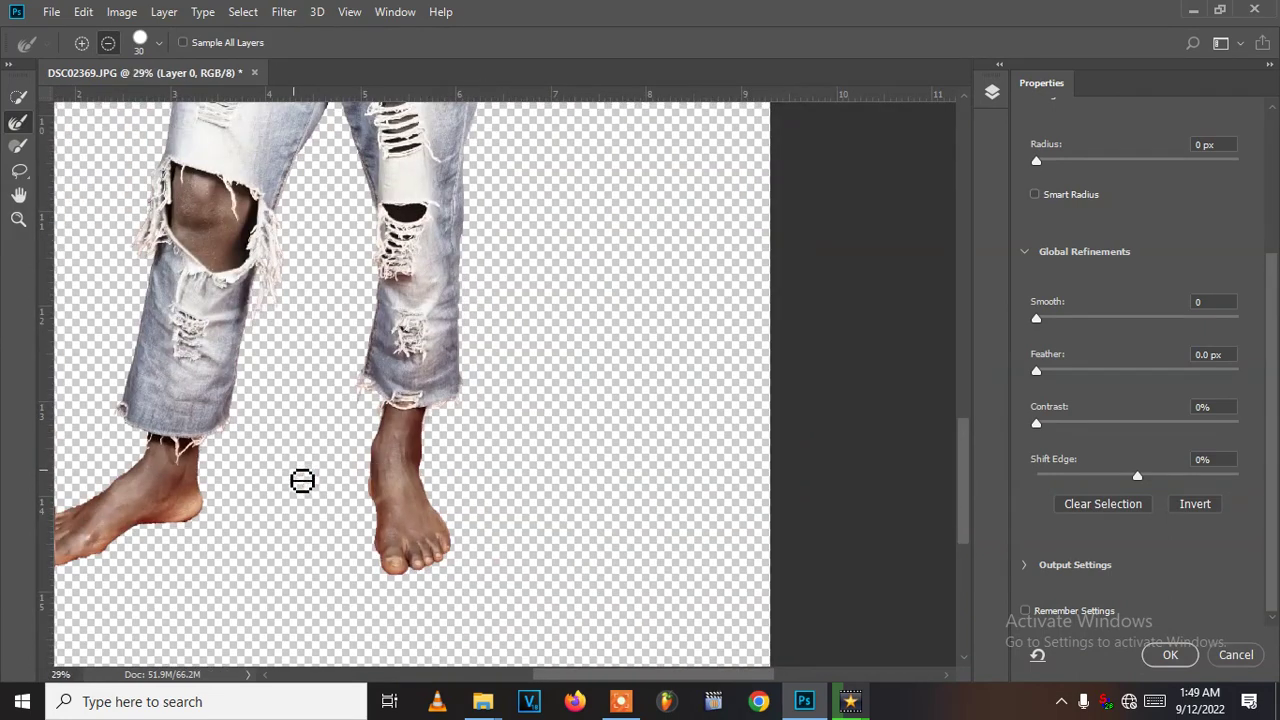
scroll(303, 480, "down", 4)
scroll(522, 275, "up", 2)
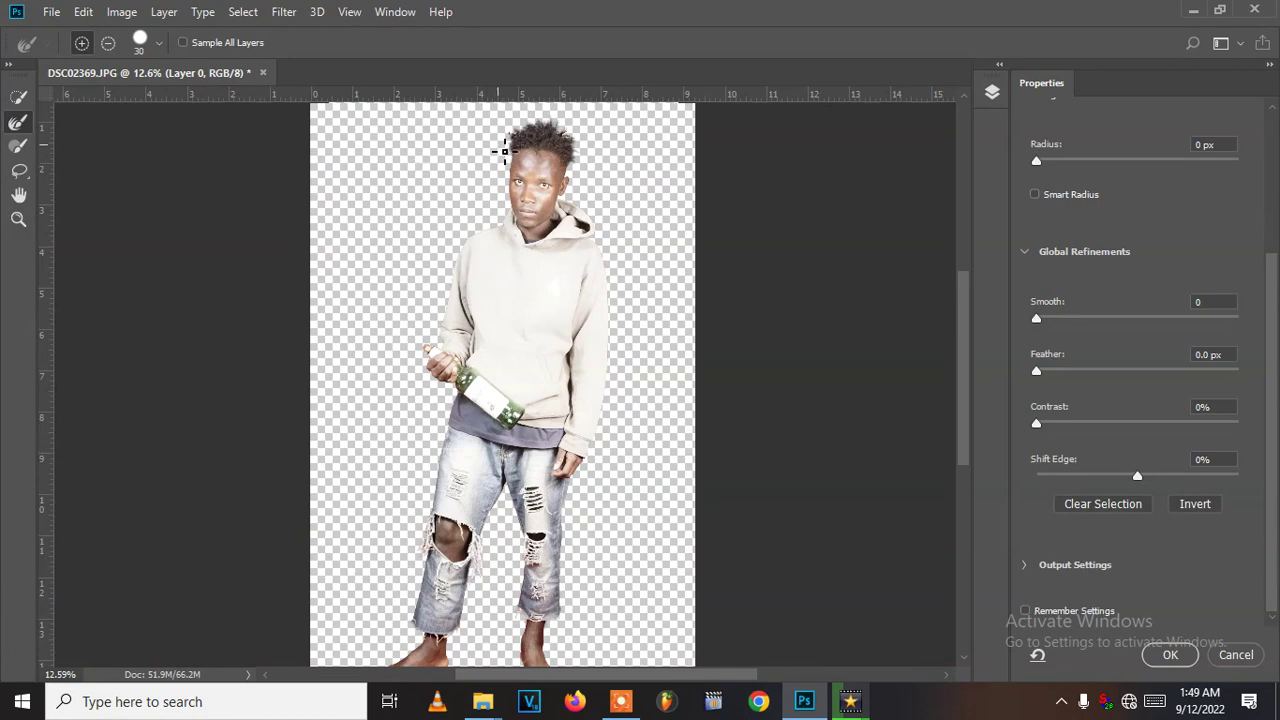
left_click(1167, 654)
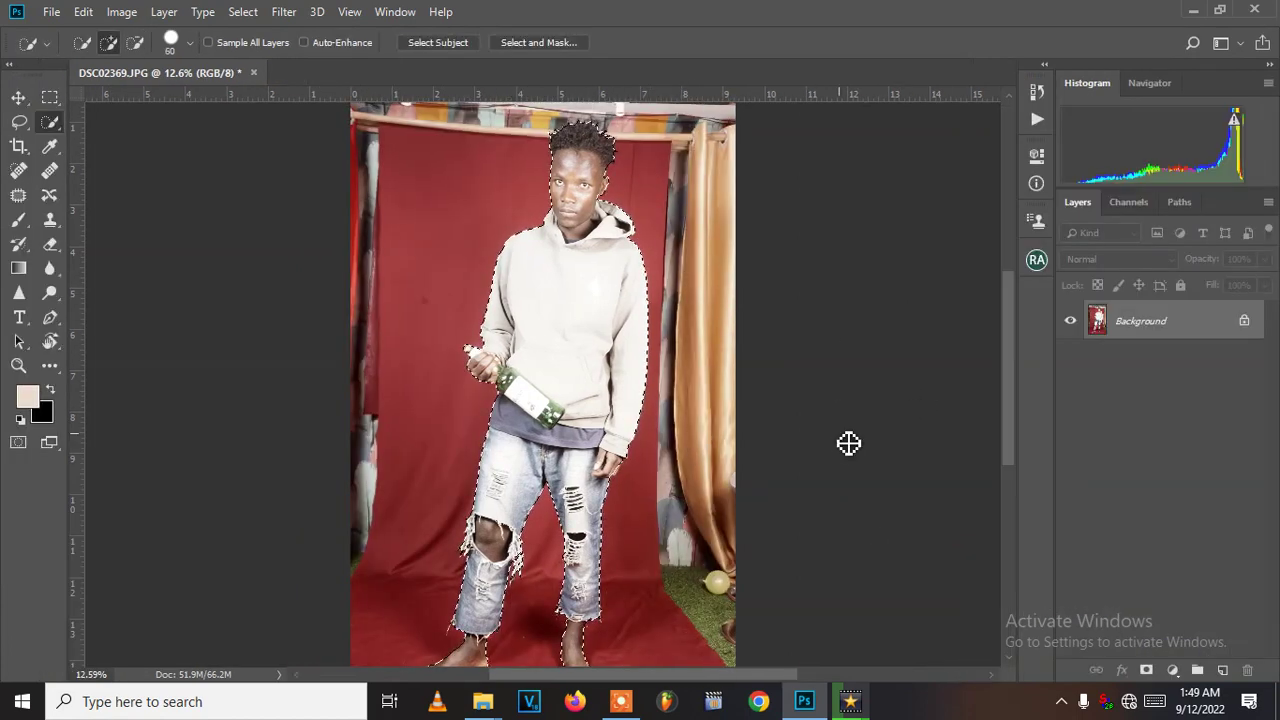
Step: Duplicate the Background layer and add a layer mask to the copy from the man's selection
left_click_drag(1171, 334, 1225, 668)
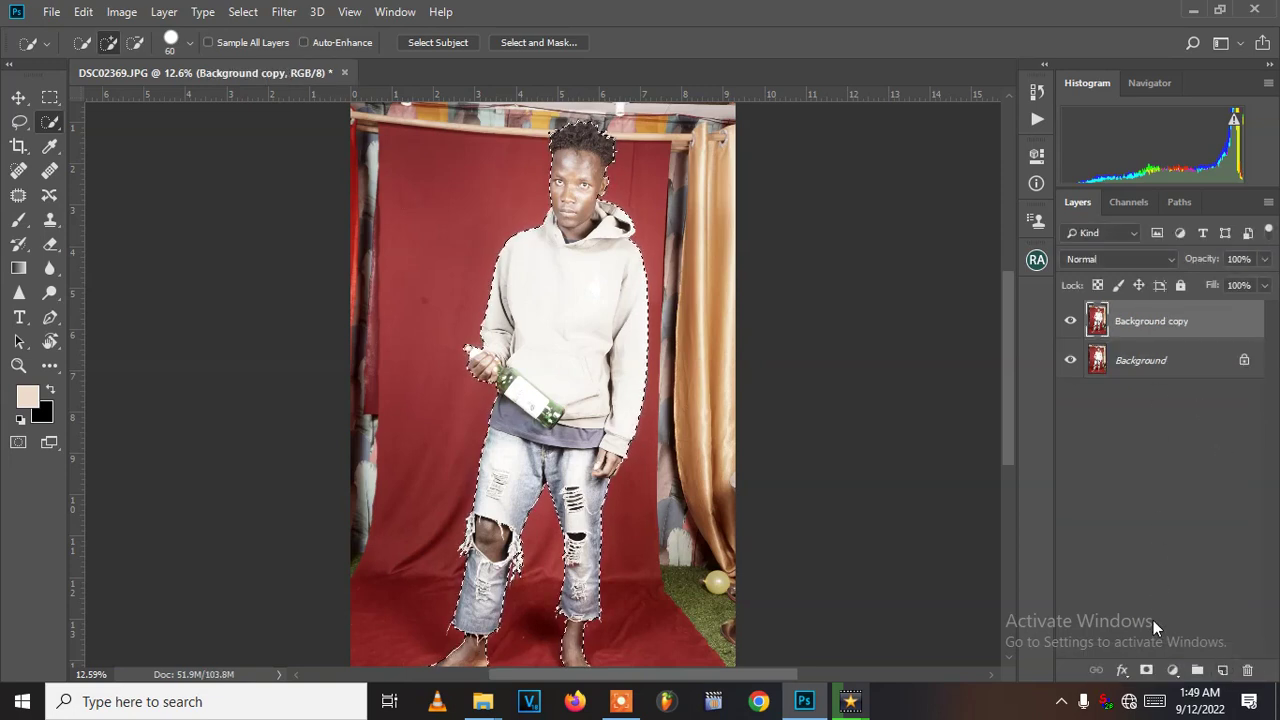
left_click(1146, 669)
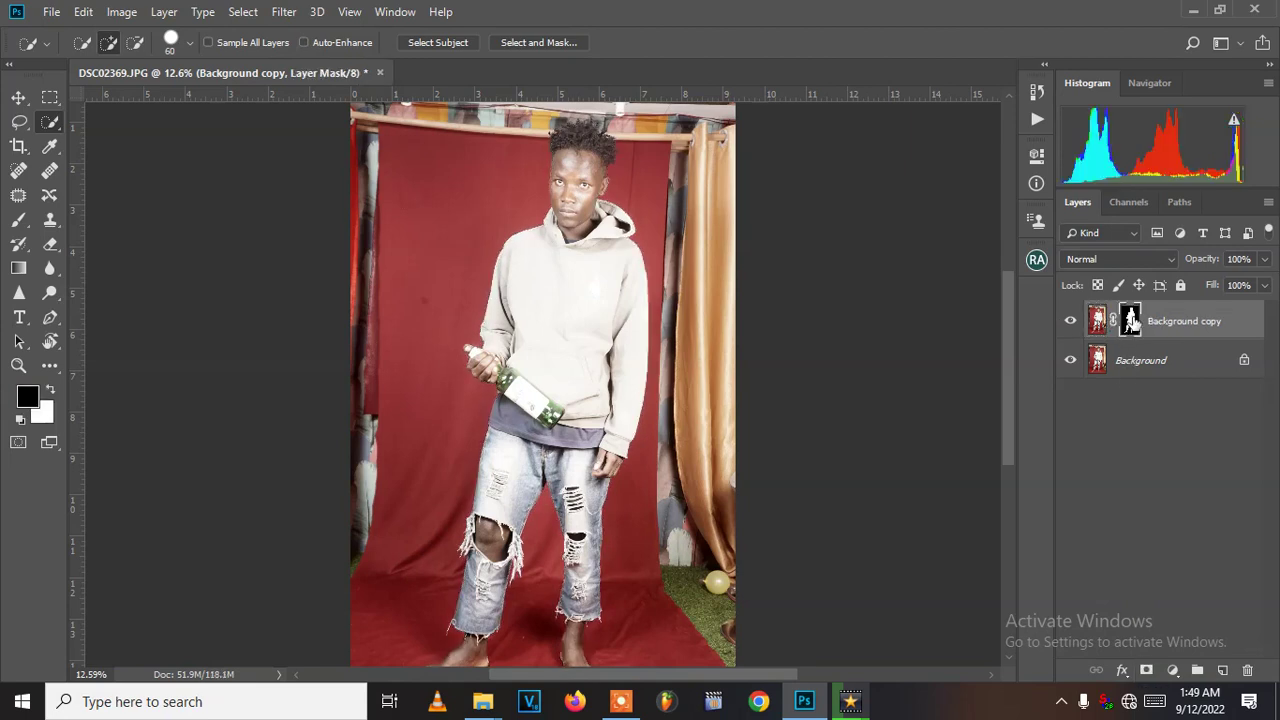
Step: Hide the original Background layer to inspect the masked cutout on transparency, and show the layer again
left_click(1071, 361)
scroll(591, 265, "down", 1)
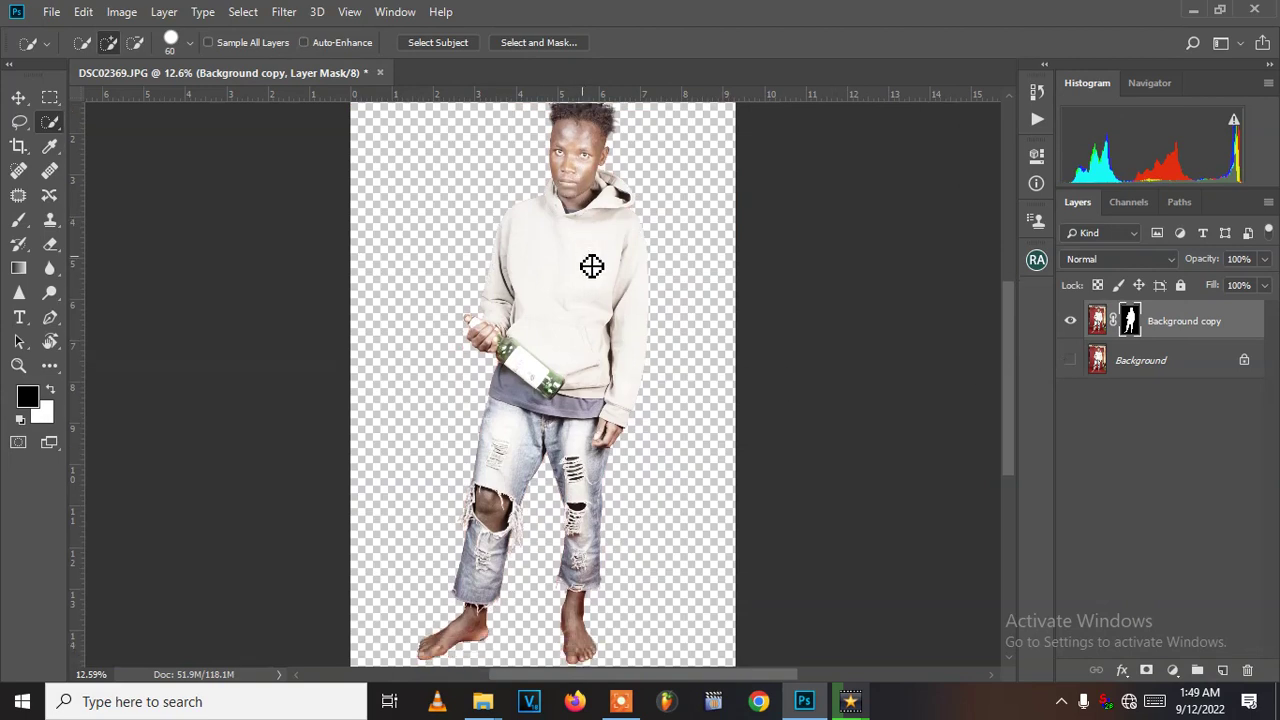
scroll(594, 266, "down", 2)
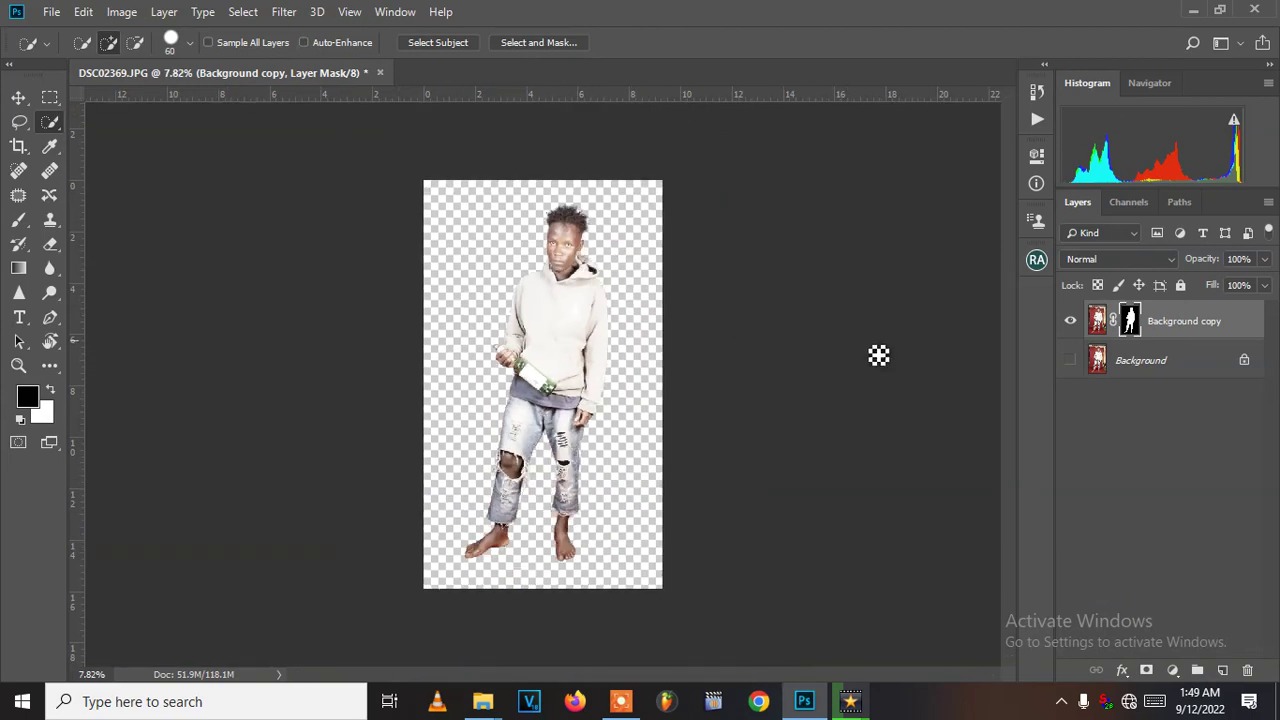
left_click(1071, 361)
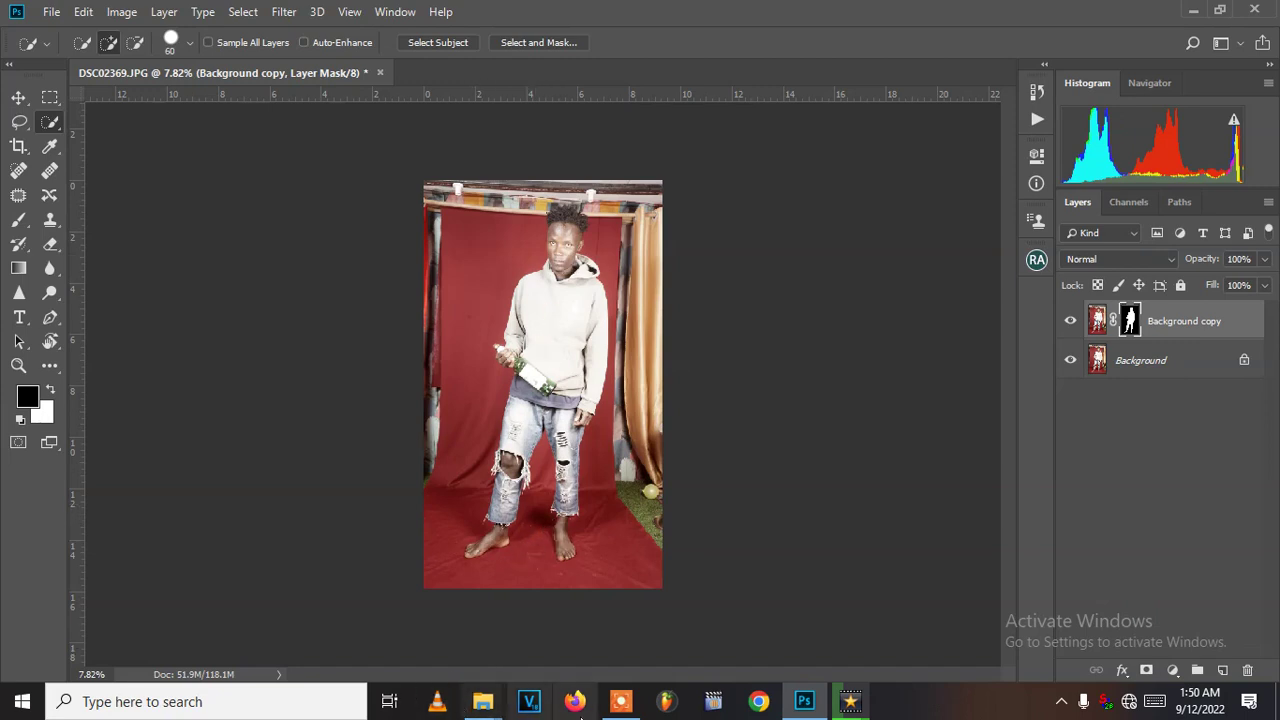
left_click(621, 701)
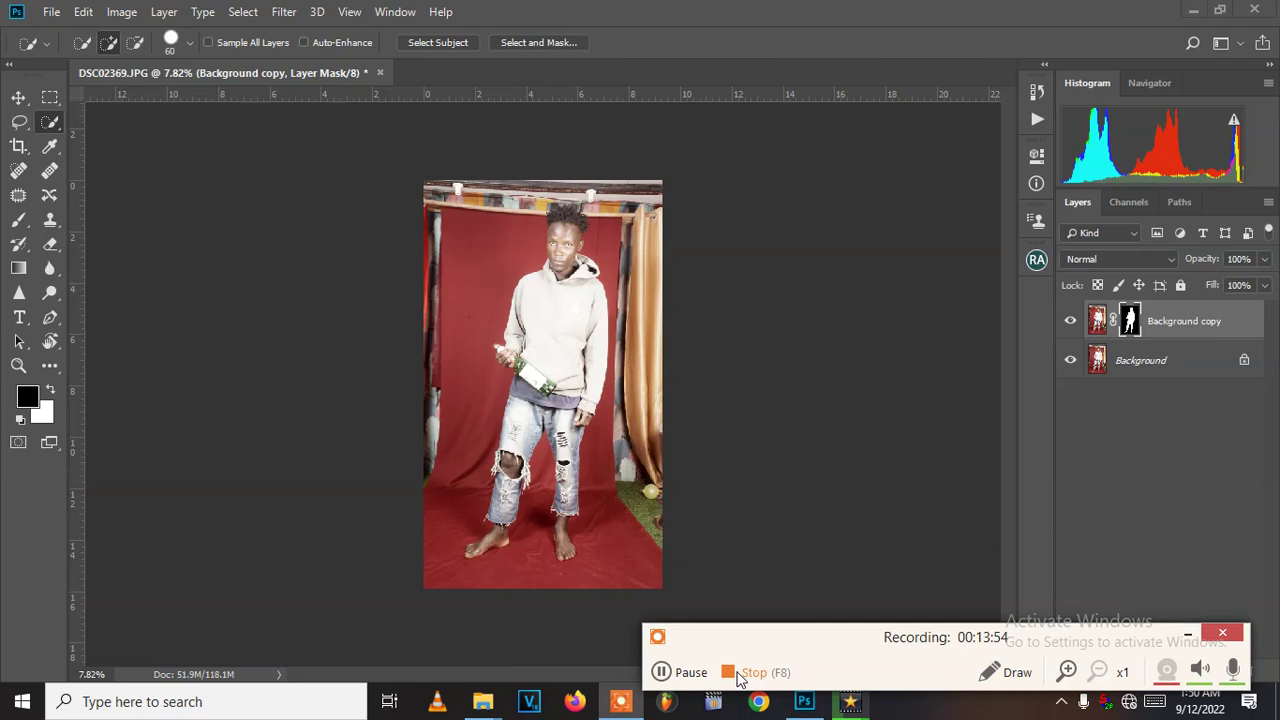